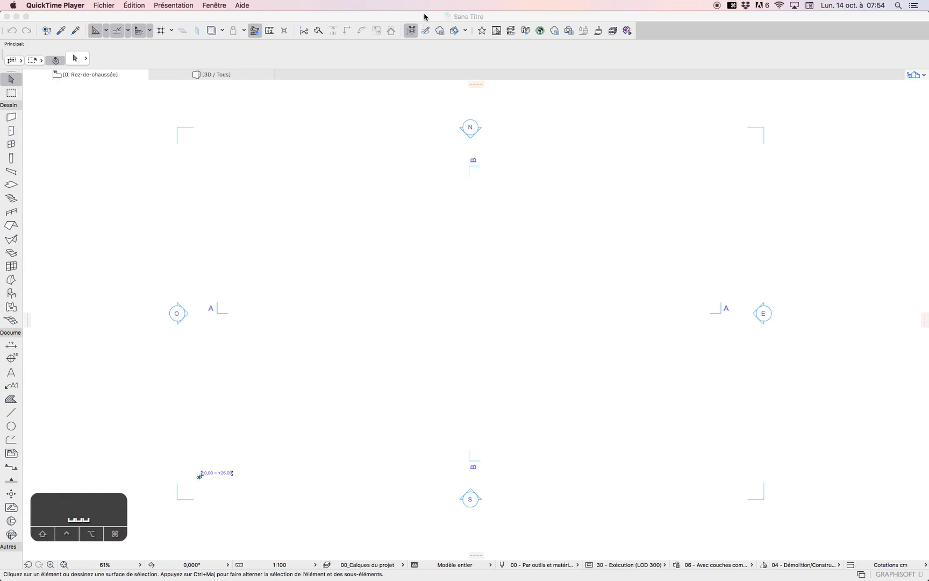
Open the Organisateur palette, move it over the middle of the floor plan and widen it
left_click(344, 21)
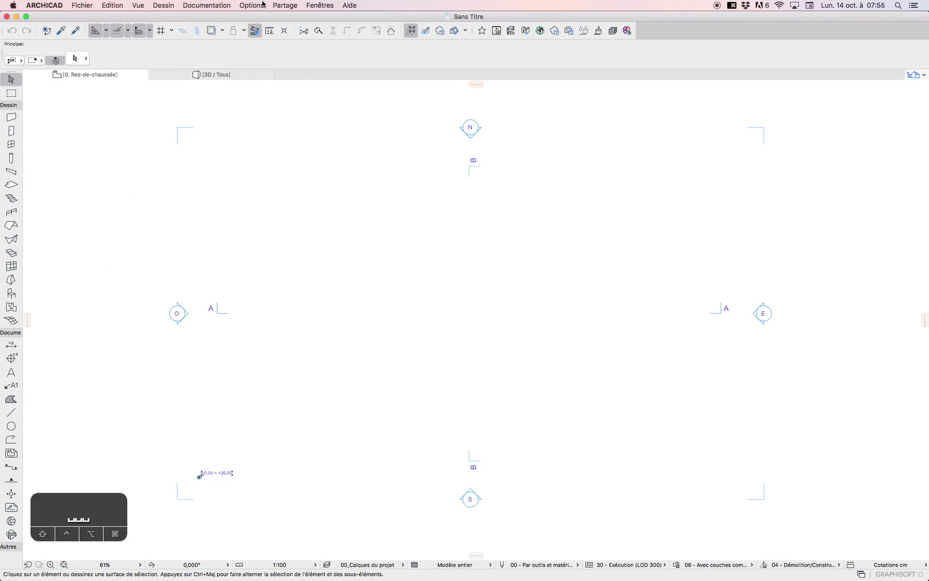
left_click(311, 6)
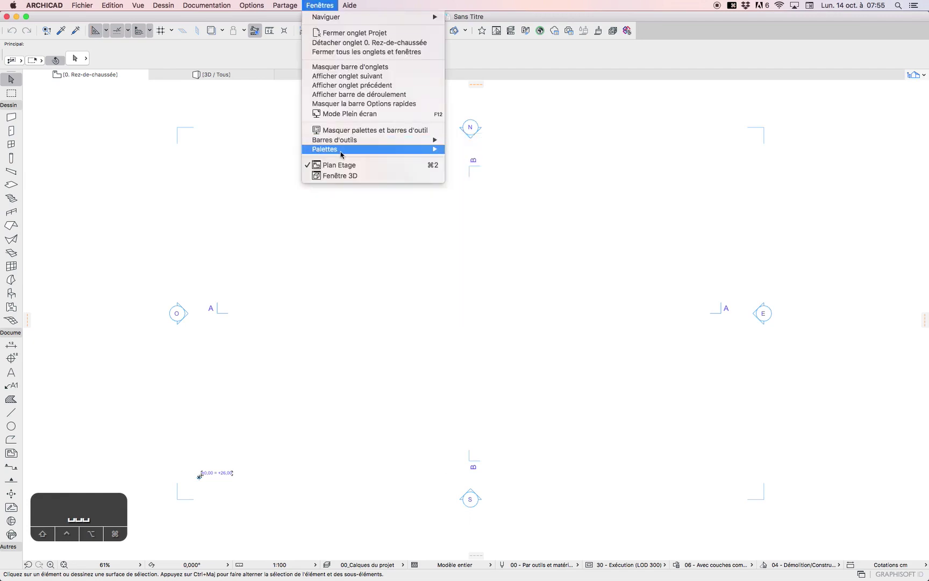
mouse_move(340, 155)
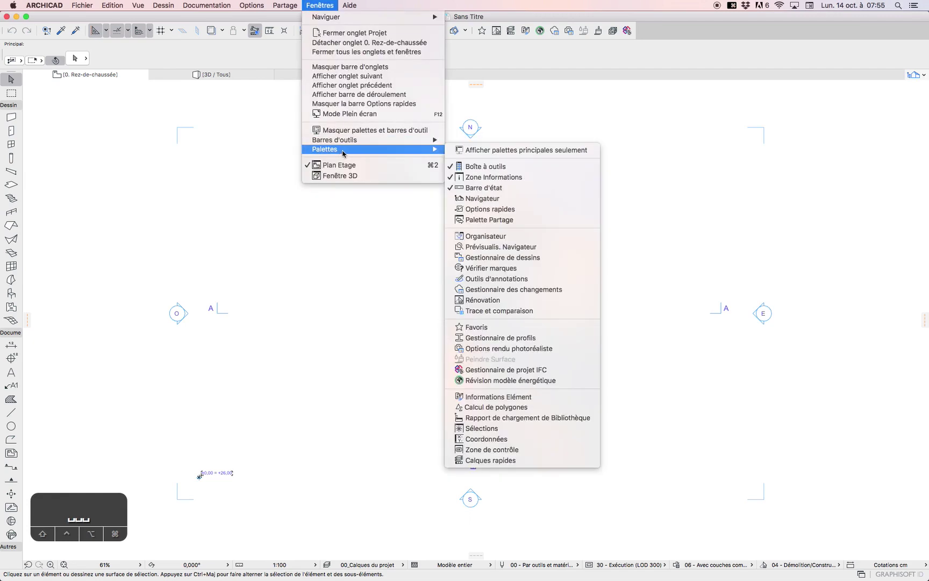
left_click(537, 237)
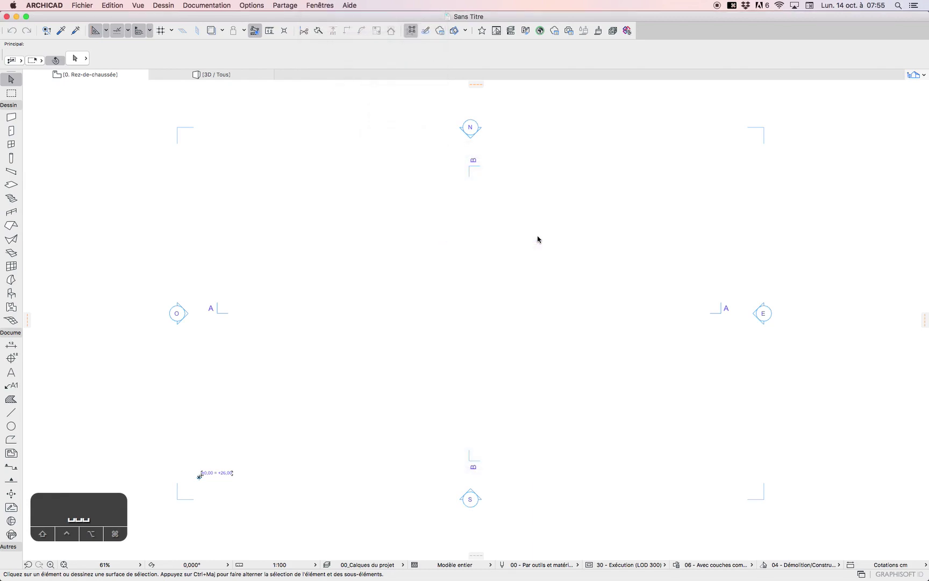
left_click_drag(799, 108, 422, 109)
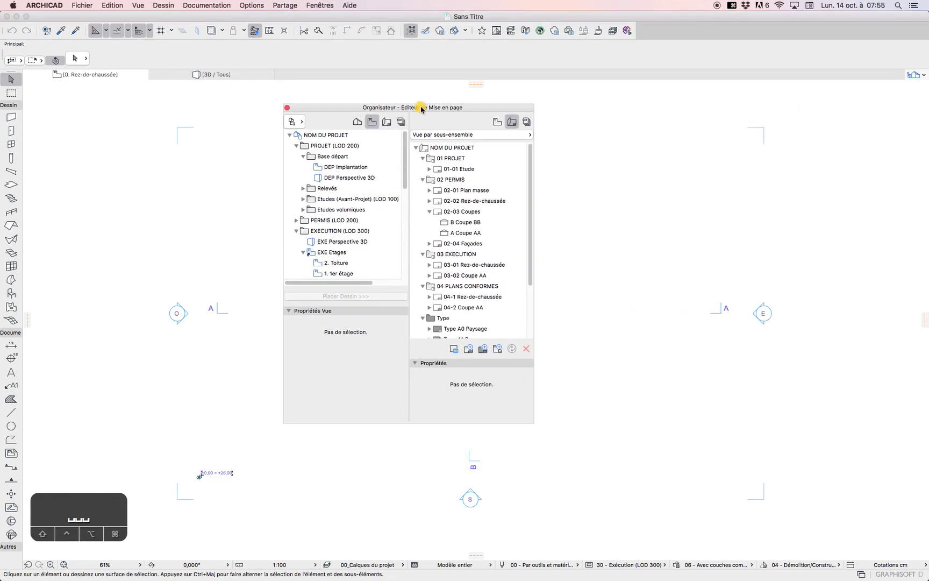
left_click_drag(532, 422, 707, 421)
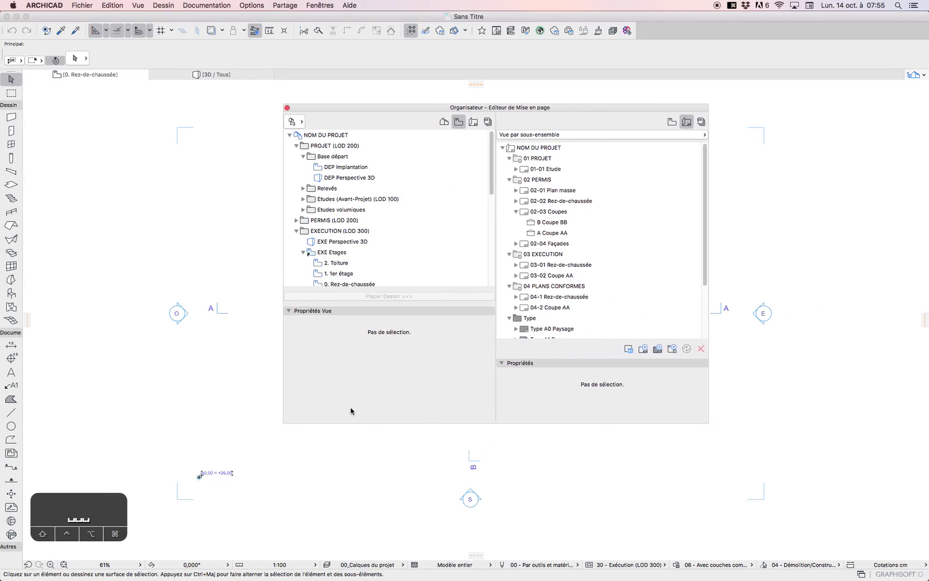
Examine the project map and the view map, including the Relevés and Etudes (Avant-Projet) subfolders of PROJET (LOD 200)
left_click(443, 122)
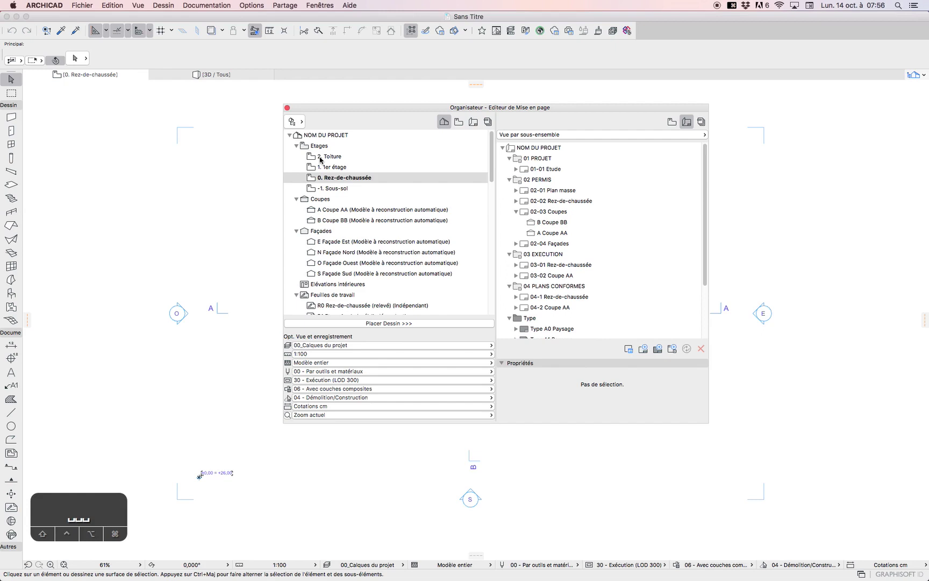
left_click(459, 123)
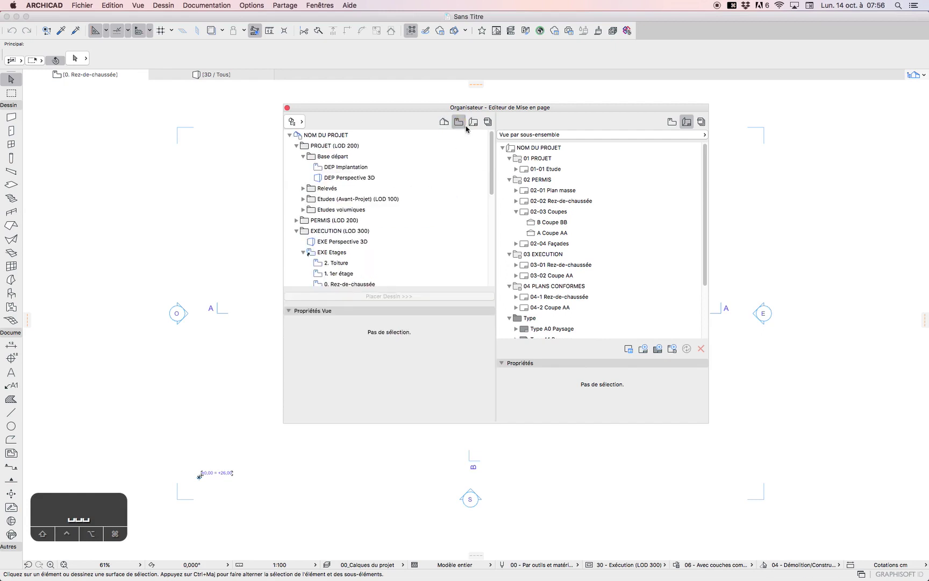
left_click(303, 188)
left_click(303, 241)
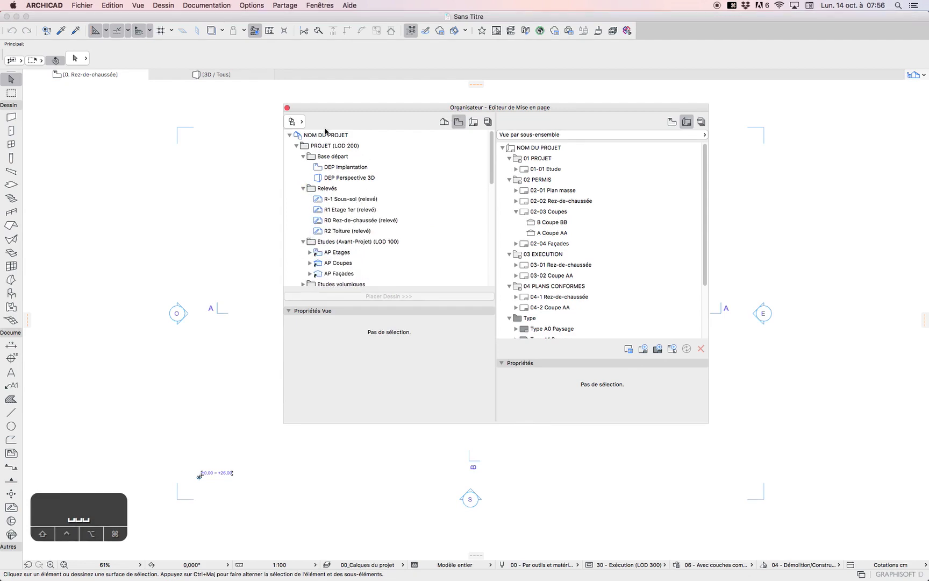
left_click(297, 145)
left_click(295, 156)
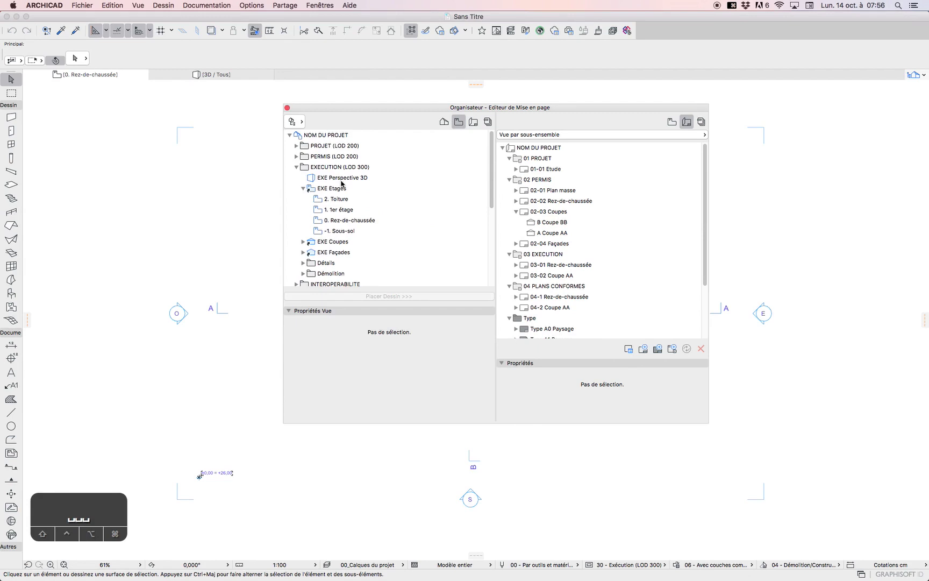
Examine the storey, section and façade views in the PERMIS (LOD 200) folder and the view properties of 2. Toiture
left_click(295, 156)
left_click(303, 188)
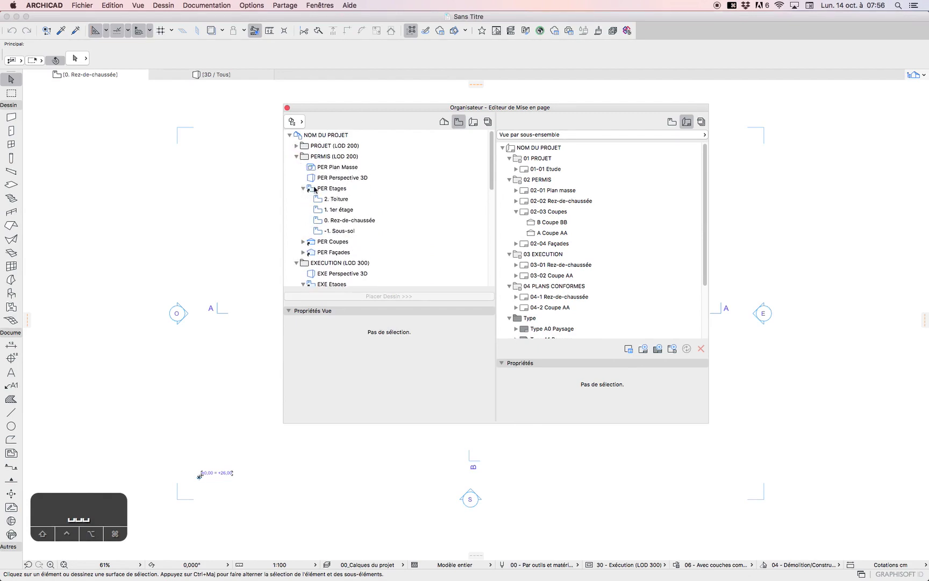
left_click(303, 242)
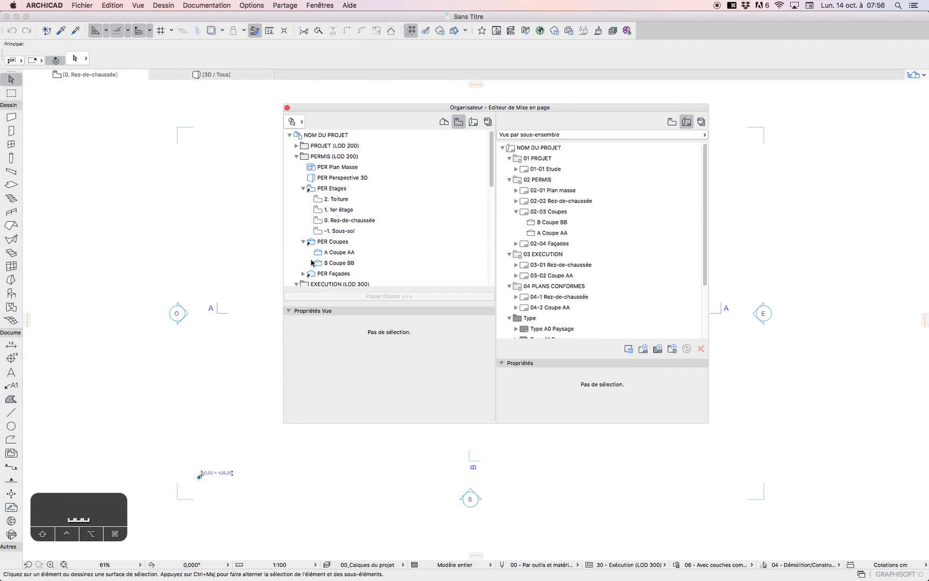
left_click(303, 273)
scroll(344, 226, "down", 3)
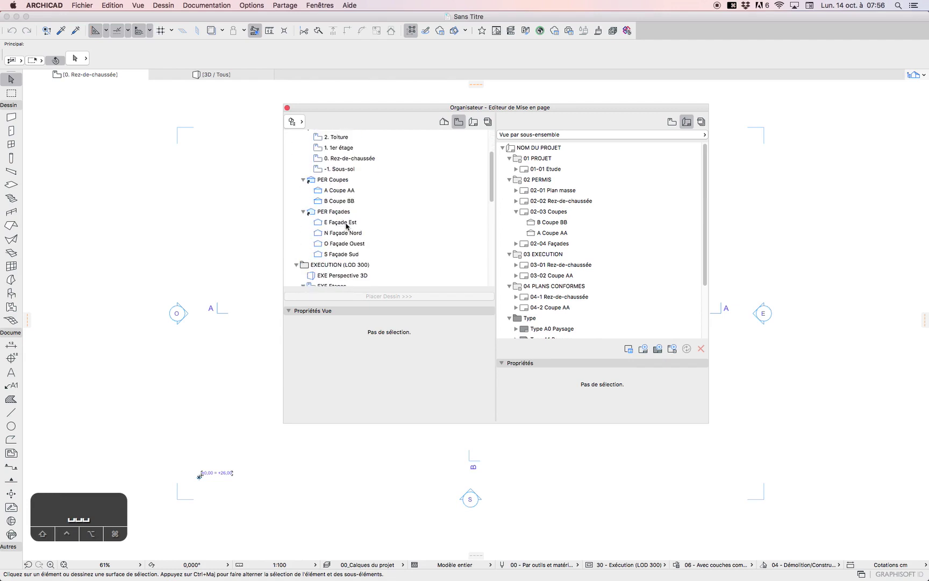
scroll(323, 221, "up", 1)
scroll(306, 218, "up", 3)
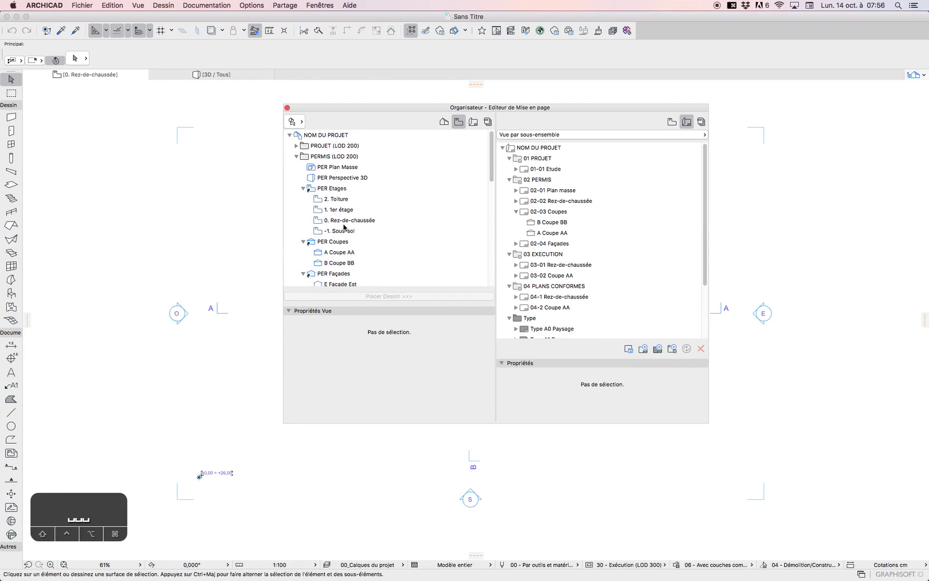
left_click(343, 200)
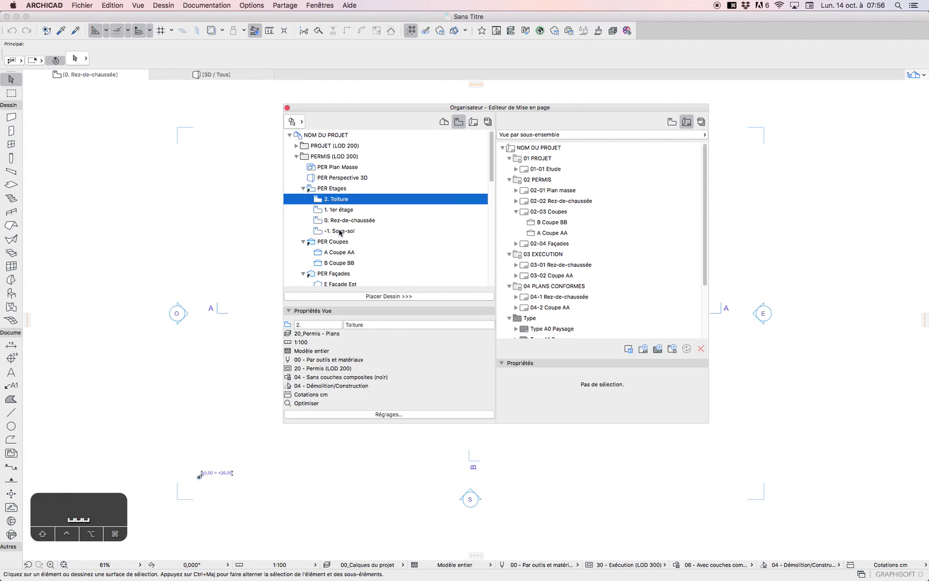
Compare the project map with the view map and the layout book in the Organisateur, ending on the project map beside the layout book
left_click(445, 121)
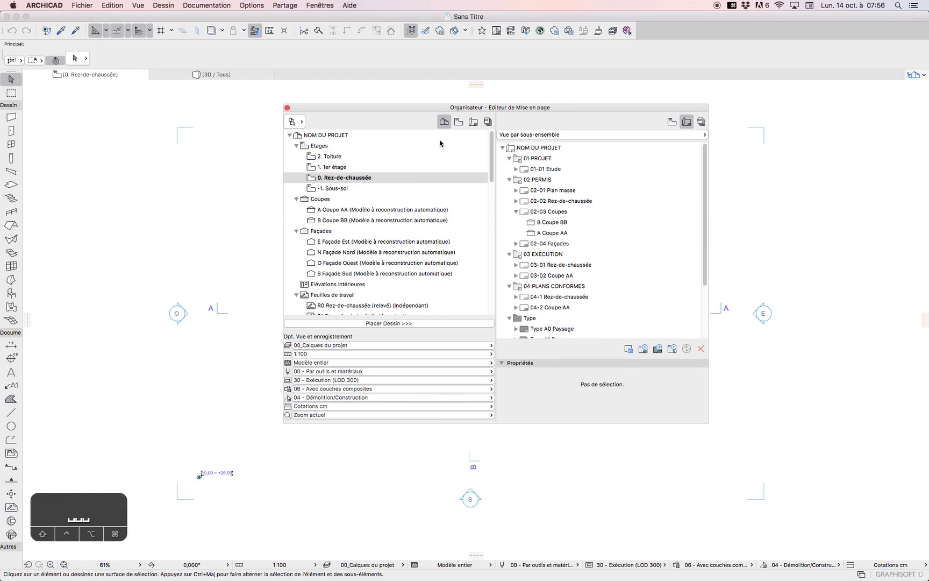
left_click(459, 122)
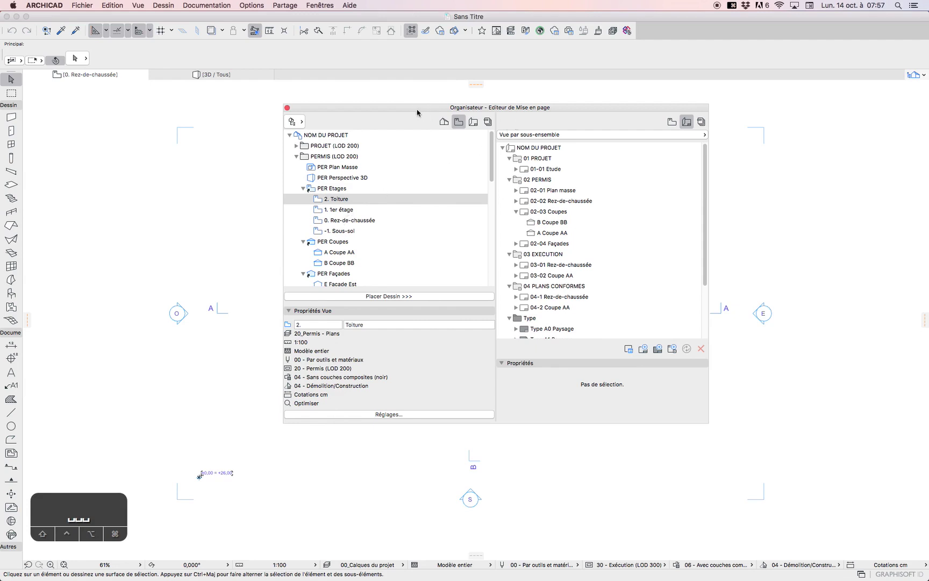
left_click(442, 122)
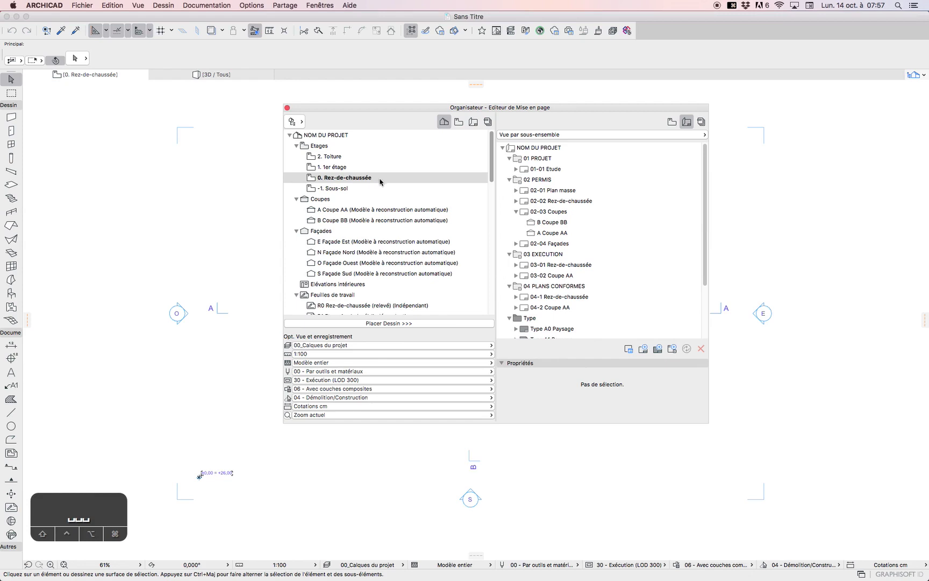
left_click(672, 122)
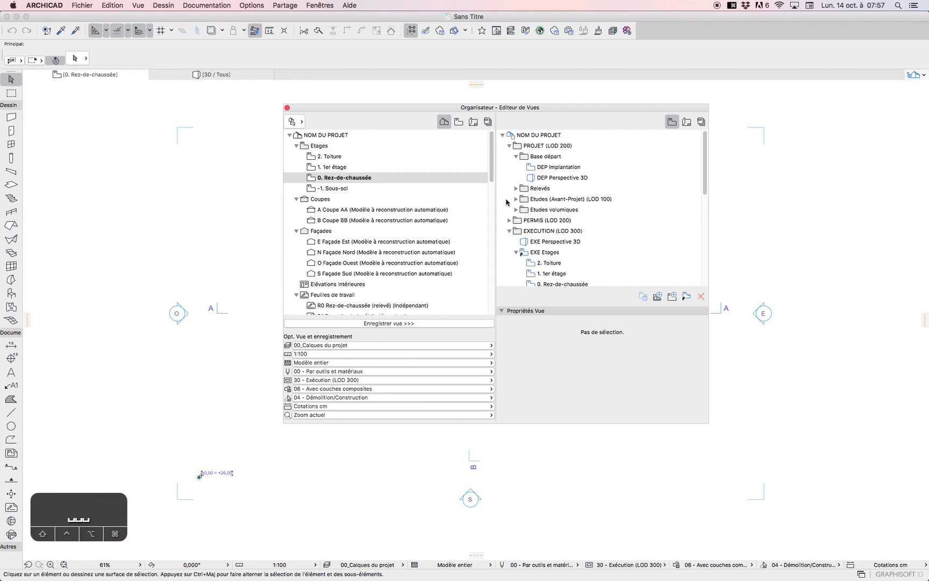
left_click(687, 122)
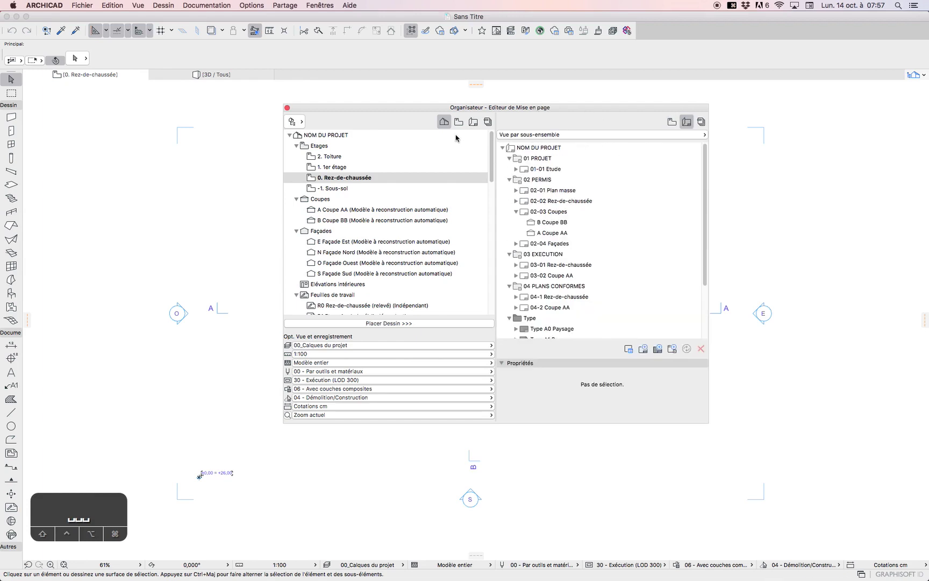
left_click(458, 120)
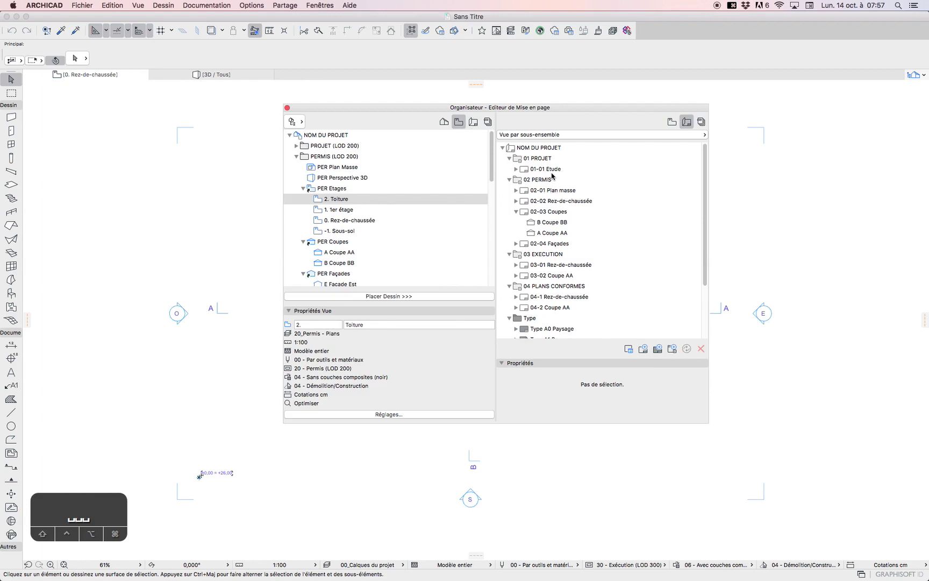
left_click(444, 121)
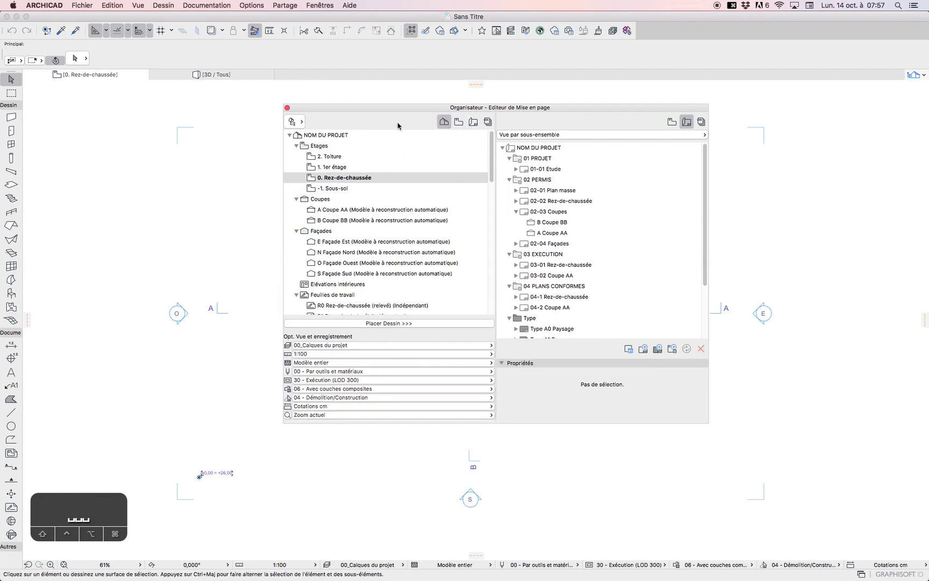
Move the Organisateur aside and draw a rectangle of exterior walls on the free part of the ground-floor plan using the rectangular geometry method
left_click_drag(418, 109, 562, 162)
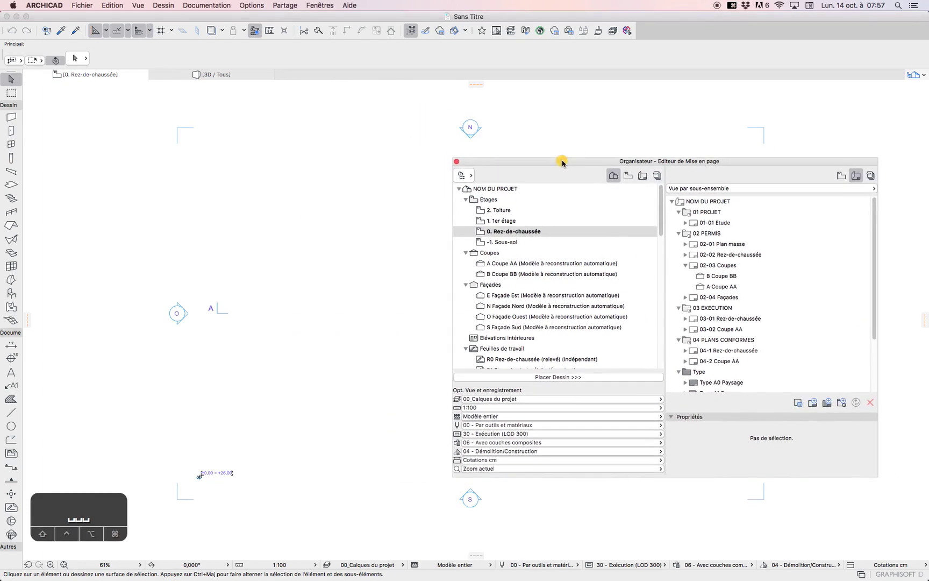
left_click(11, 116)
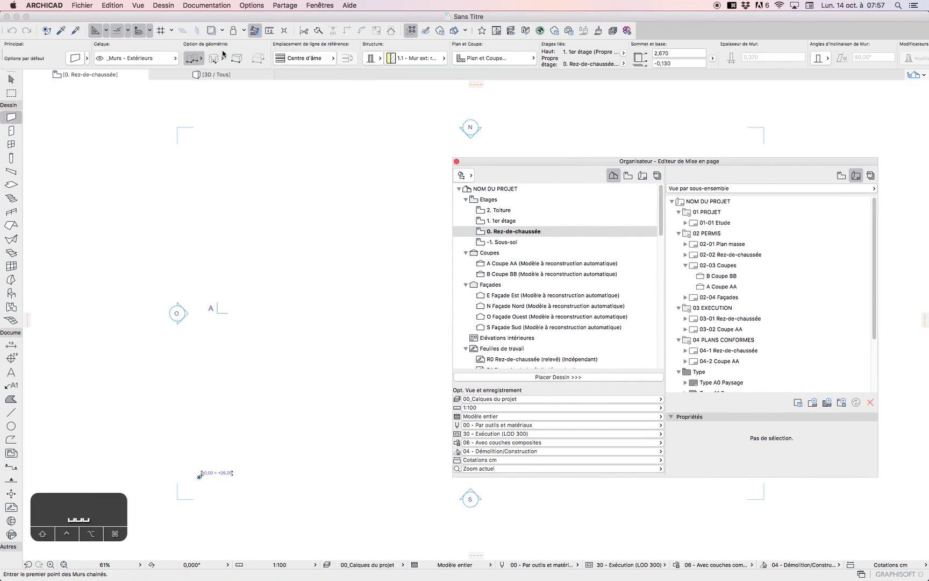
left_click(195, 58)
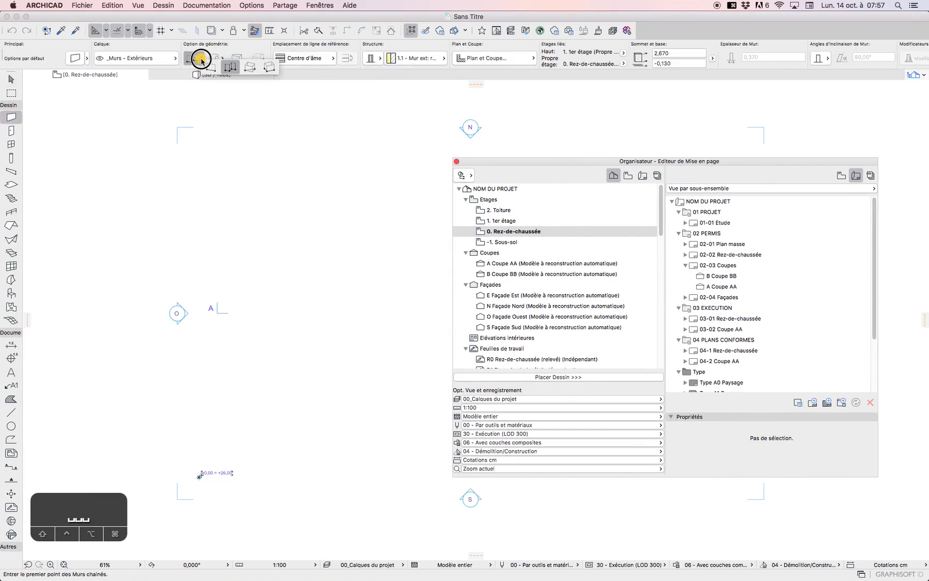
left_click(249, 67)
left_click(293, 182)
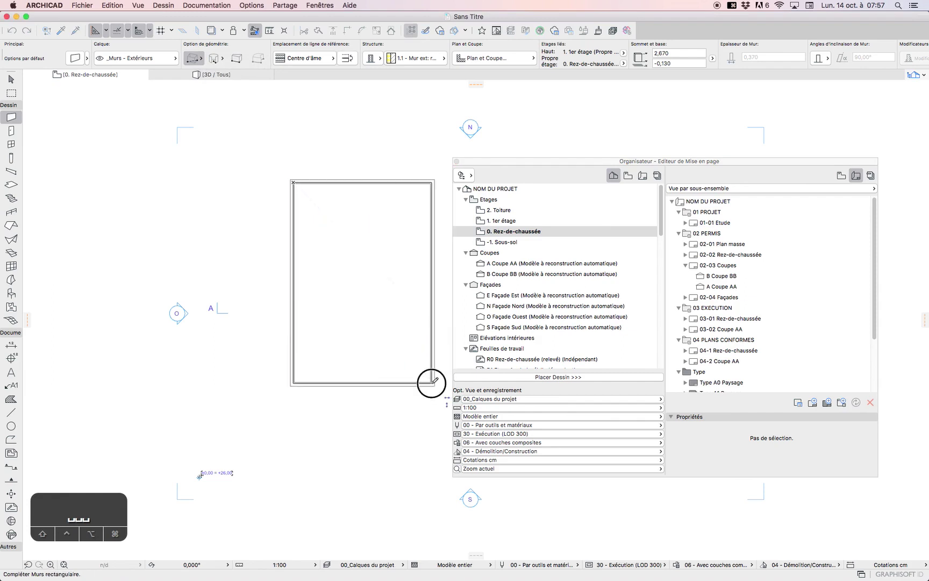
left_click(446, 382)
scroll(357, 175, "up", 3)
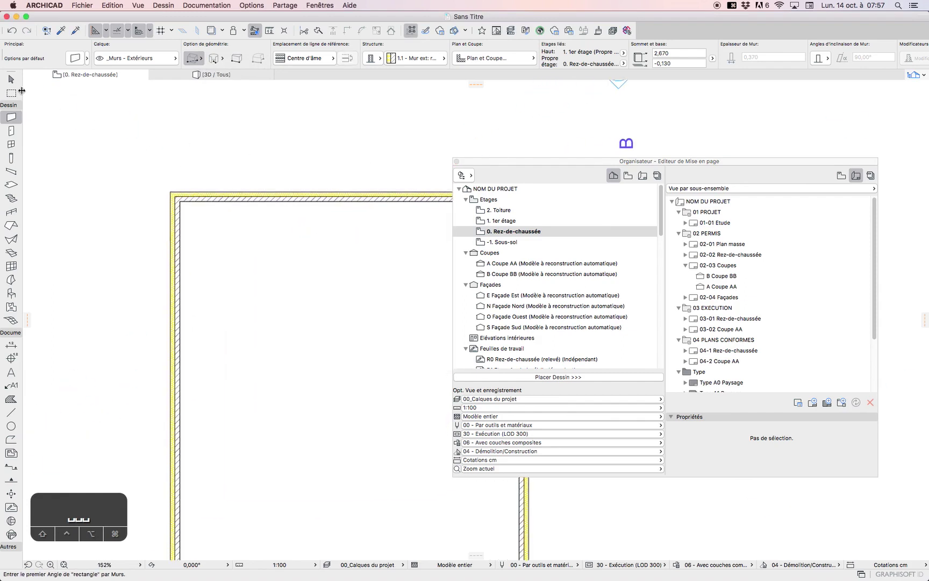
left_click(12, 79)
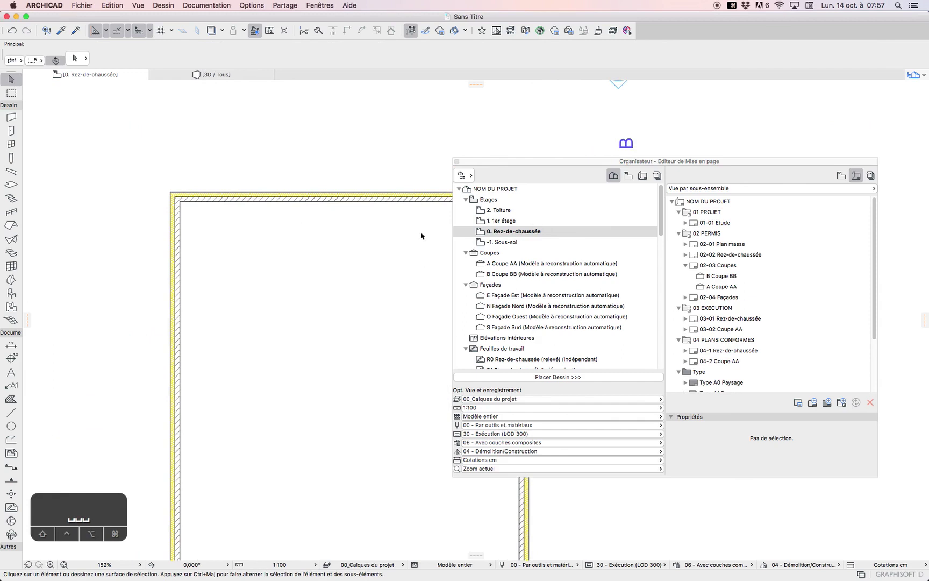
Set the scale of the ground-floor plan to 1:50 in the Organisateur's view options
left_click(473, 408)
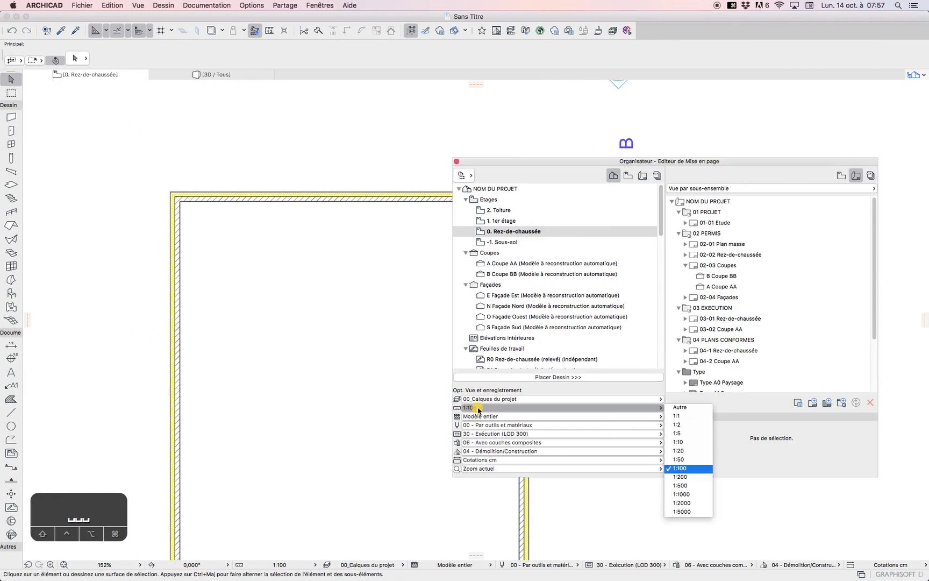
left_click(681, 460)
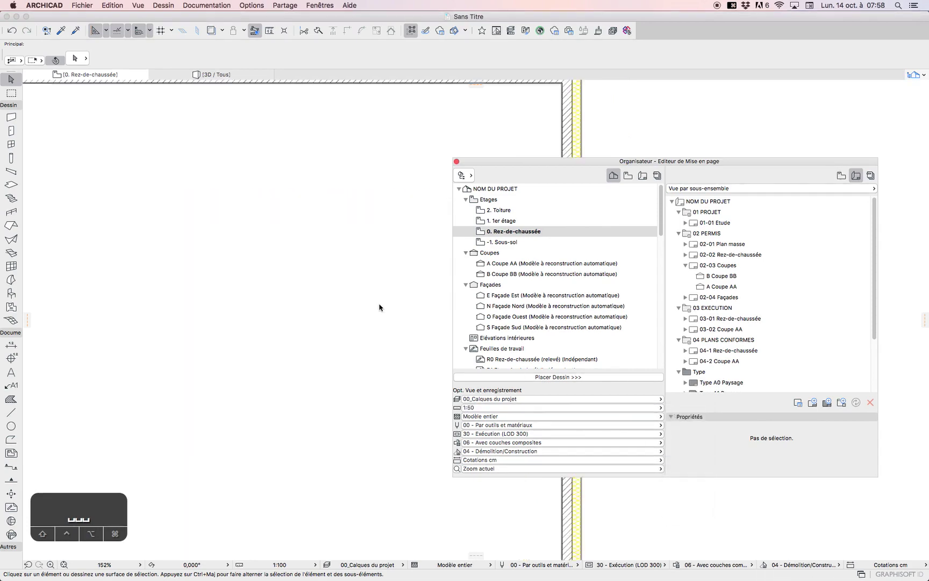
scroll(174, 215, "up", 3)
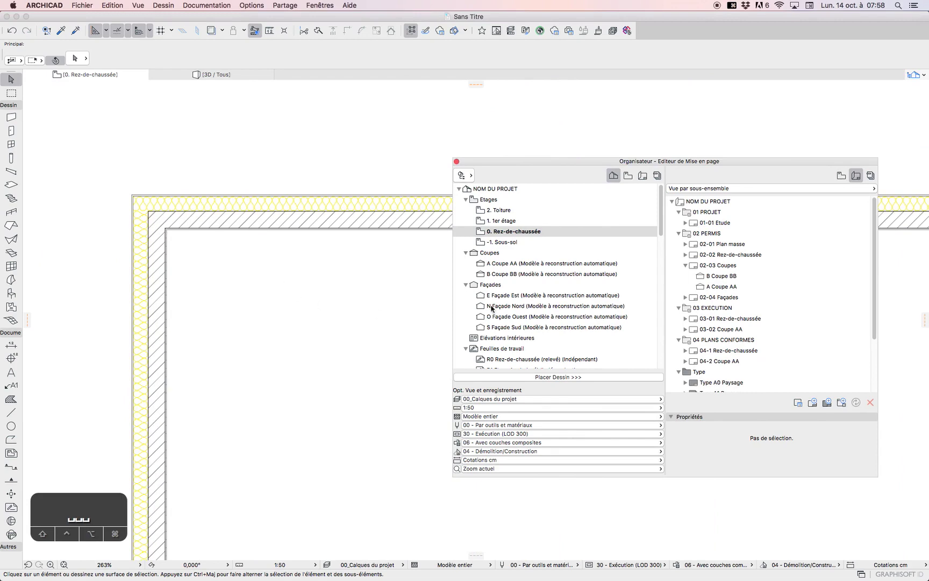
Set the layer combination to 20_Permis - 3D & Coupes and the model view option to 20 - Permis (LOD 200)
left_click(514, 400)
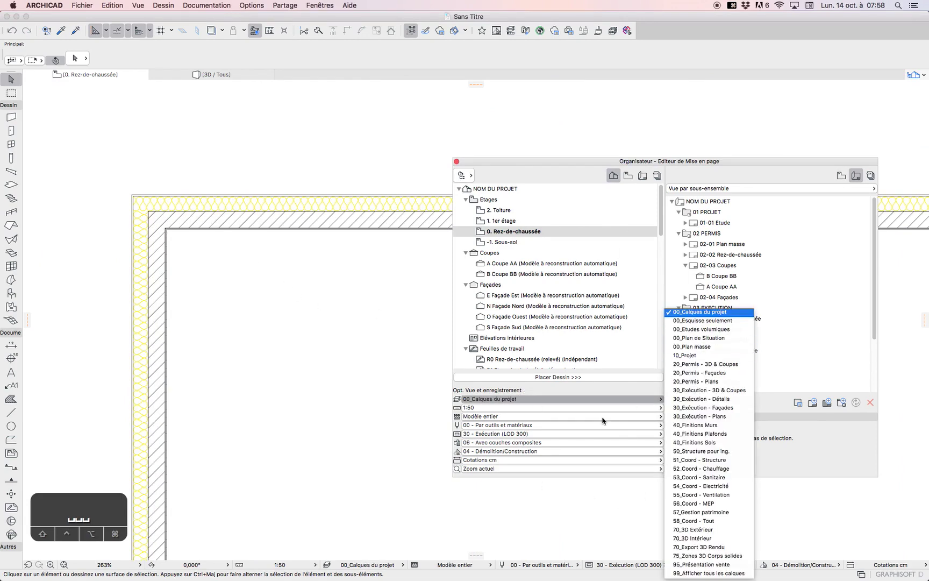
left_click(709, 364)
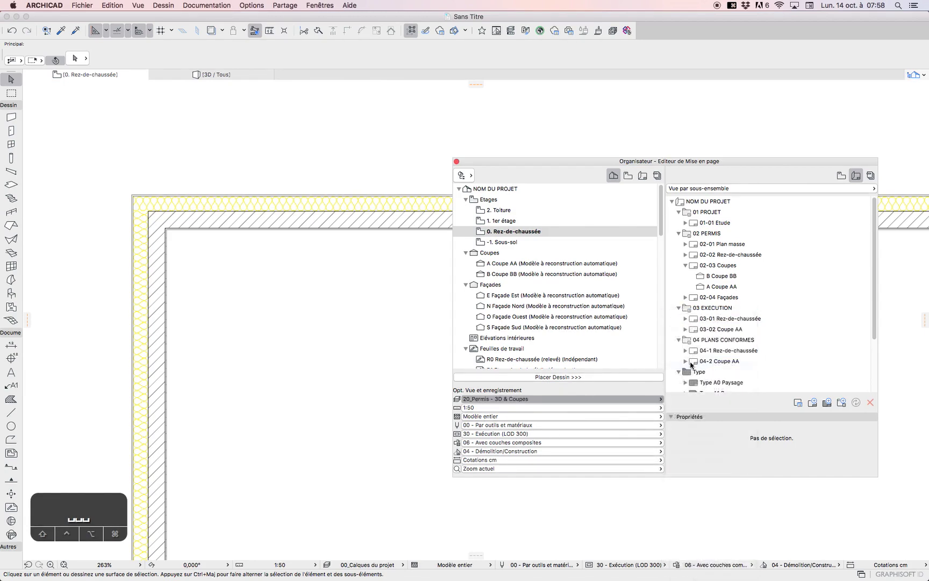
left_click(524, 433)
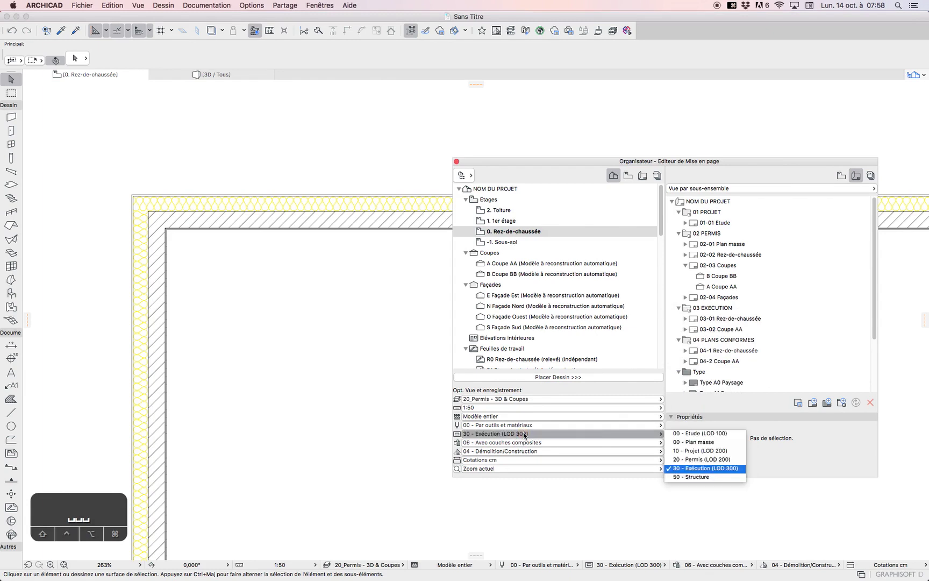
left_click(702, 459)
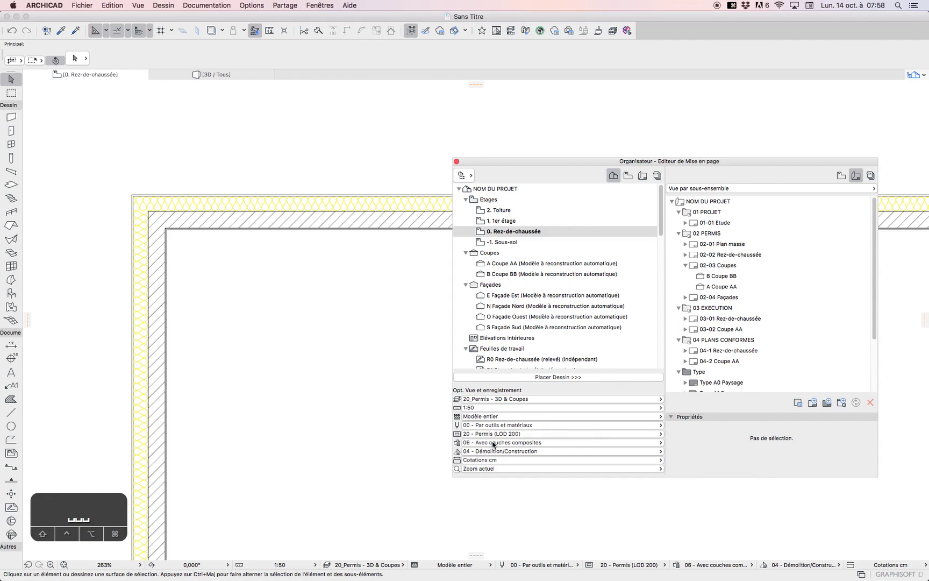
Set the pen set to 01 - Impression 100ème and the graphic override to 04 - Sans couches composites (noir)
left_click(500, 425)
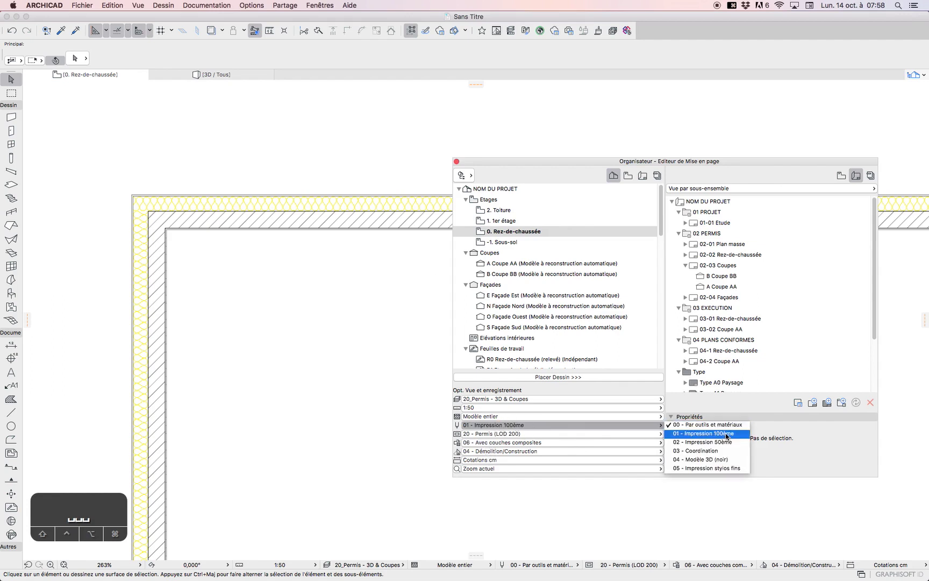
left_click(706, 434)
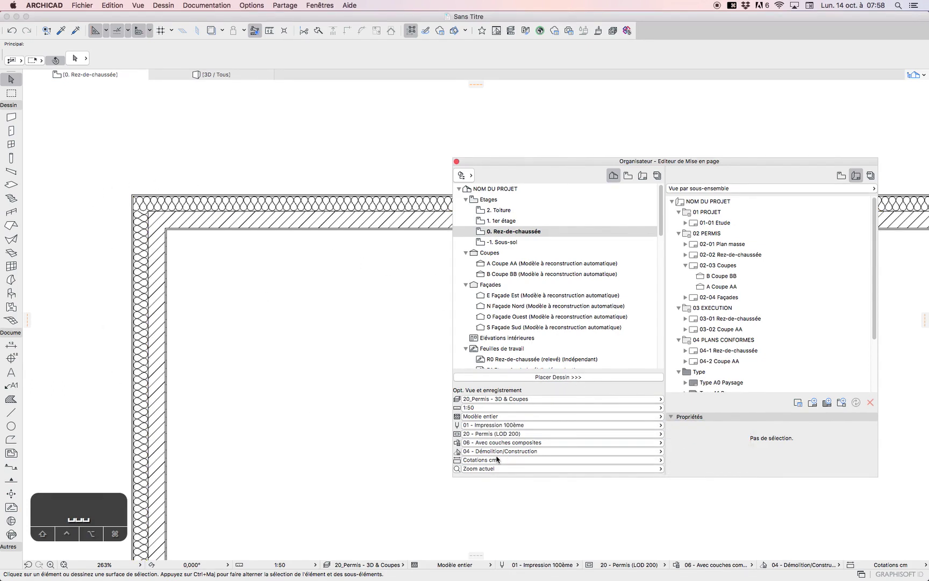
left_click(534, 443)
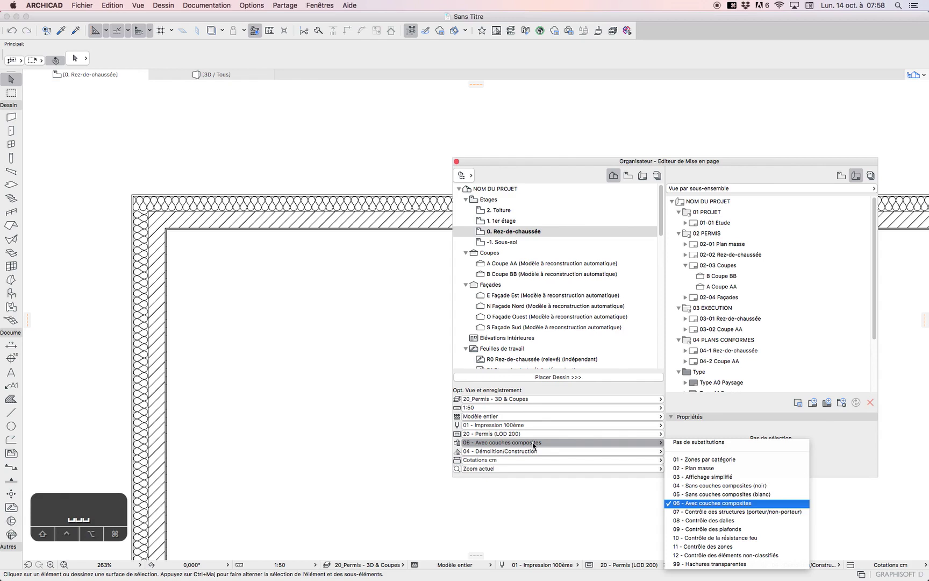
left_click(745, 485)
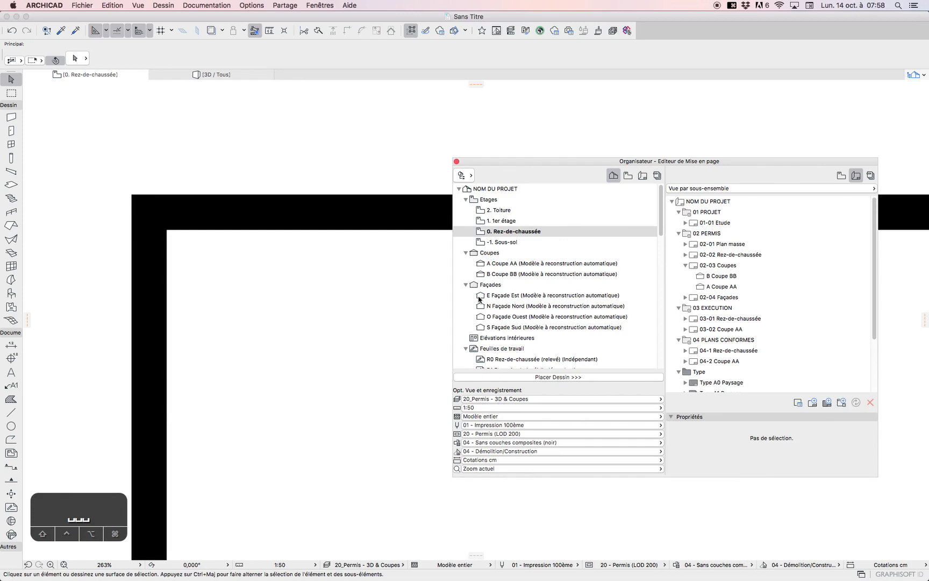
left_click_drag(519, 231, 729, 207)
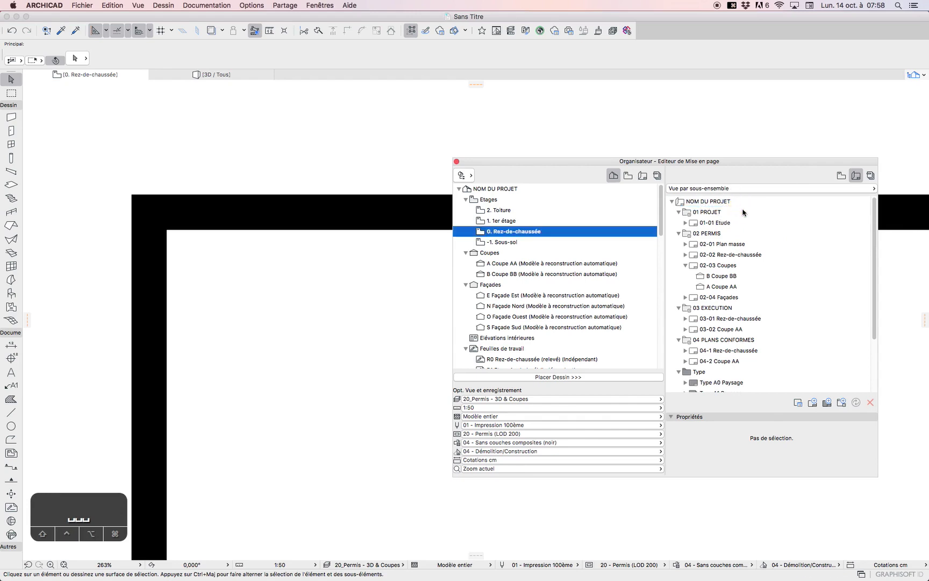
left_click(708, 212)
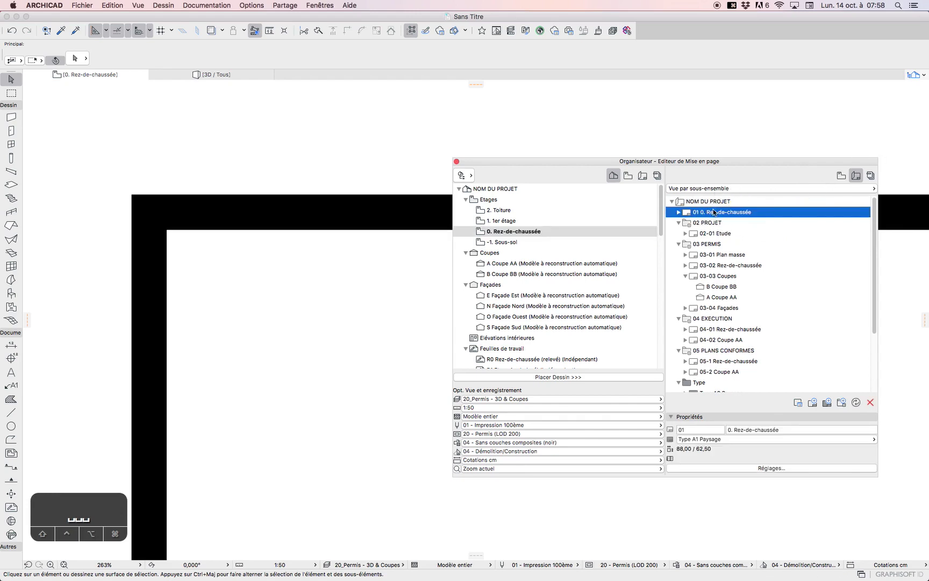
right_click(714, 212)
left_click(756, 270)
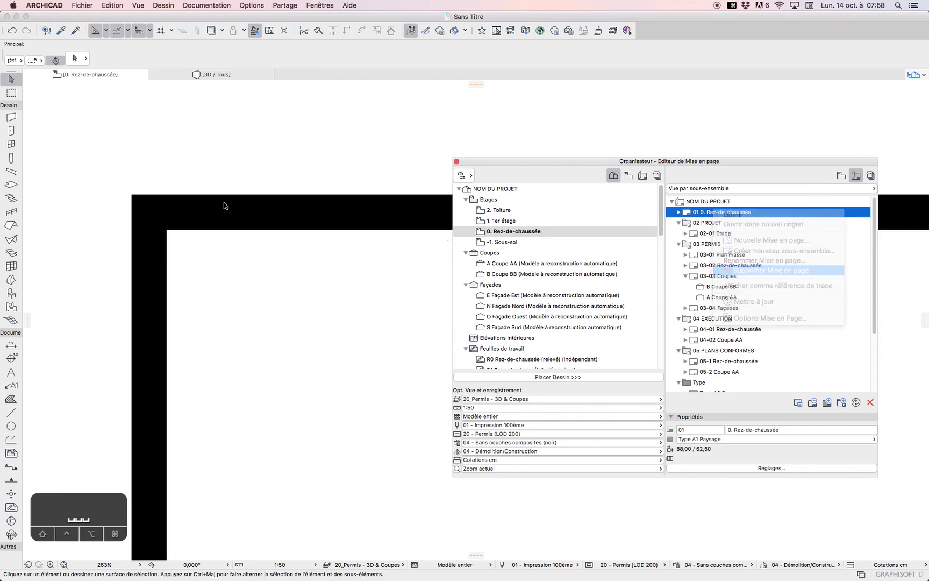
Save the 0. Rez-de-chaussée storey as a view in the PROJET (LOD 200) folder of the view map
left_click(841, 175)
left_click_drag(510, 235, 727, 200)
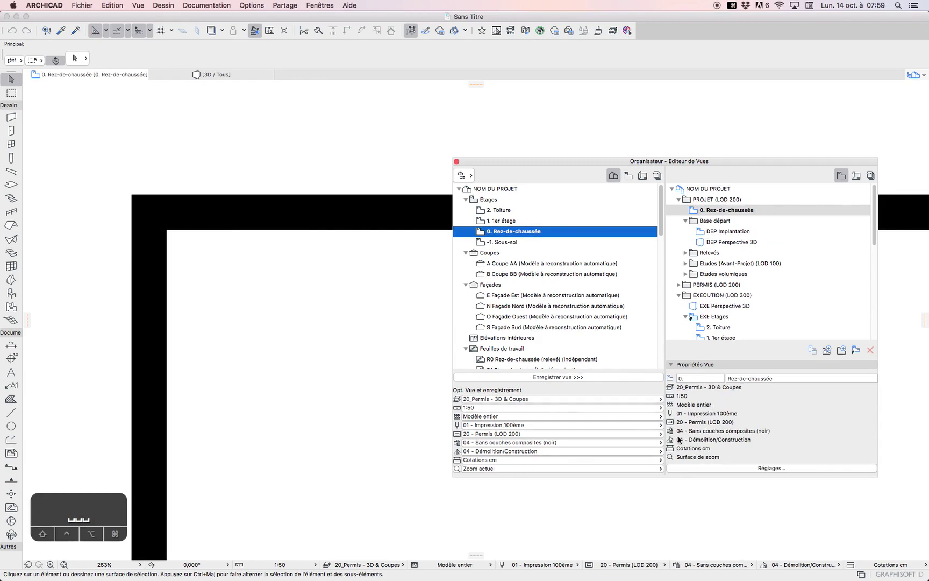
left_click(628, 175)
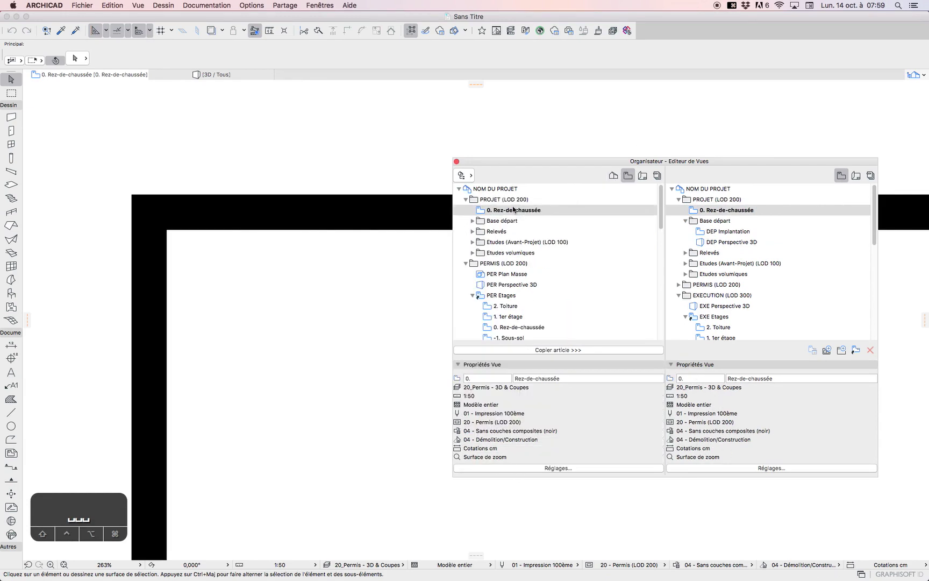
Open layout 01-01 Etude from the layout book and delete all the drawings placed on it
left_click(856, 175)
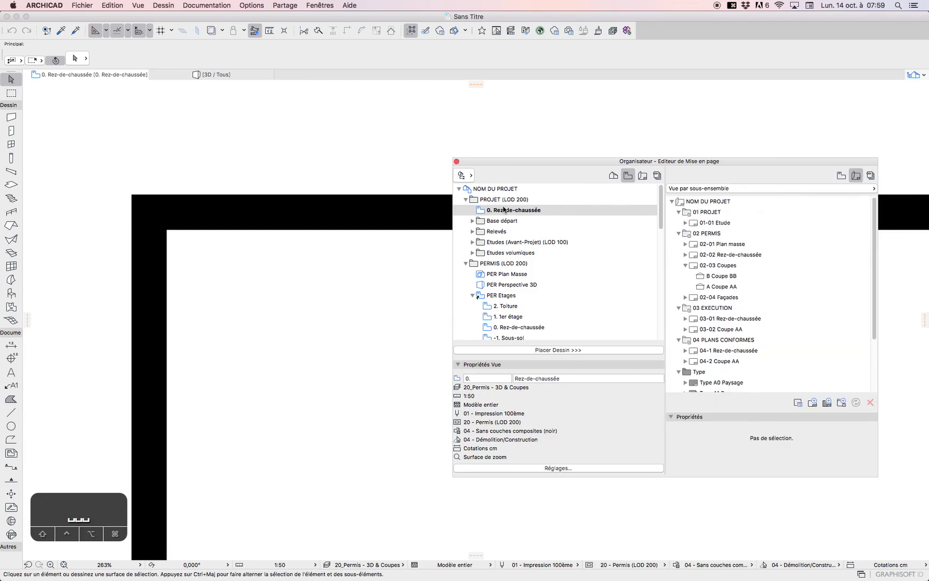
double_click(710, 223)
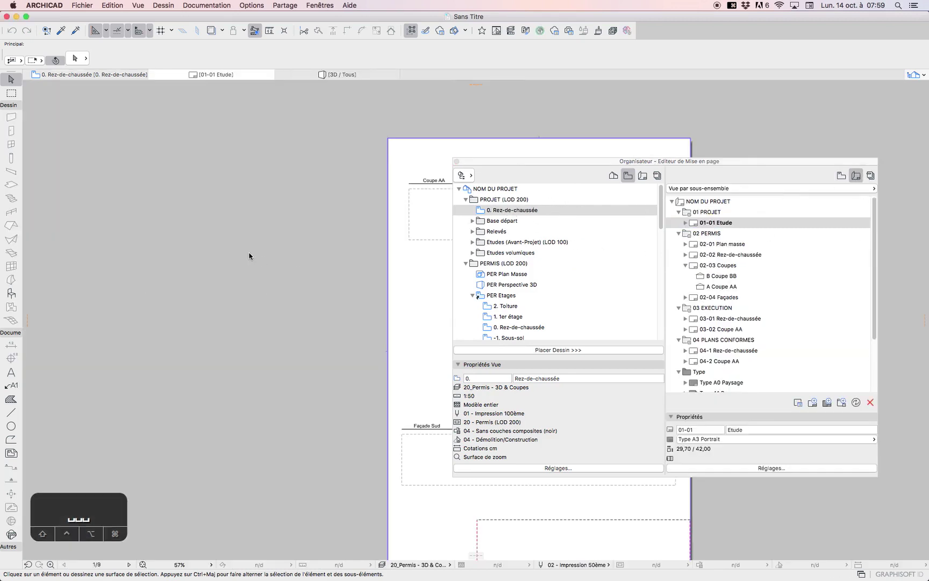
scroll(249, 256, "down", 5)
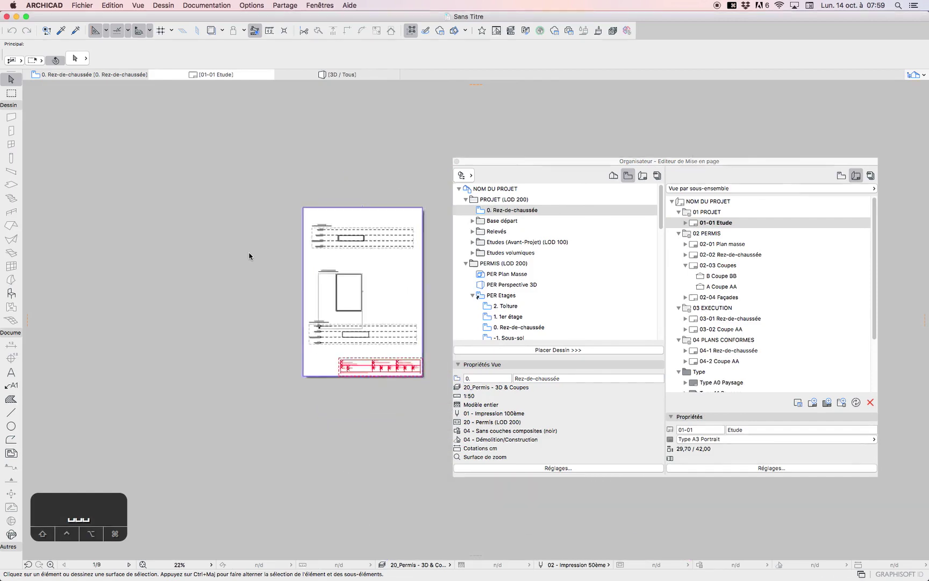
left_click(288, 217)
left_click(410, 349)
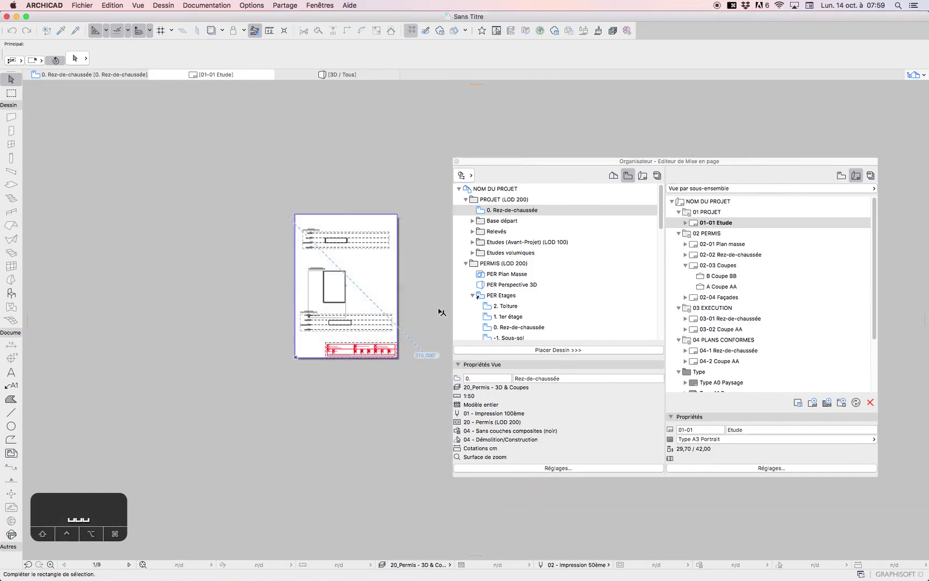
key("Delete")
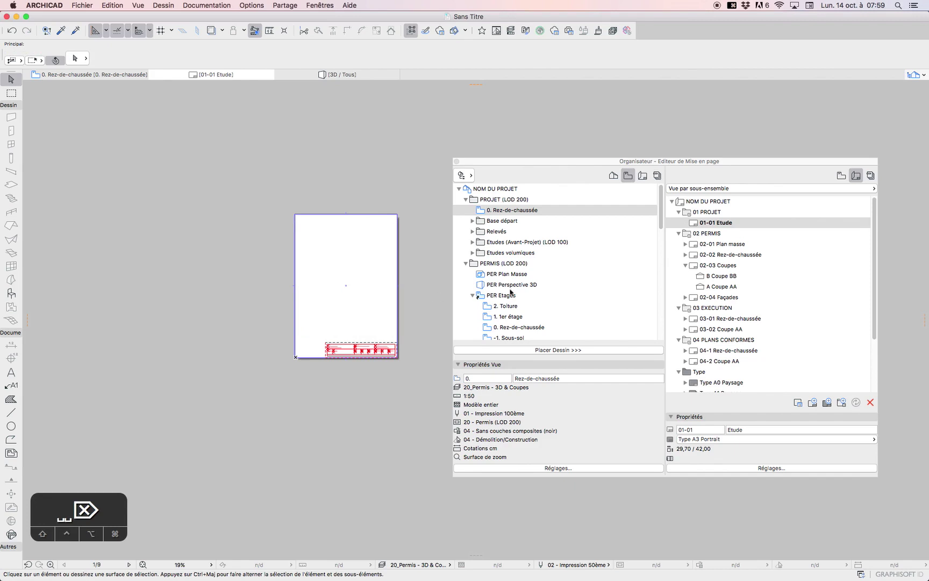
Place the saved 0. Rez-de-chaussée view from the view map on layout 01-01 Etude
left_click_drag(530, 210, 360, 287)
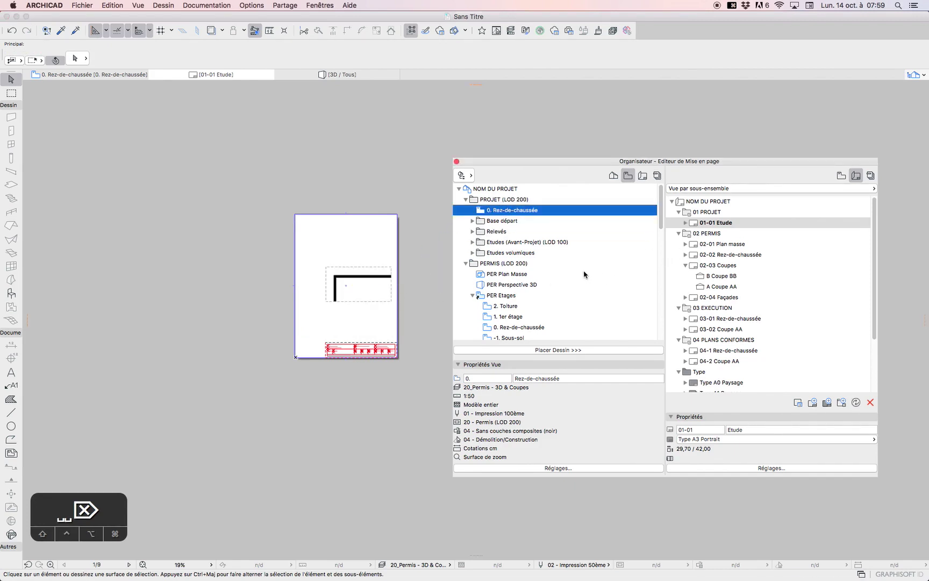
scroll(433, 297, "up", 5)
left_click(268, 235)
scroll(280, 272, "down", 3)
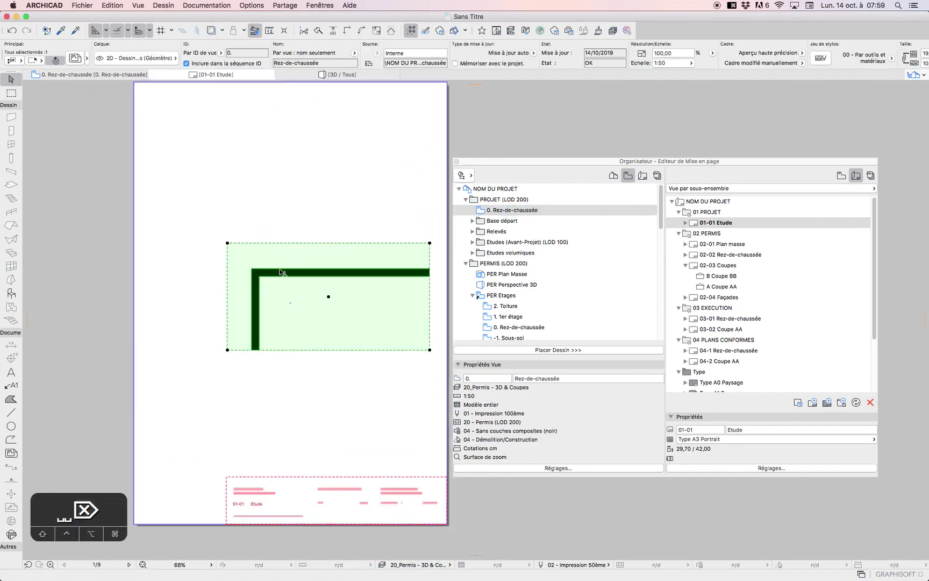
Compare the saved ground-floor view with its drawing on layout 01-01 Etude
left_click(54, 74)
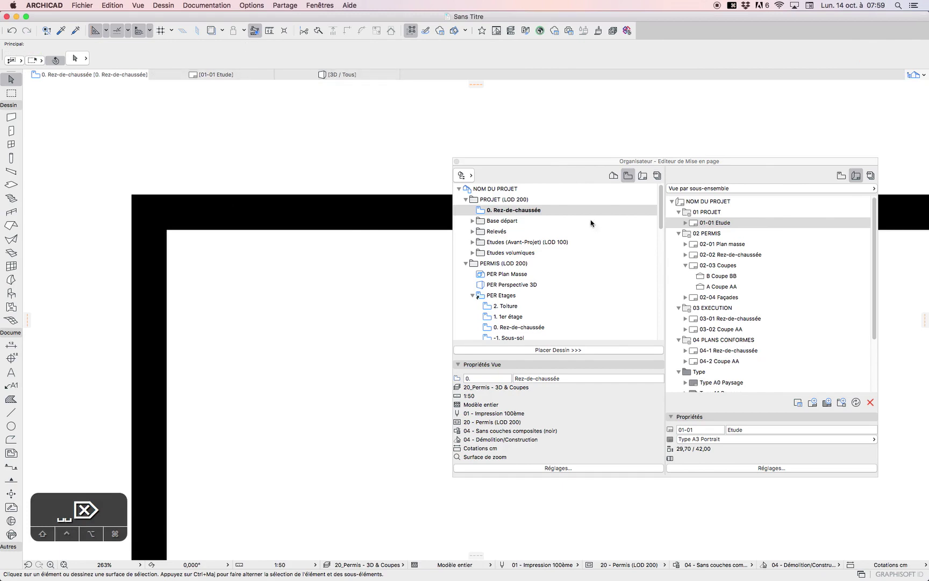
left_click(234, 74)
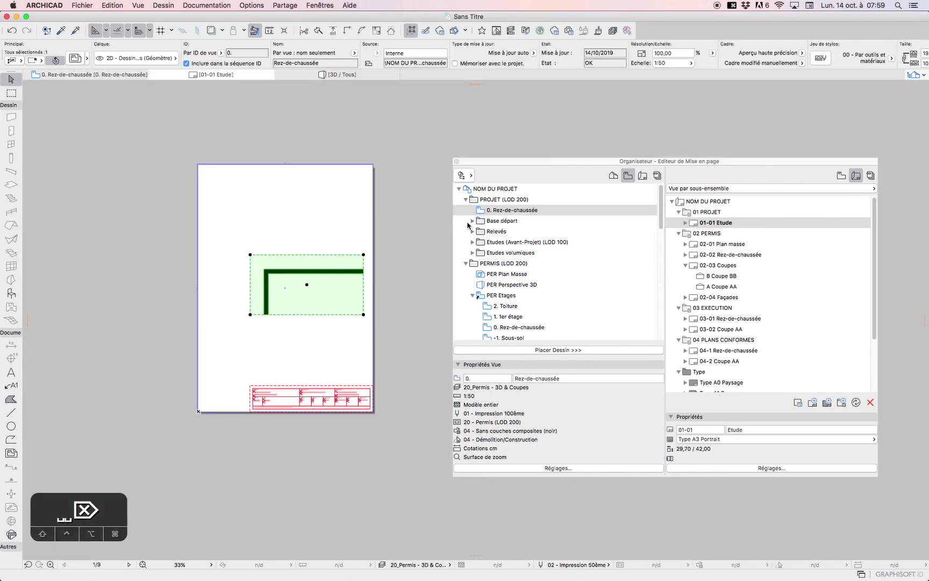
scroll(285, 267, "up", 4)
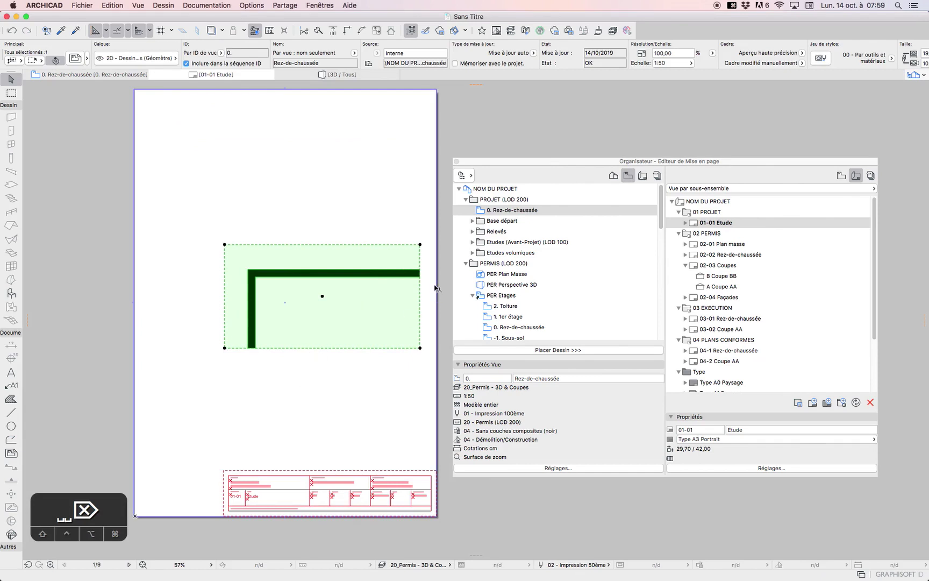
Add a shortcut to layout 01-01 Etude from the layout book to the publisher set 01 PERMIS (PDF)
left_click(614, 174)
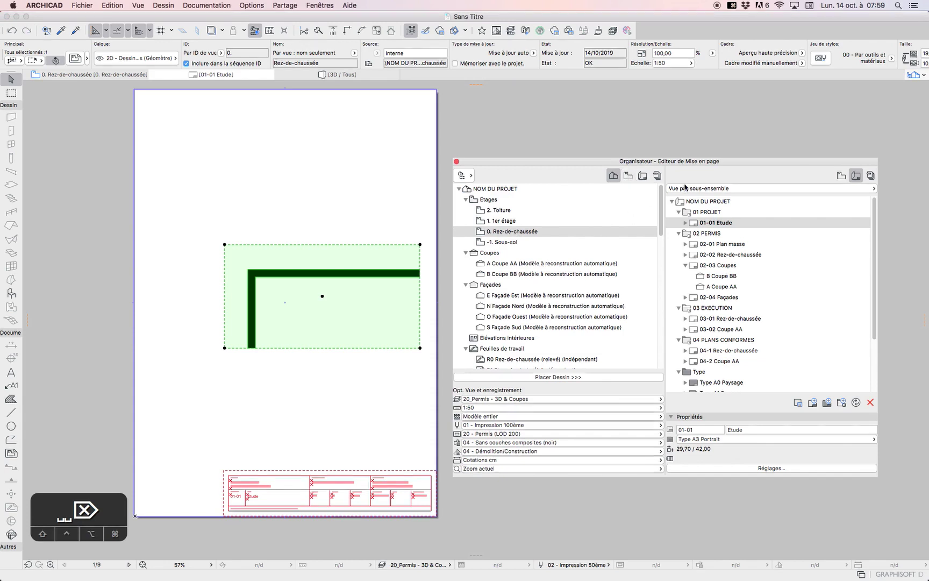
left_click(869, 176)
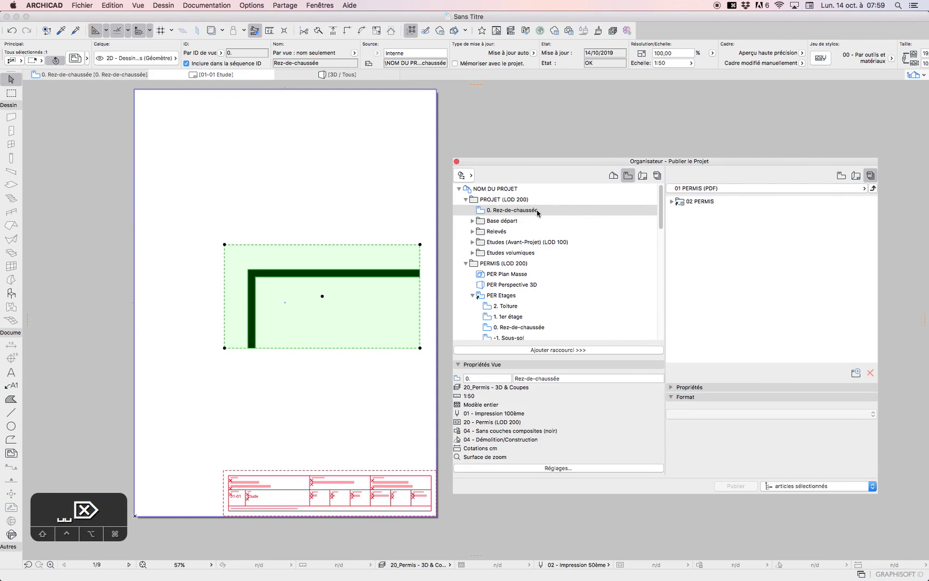
left_click(642, 175)
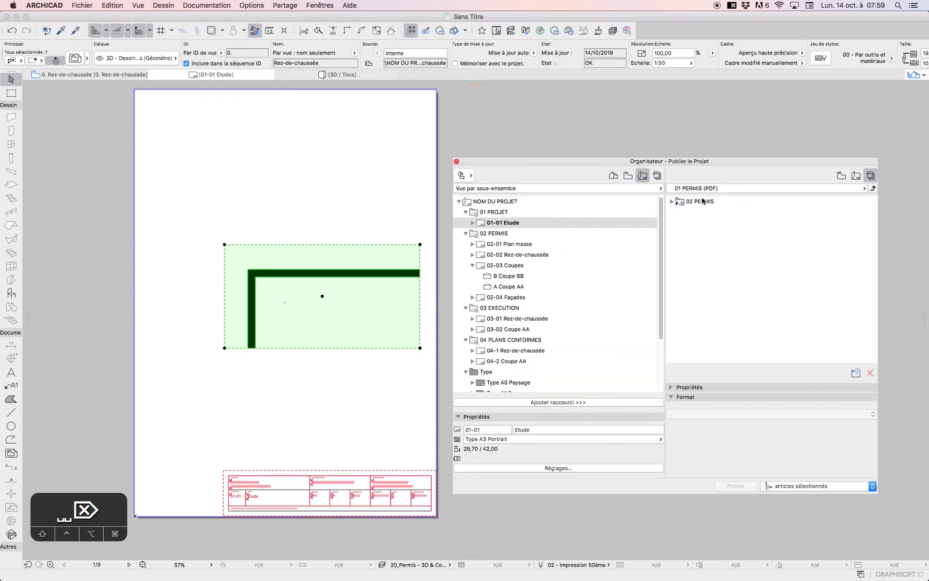
left_click_drag(504, 225, 710, 220)
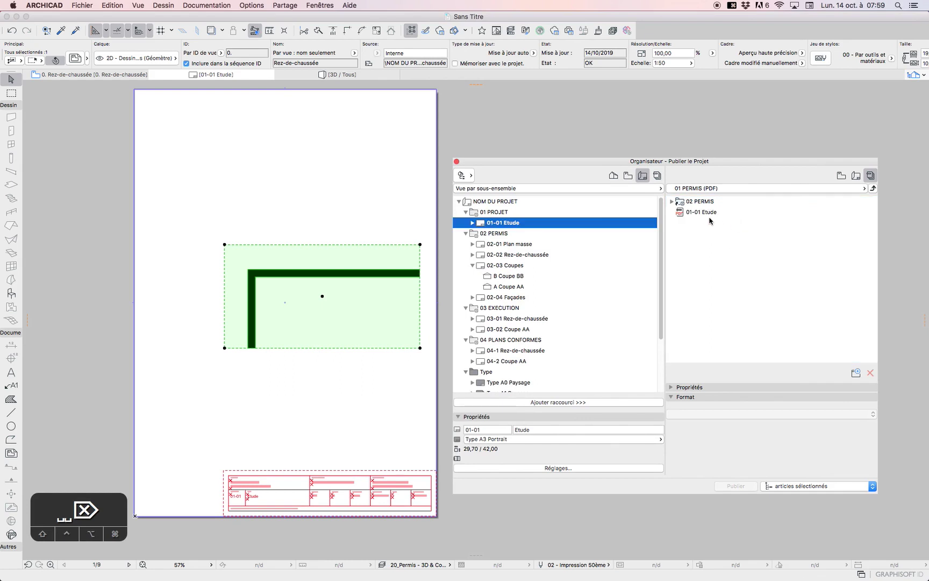
Review the publishing formats available for the 01-01 Etude item, keeping PDF
left_click(704, 212)
left_click(711, 413)
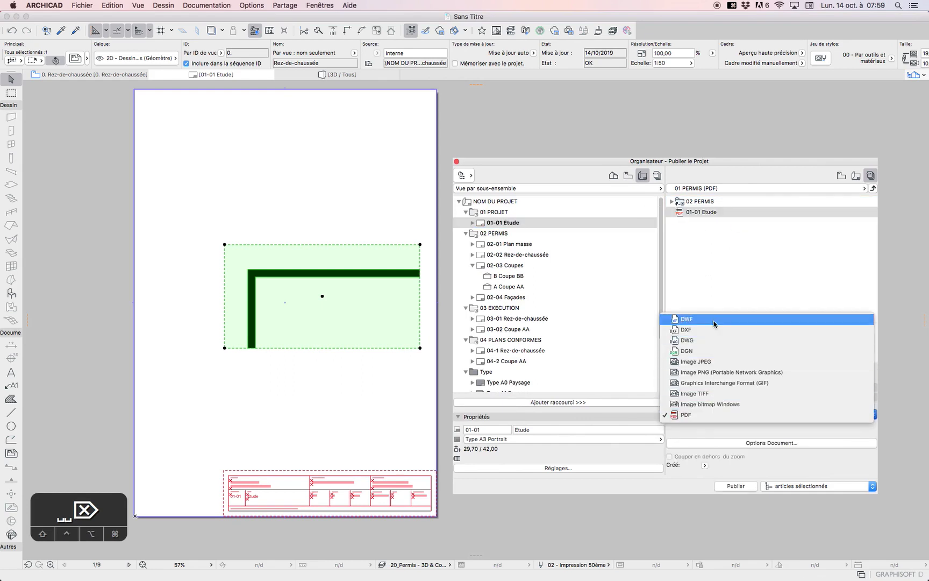
left_click(614, 175)
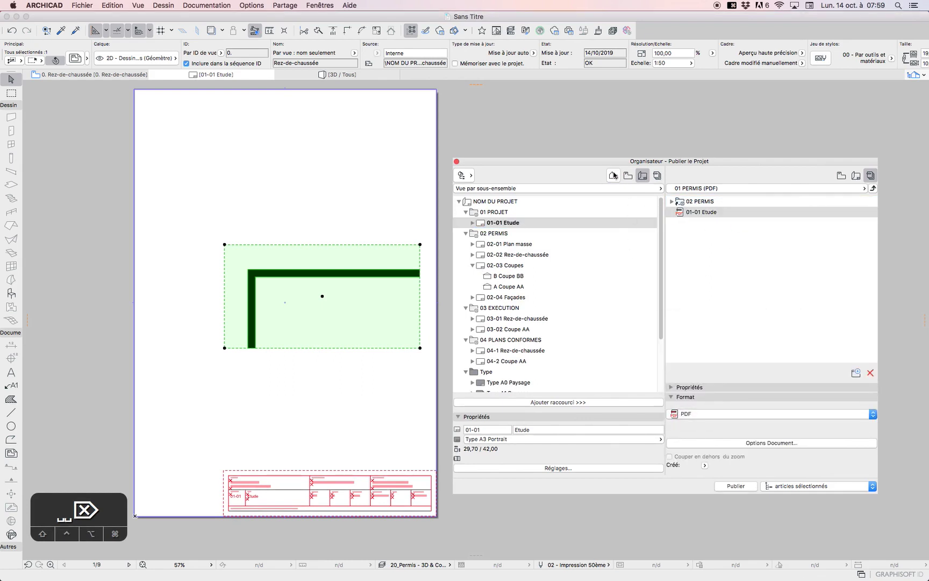
Show the project map beside the view map in the Organisateur, shrink the palette and move it clear of the layout sheet
left_click(613, 175)
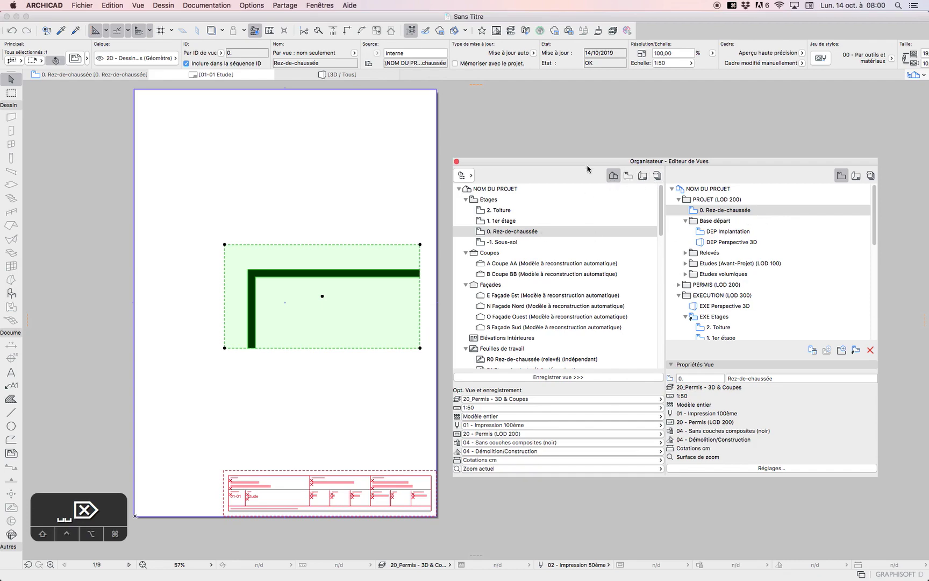
left_click_drag(585, 166, 563, 150)
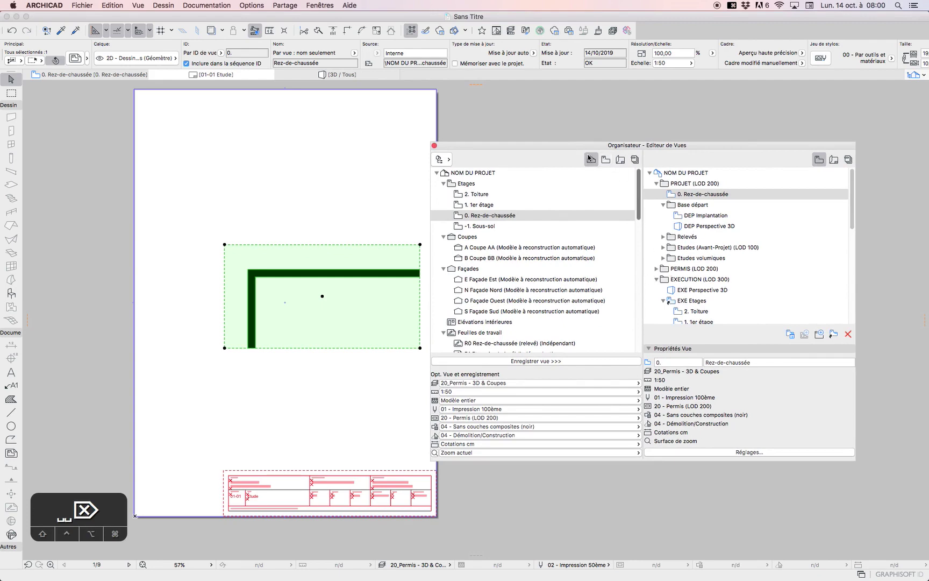
left_click_drag(550, 148, 580, 135)
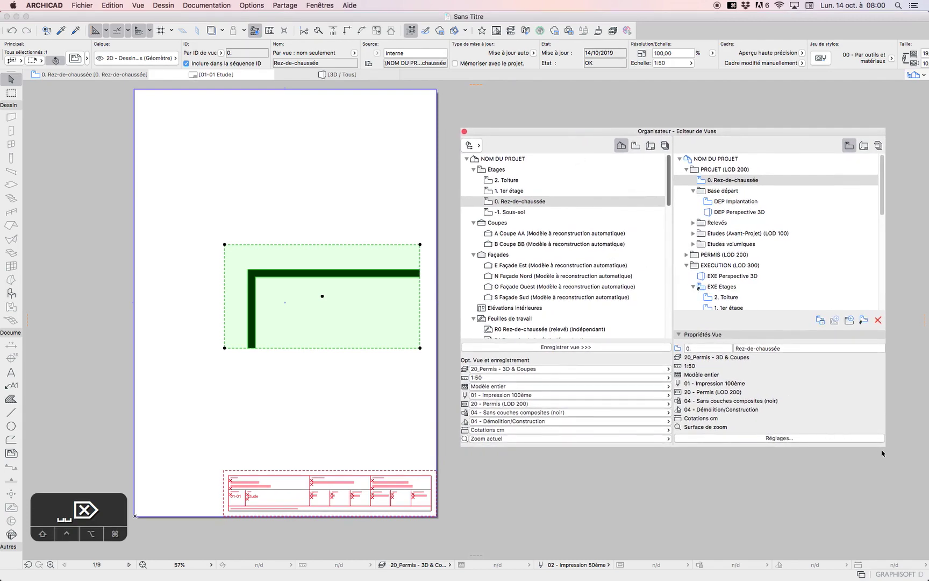
left_click_drag(885, 446, 766, 428)
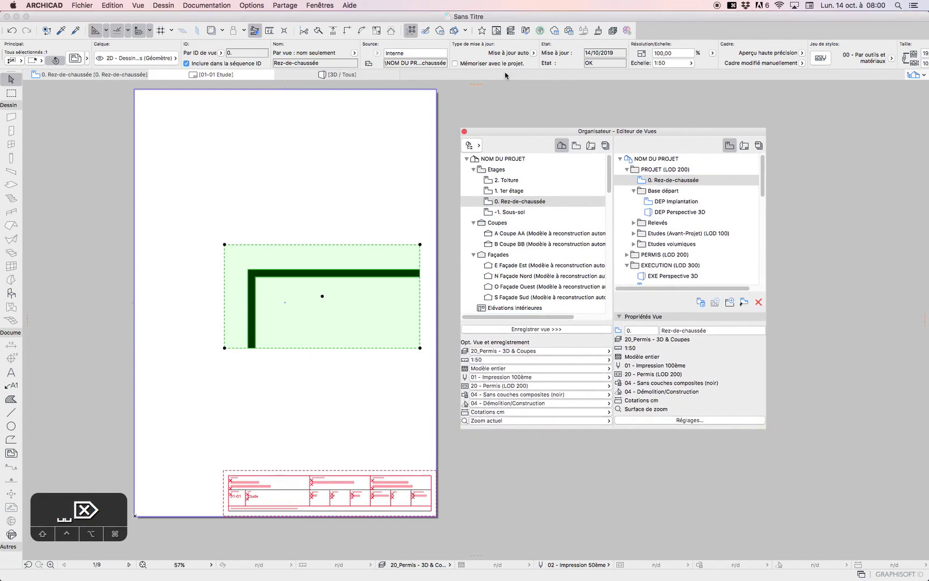
left_click_drag(521, 133, 682, 137)
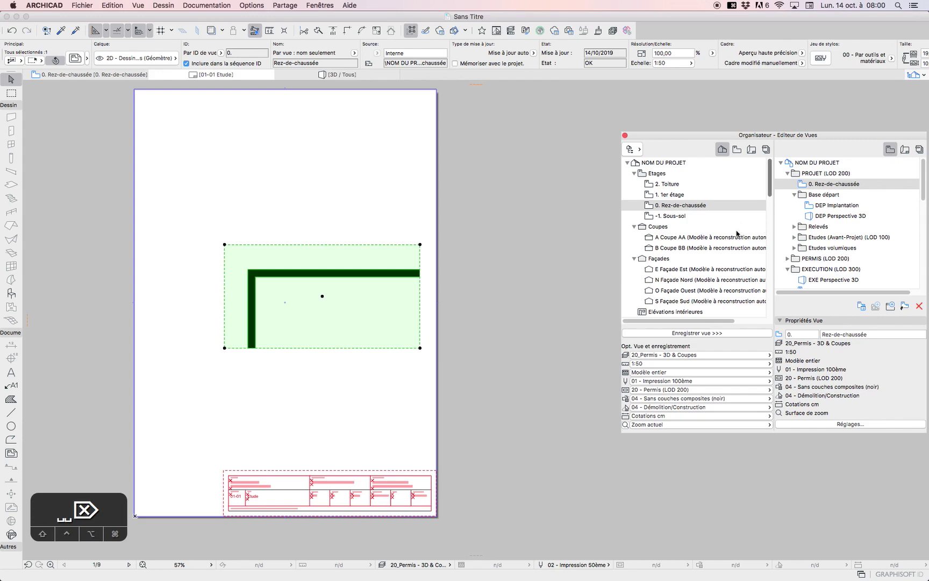
Display the Calques rapides palette and return to the 0. Rez-de-chaussée view with the whole wall rectangle in sight
left_click(319, 5)
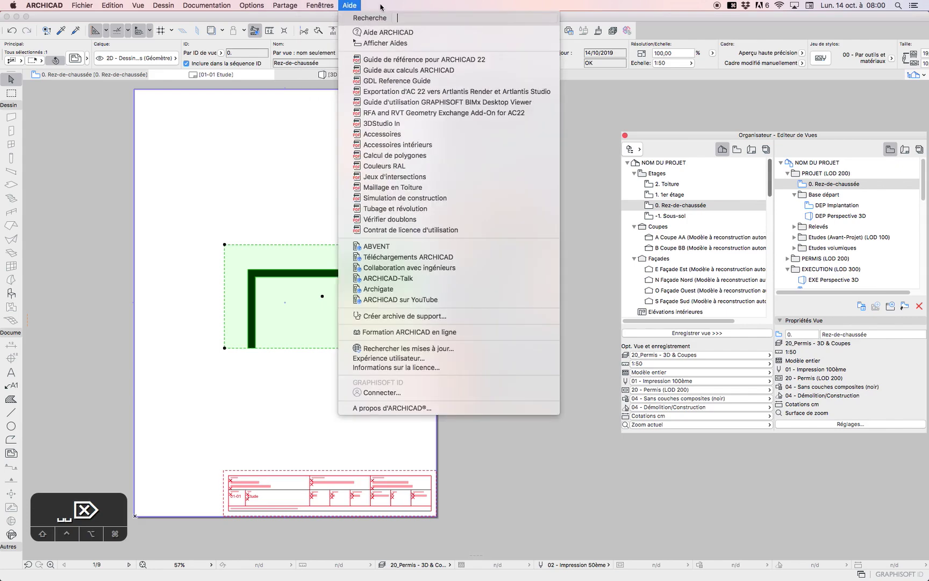
mouse_move(360, 151)
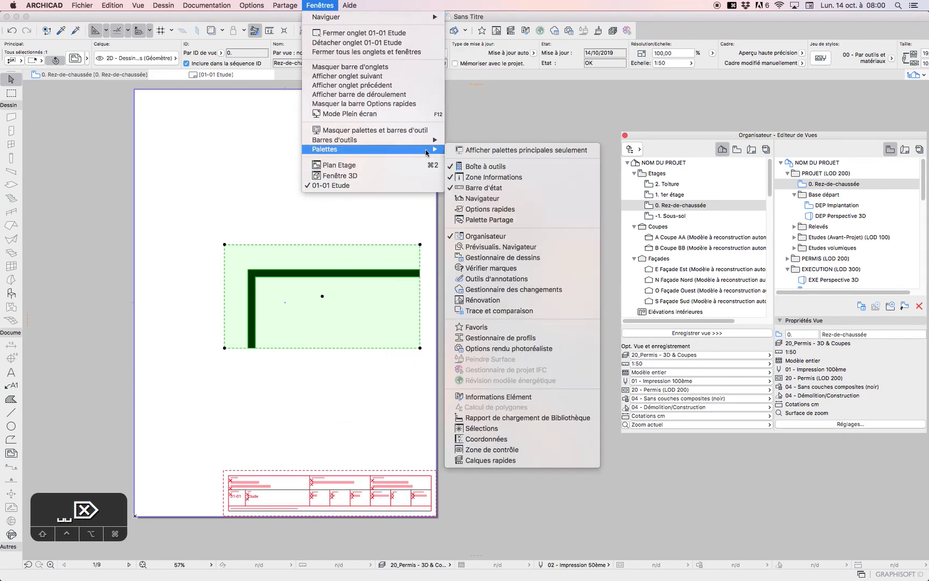
left_click(516, 461)
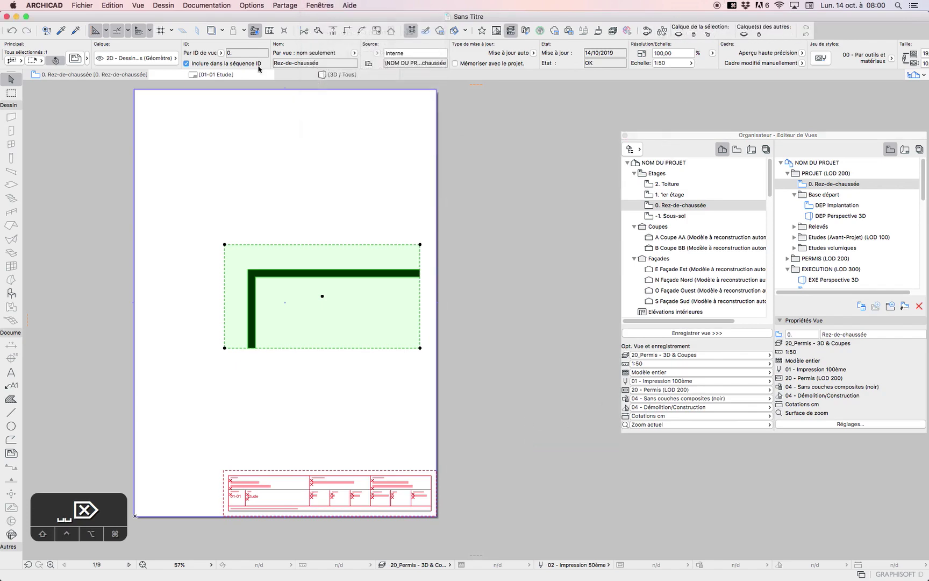
left_click(62, 75)
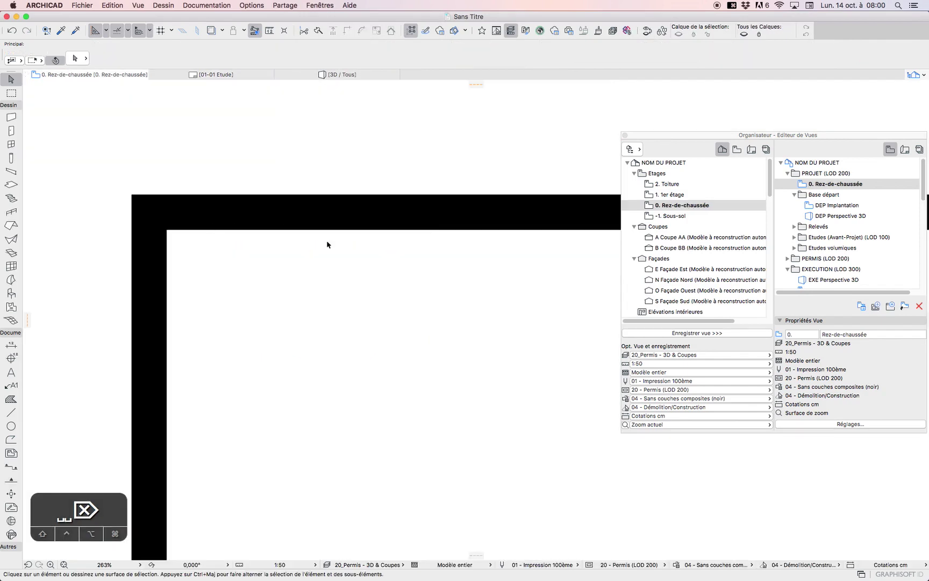
scroll(263, 305, "down", 10)
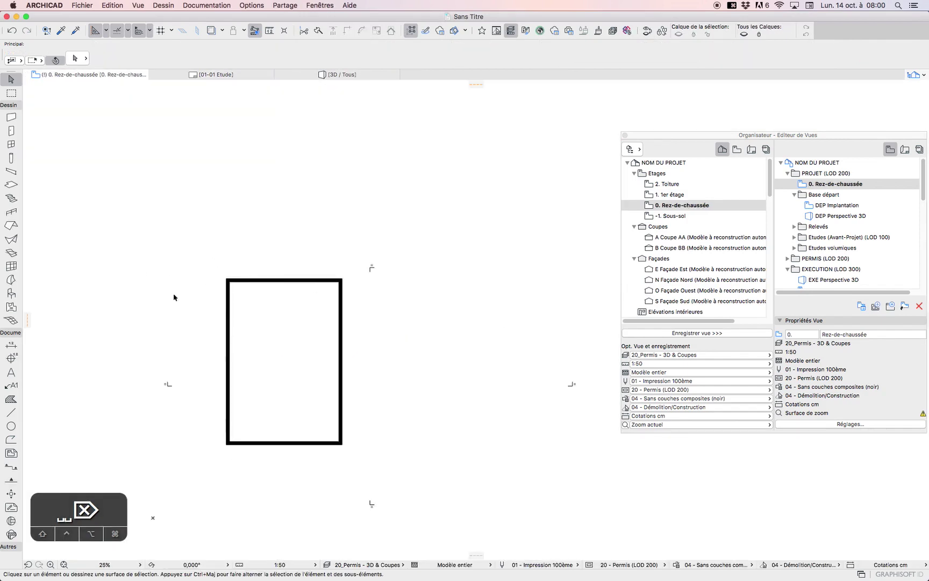
Hide the Coupe BB section marker's layer with the quick layer controls and restore the previous layer visibility
left_click(369, 267)
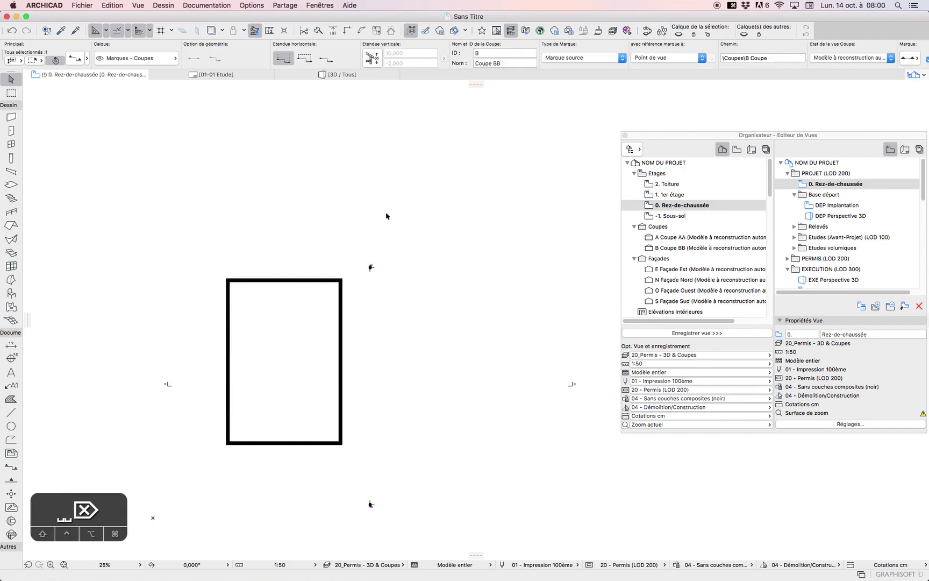
left_click(154, 48)
left_click(680, 35)
scroll(456, 313, "down", 8)
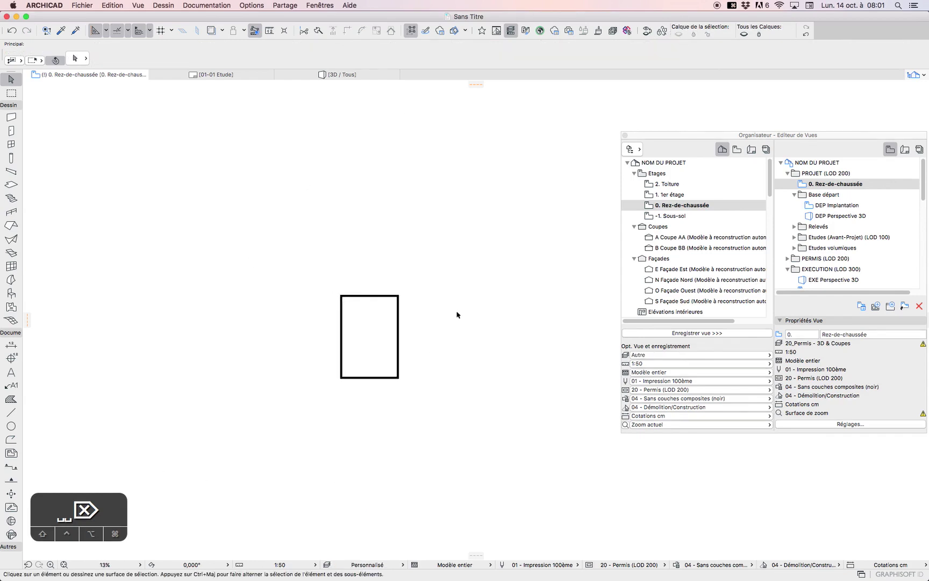
scroll(333, 292, "up", 5)
scroll(333, 292, "up", 3)
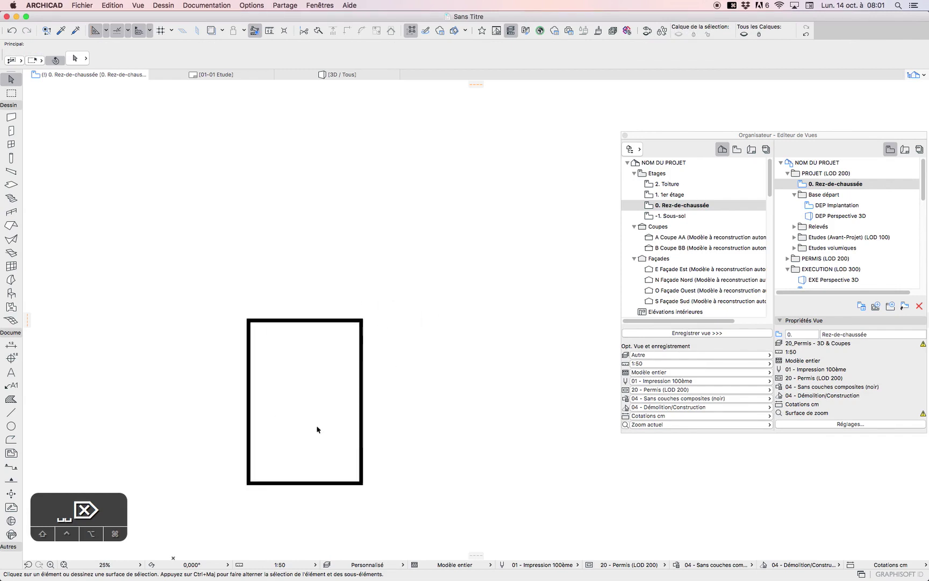
left_click(804, 35)
scroll(346, 300, "down", 5)
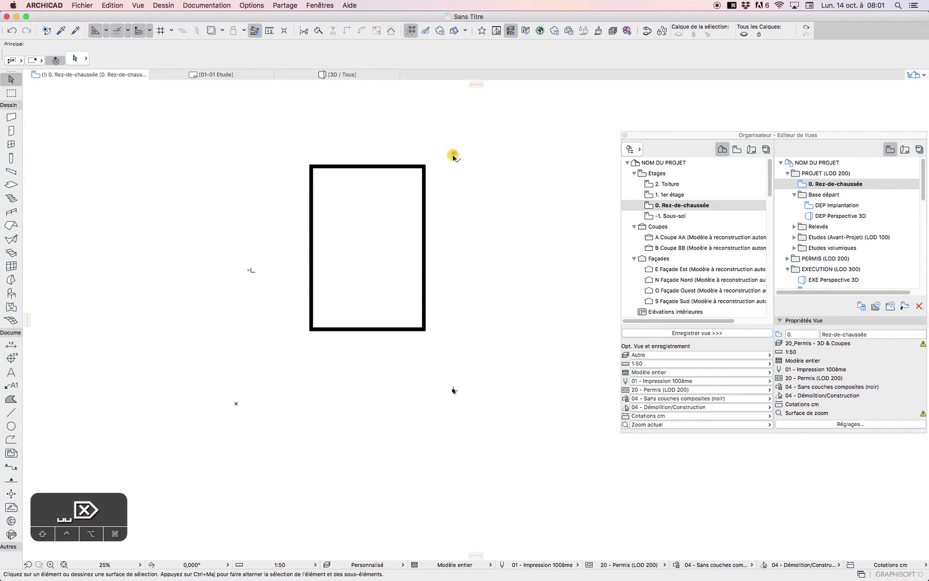
Isolate the Coupe BB marker's layer by hiding all other layers, and bring the other layers back
left_click(454, 154)
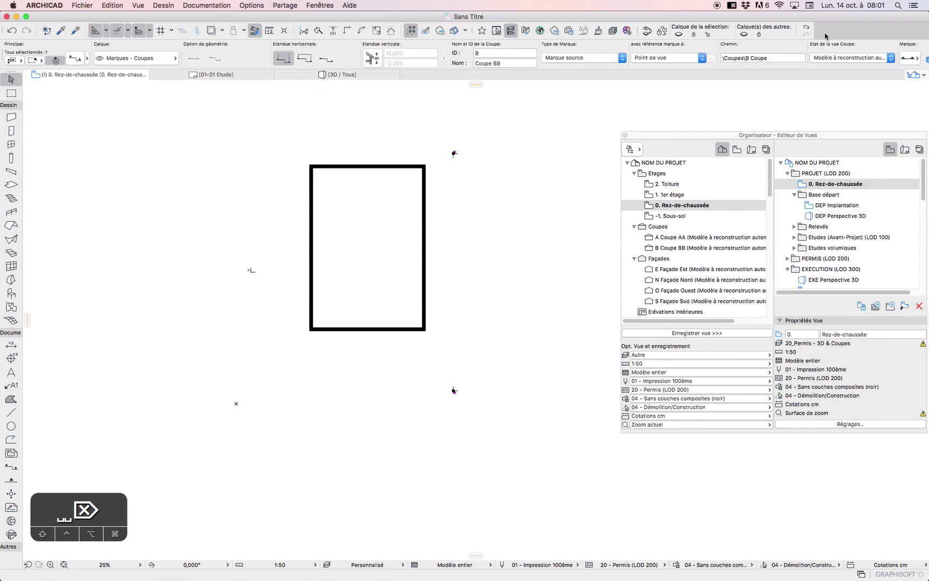
left_click(744, 33)
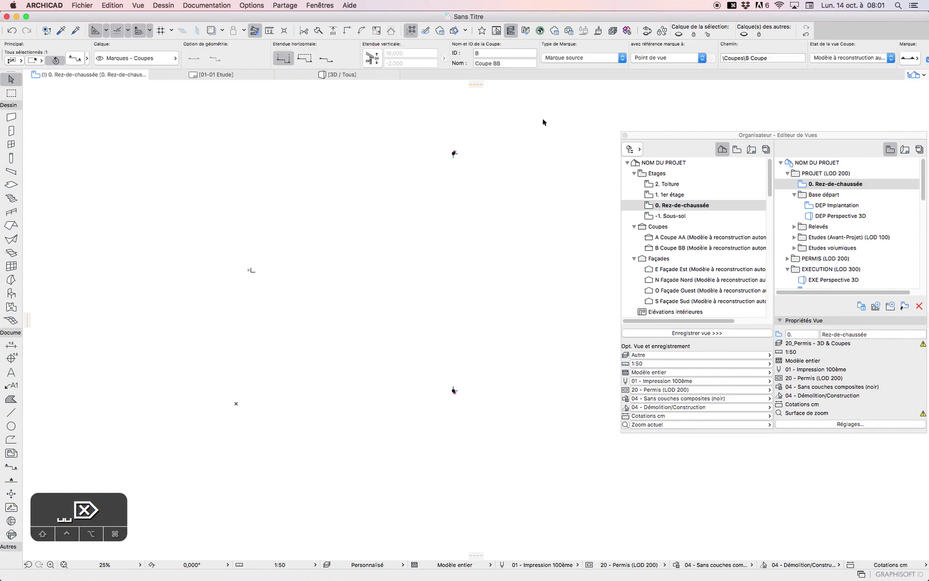
left_click(805, 35)
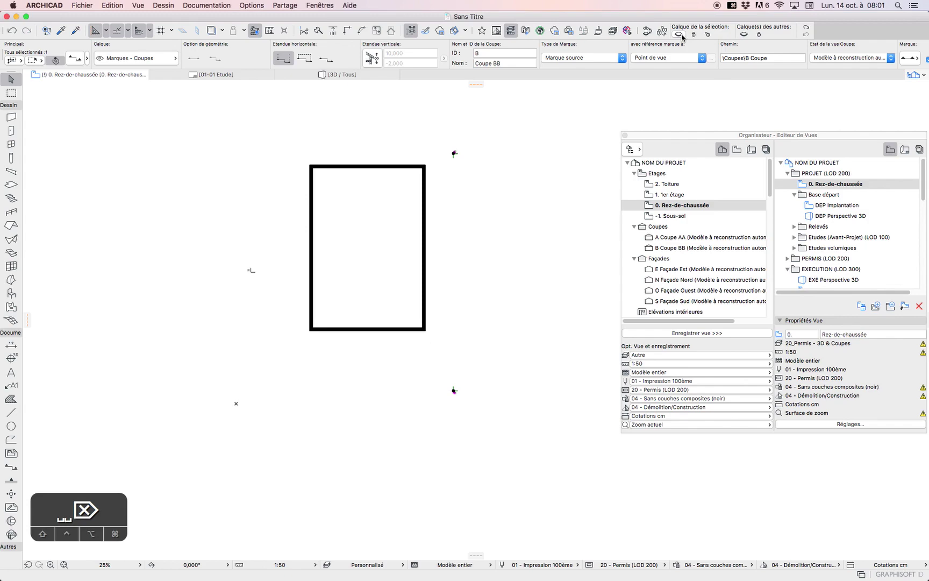
Review the model view layer settings without changing them, and switch the last quick layer visibility change on and off again
left_click(207, 5)
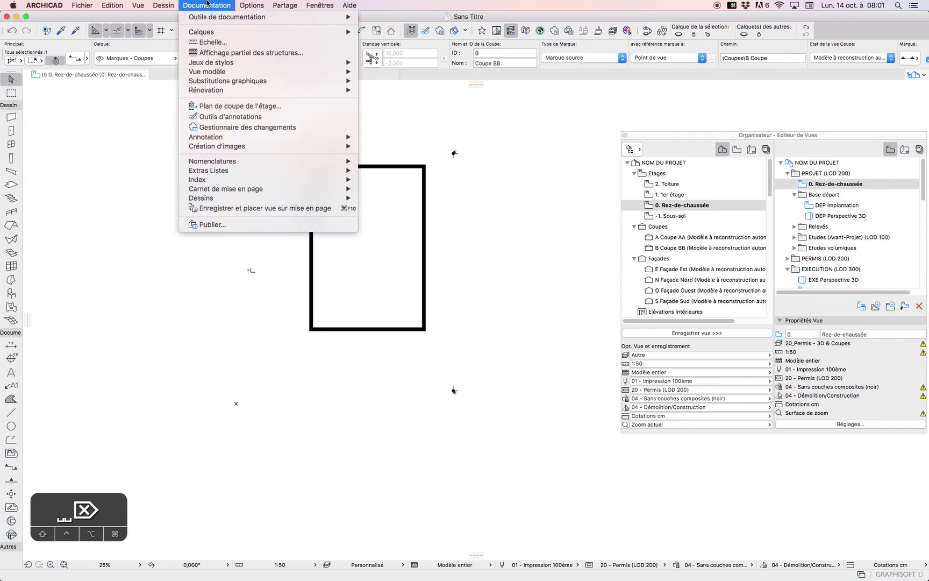
mouse_move(222, 31)
left_click(419, 32)
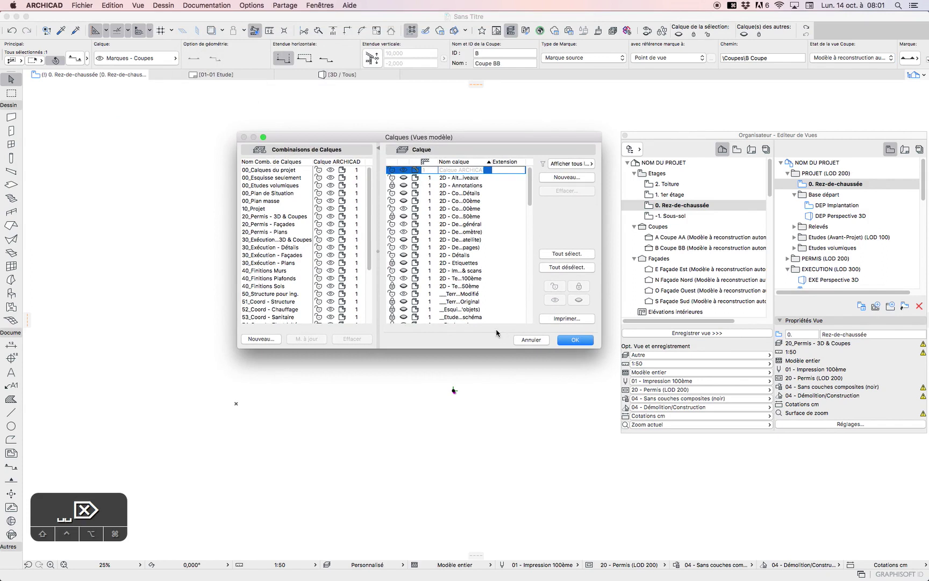
left_click(540, 340)
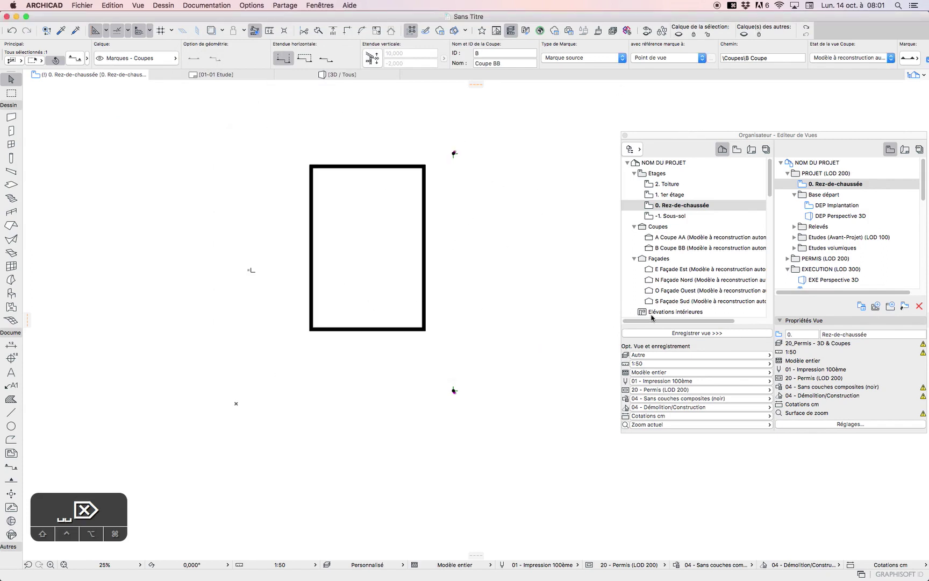
left_click(809, 28)
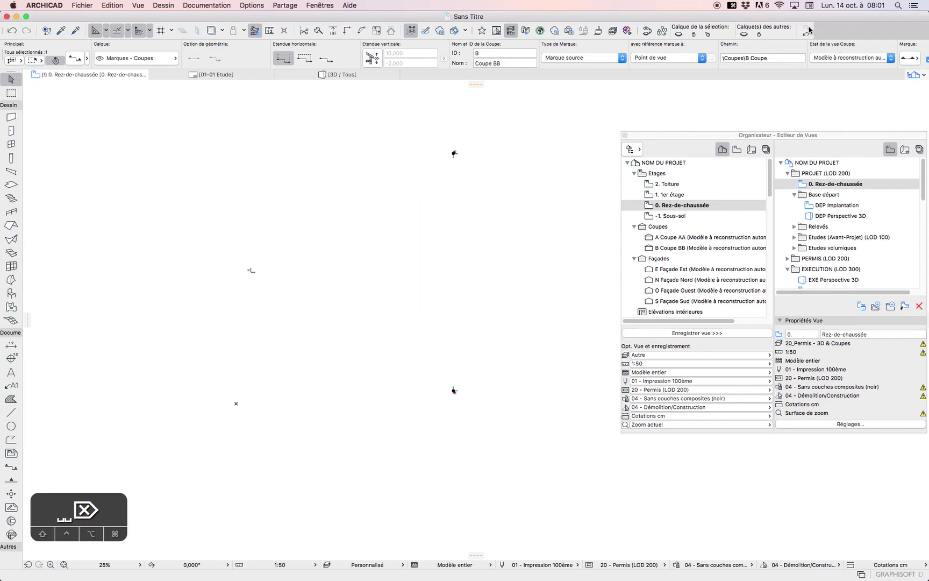
left_click(809, 28)
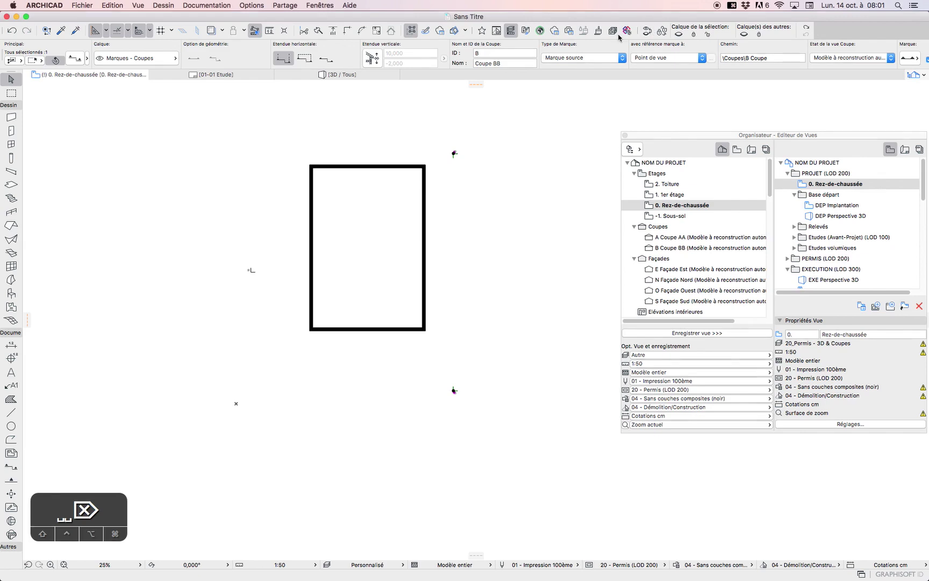
Display the Coordonnées palette and, with the section marker deselected, place the user origin on the wall rectangle's lower-left corner
left_click(244, 3)
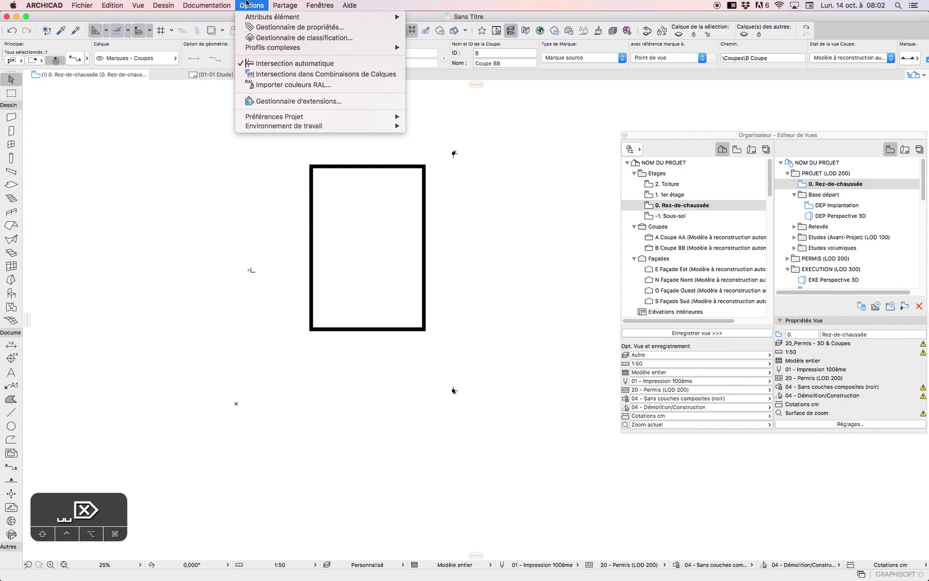
mouse_move(316, 3)
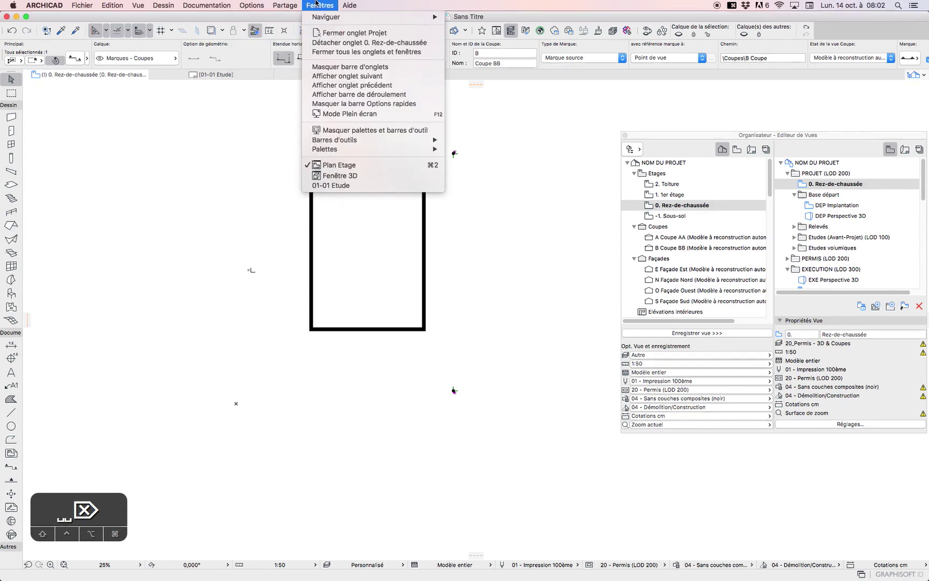
mouse_move(338, 149)
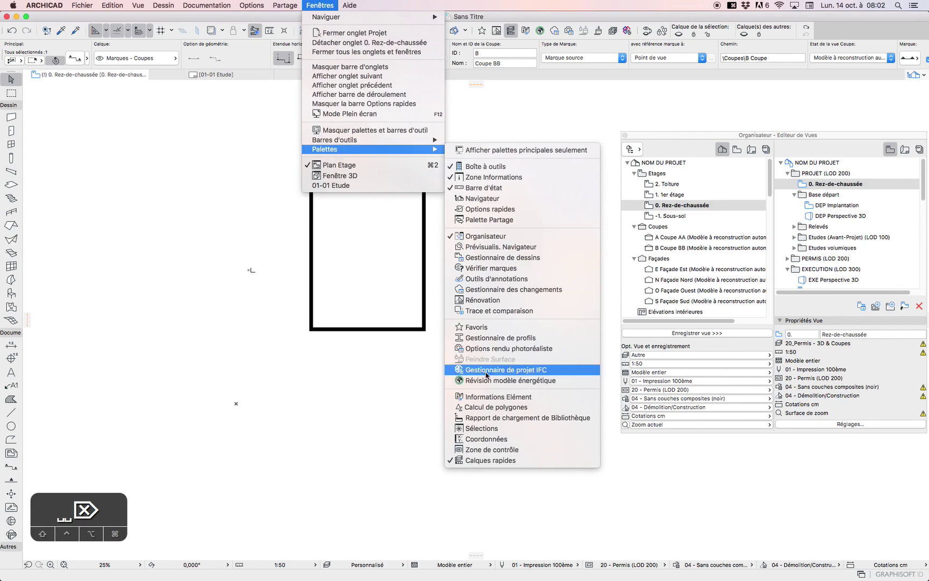
left_click(490, 440)
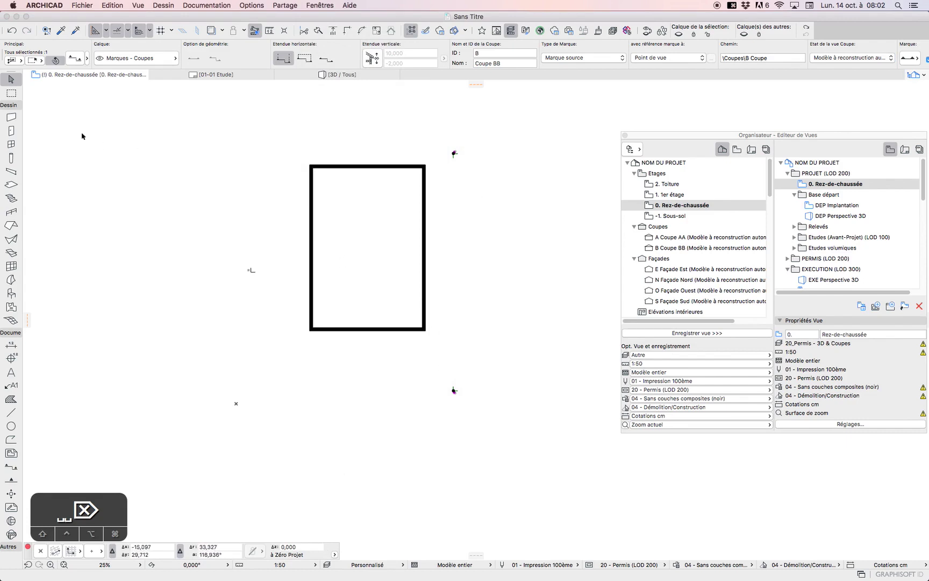
left_click(462, 139)
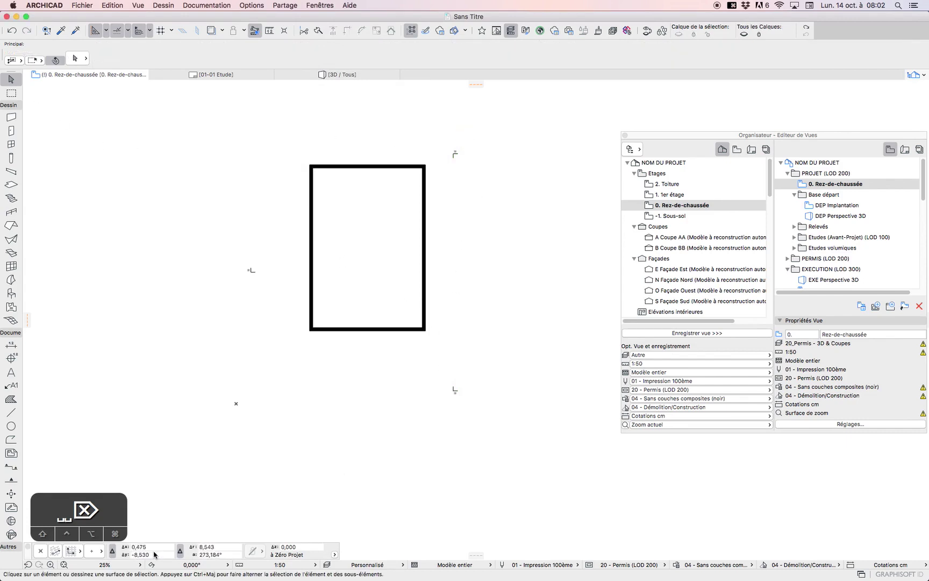
left_click(311, 333, "alt+shift")
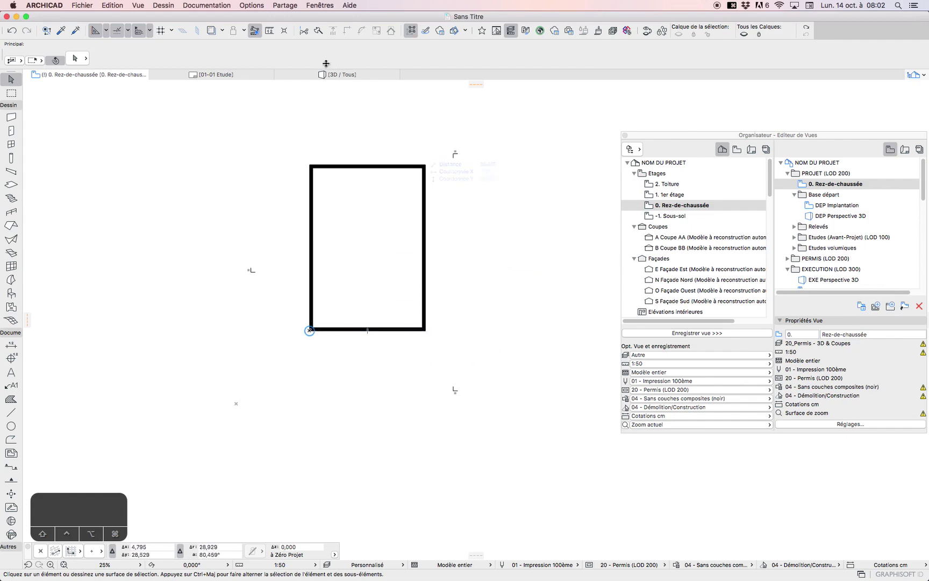
Measure the rectangle's bottom wall starting at its lower-left corner, and open the X coordinate value for editing
left_click(269, 32)
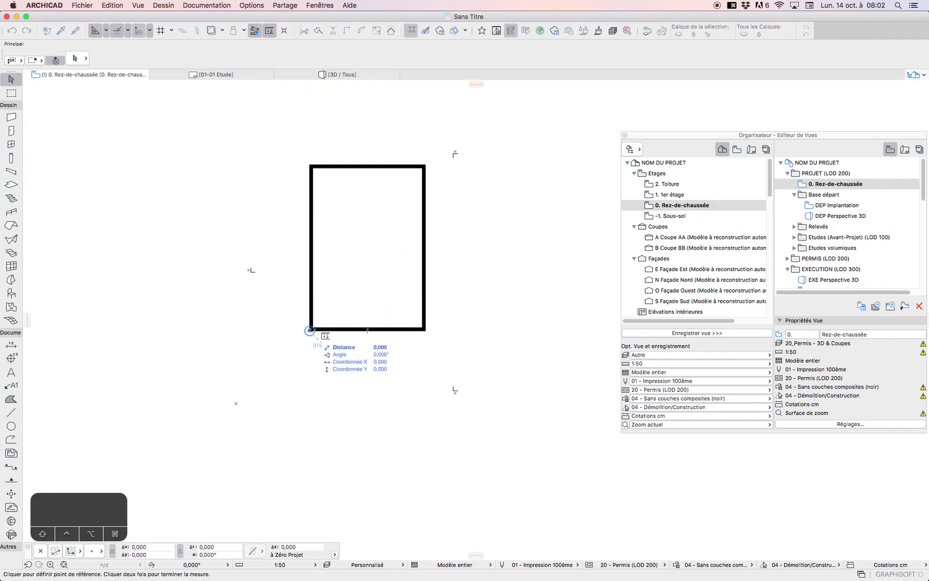
left_click(309, 329)
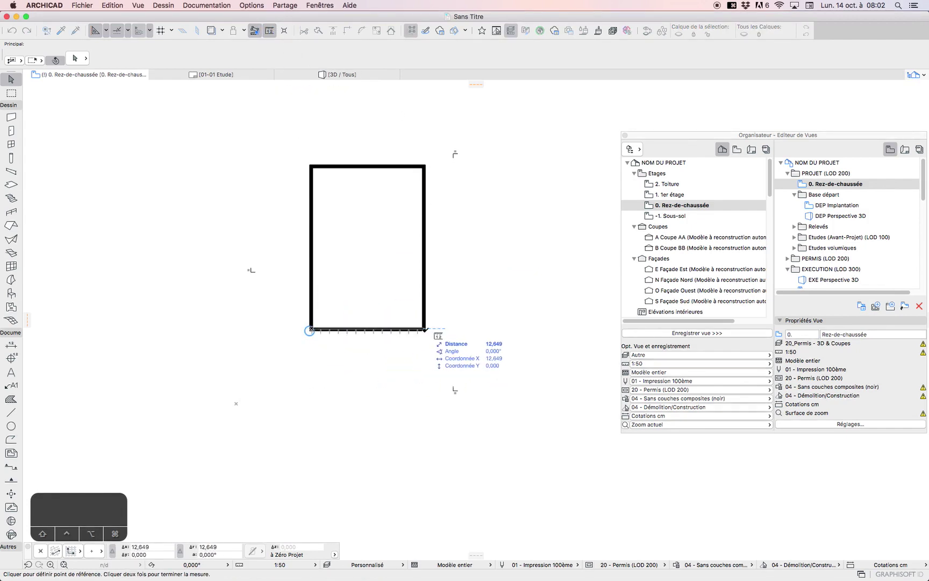
key("Escape")
key("Escape")
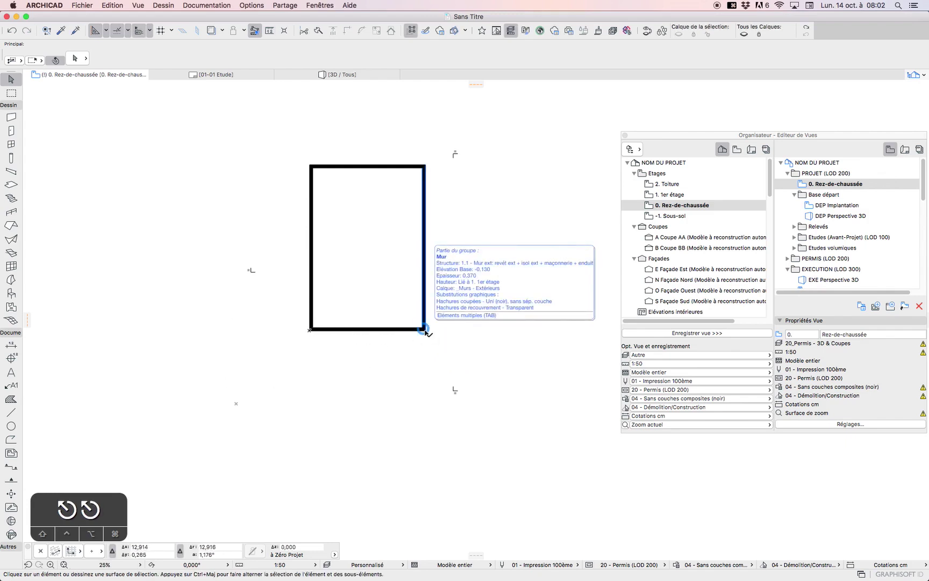
left_click(159, 547)
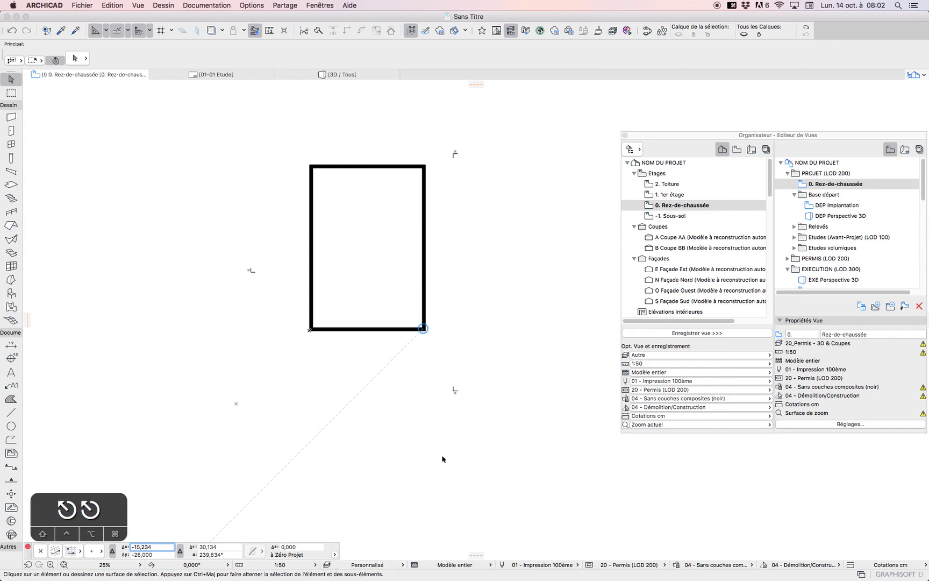
Display the Zone de contrôle palette beside the coordinates palette
left_click(309, 5)
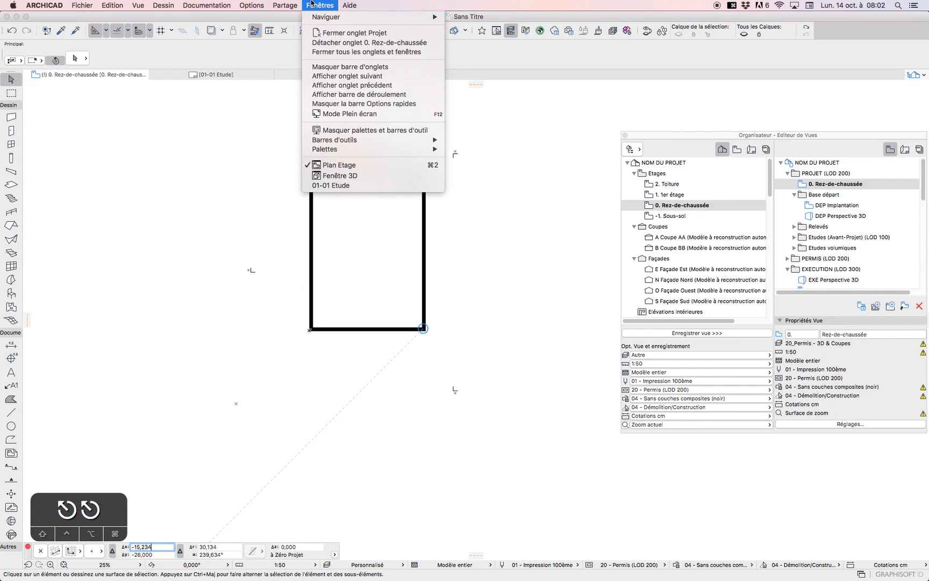
mouse_move(376, 149)
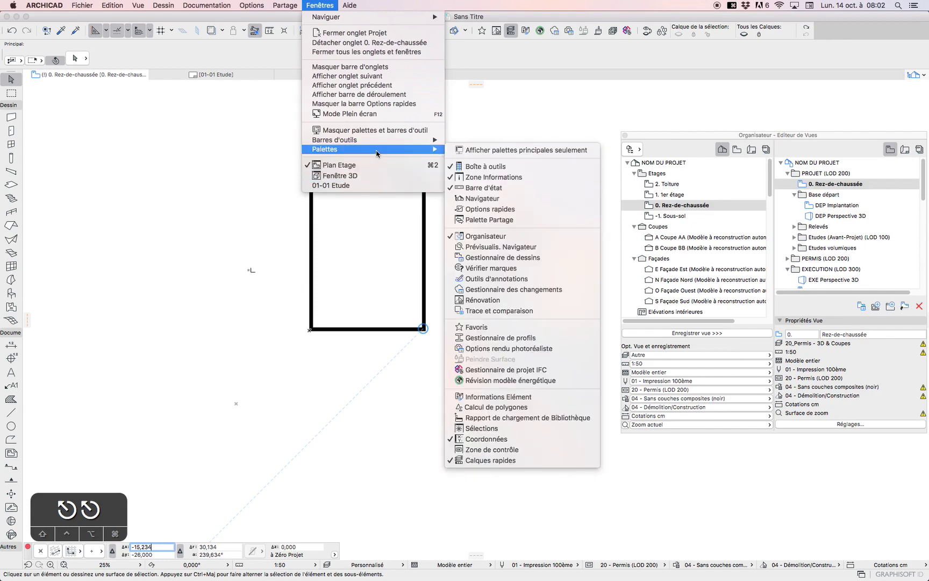
left_click(507, 448)
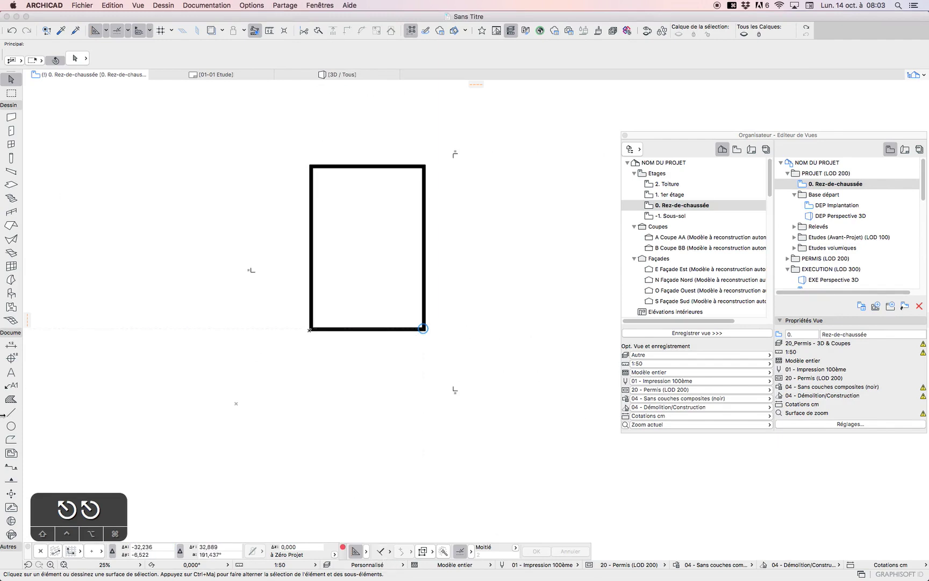
Draw a single straight horizontal wall across the middle of the rectangle, trying the parallel constraint while placing it
left_click(11, 117)
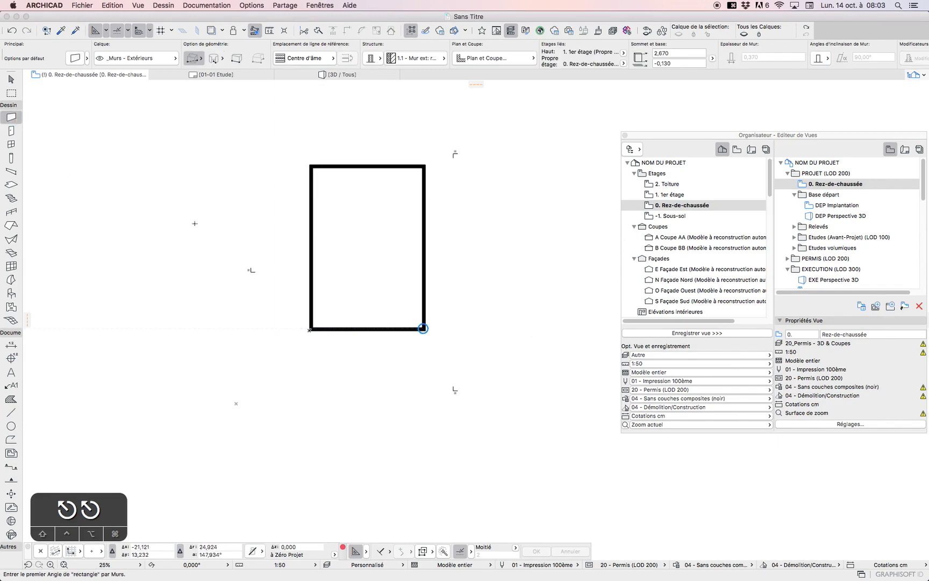
left_click(194, 59)
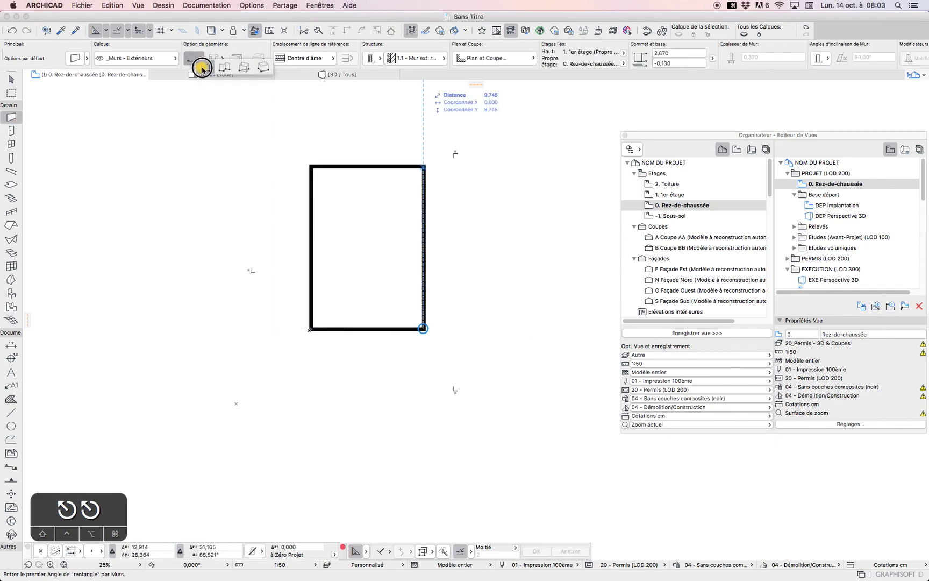
left_click(201, 66)
left_click(311, 245)
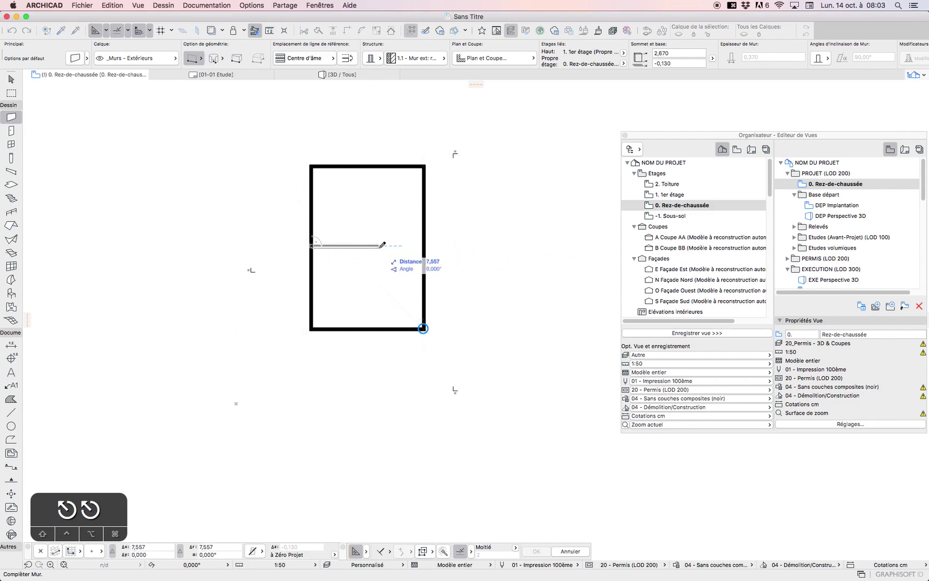
left_click(384, 552)
left_click(386, 552)
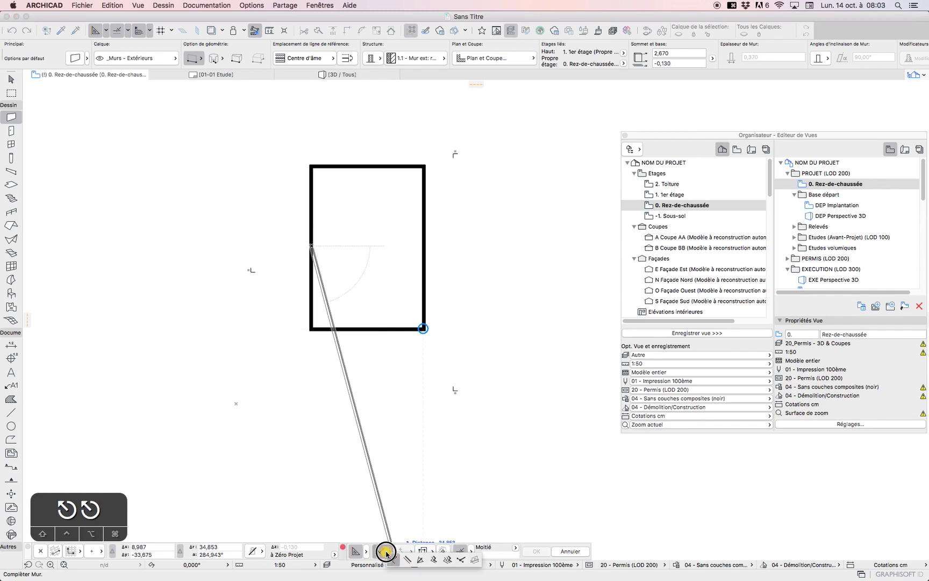
left_click(407, 559)
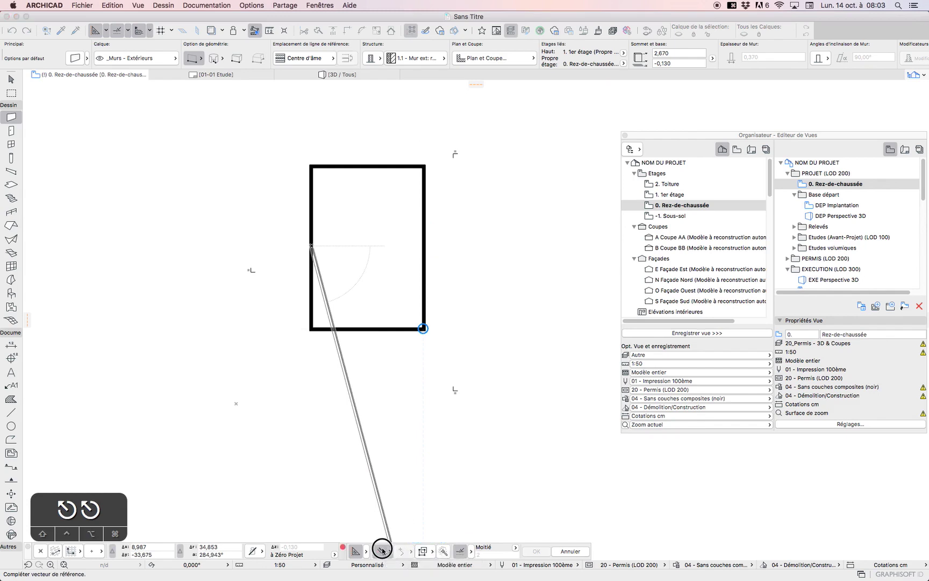
mouse_move(382, 549)
left_mouse_down()
mouse_move(436, 554)
mouse_move(389, 559)
left_mouse_up()
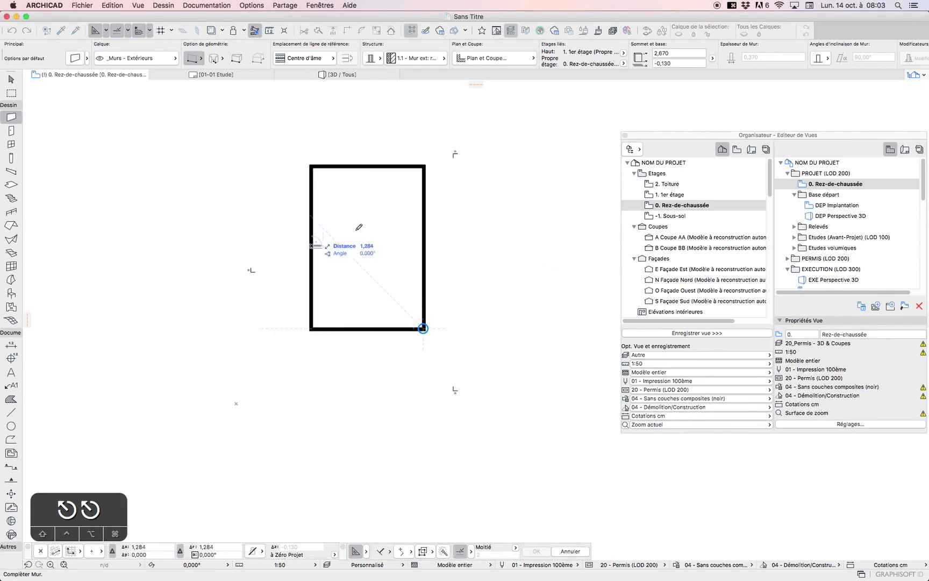
left_click(424, 246)
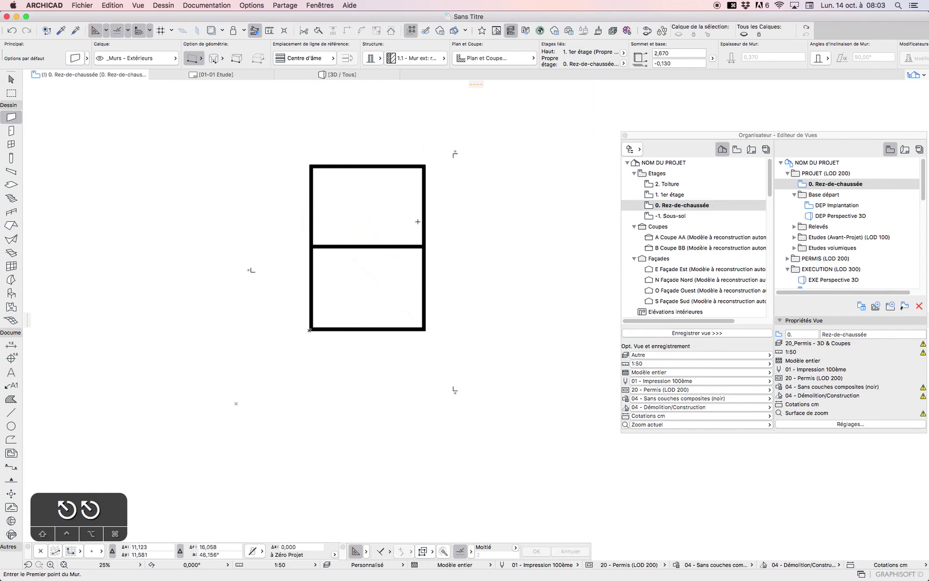
Set the special snap points to Divisions with 3 divisions
scroll(418, 221, "up", 2)
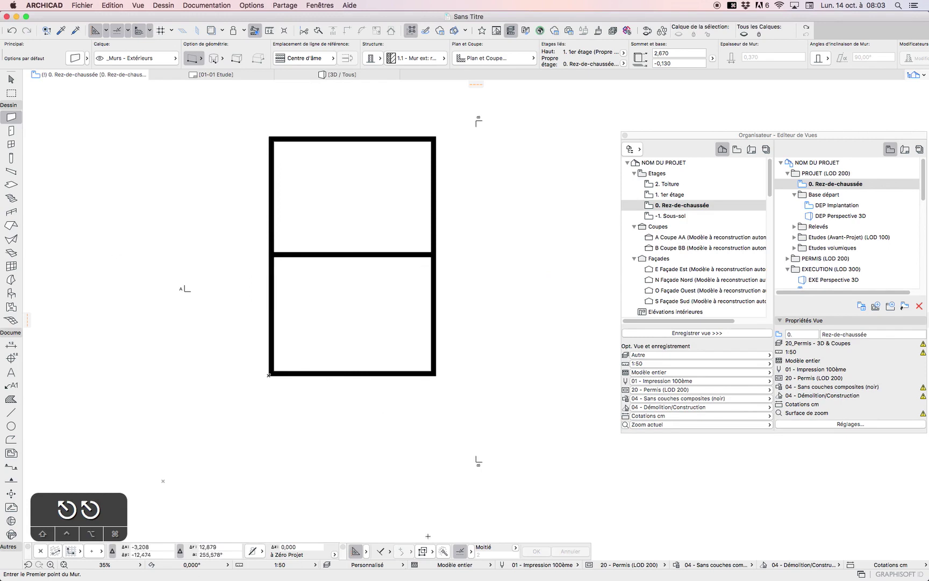
left_click(494, 547)
left_click(514, 549)
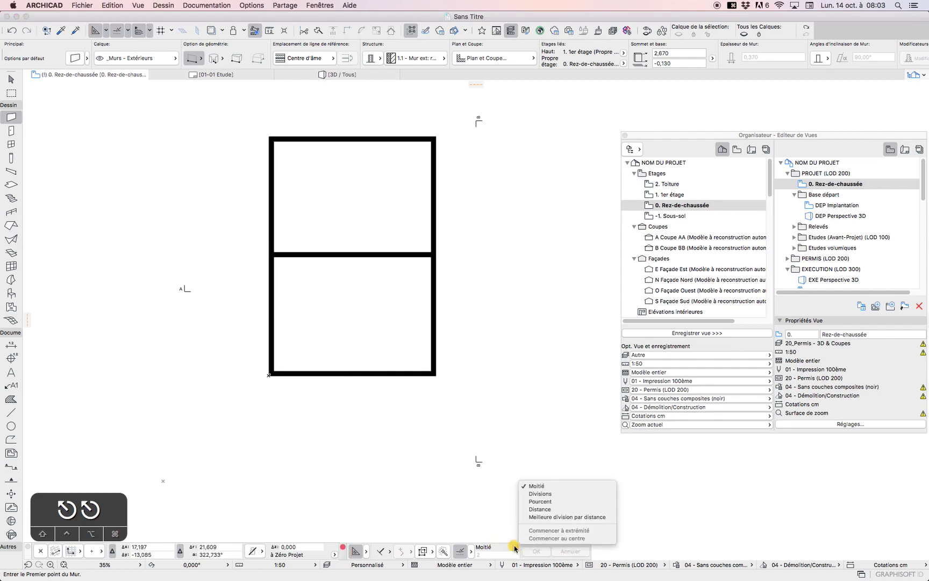
left_click(547, 493)
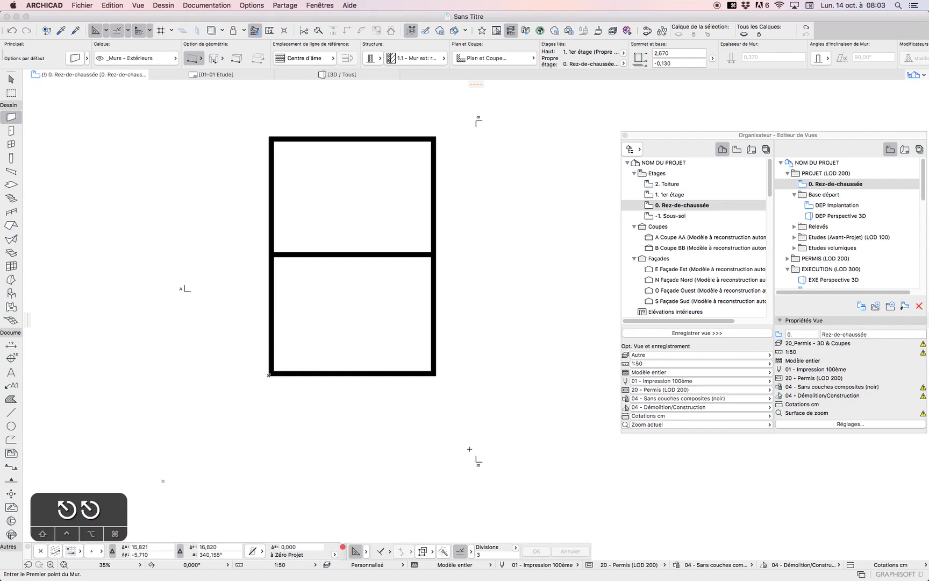
Change the special snap points to 4 divisions
left_click(515, 547)
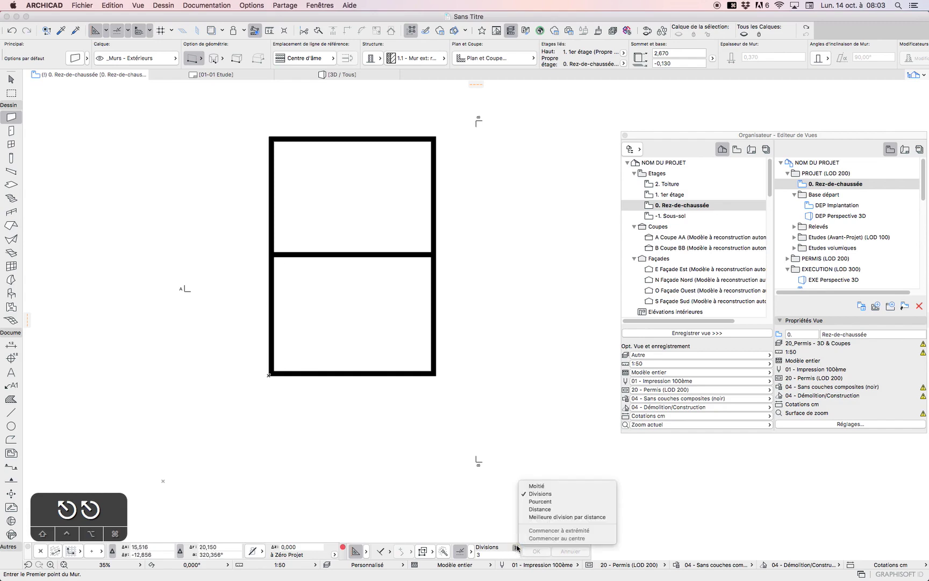
left_click(488, 556)
left_click(488, 556)
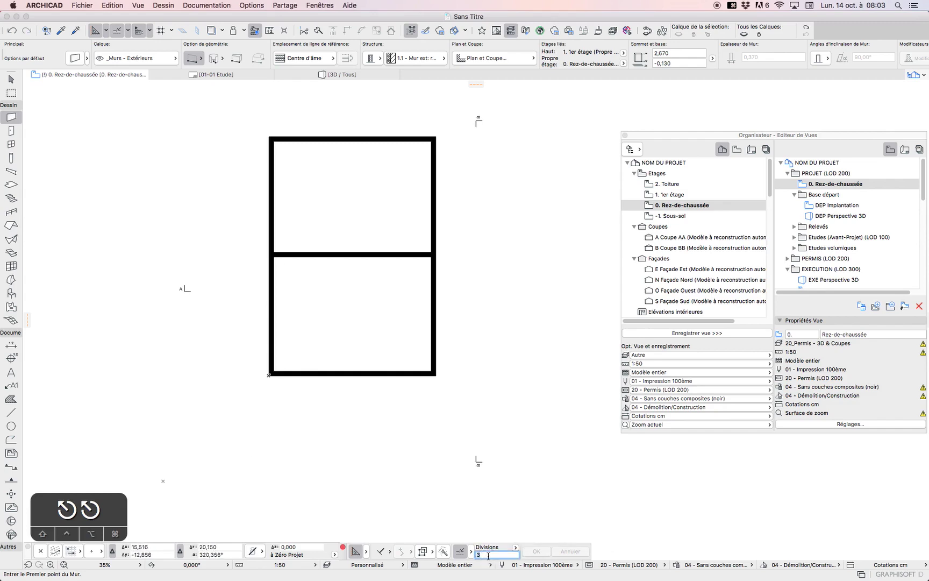
type("4")
key("Return")
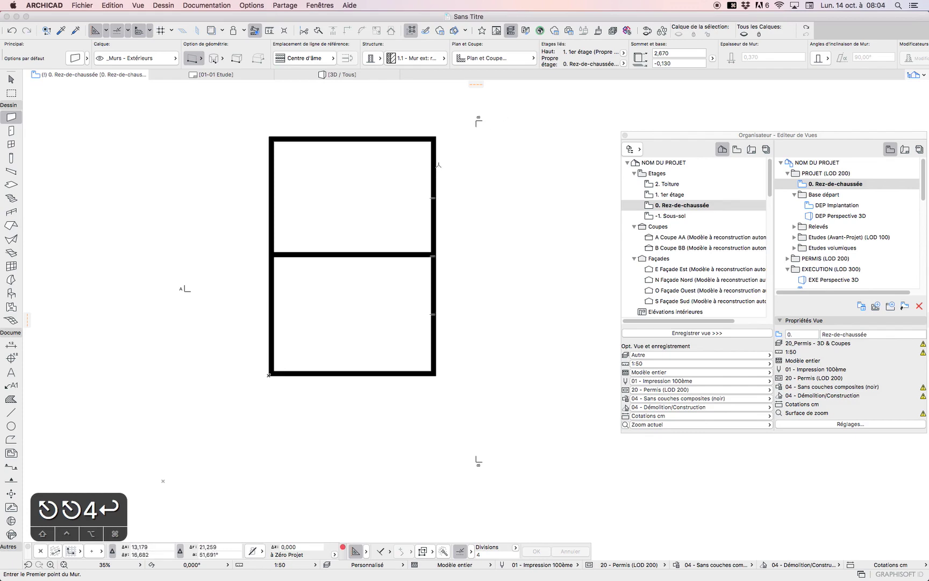
Draw a horizontal wall across the rectangle at its upper quarter point, and a vertical wall from the middle wall's right quarter point to the bottom wall
left_click(433, 198)
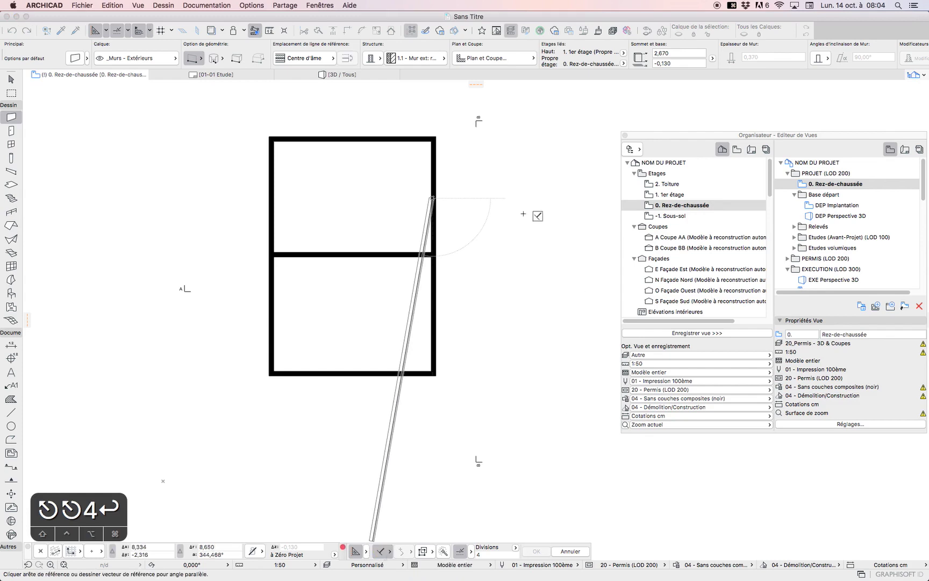
left_click(277, 197)
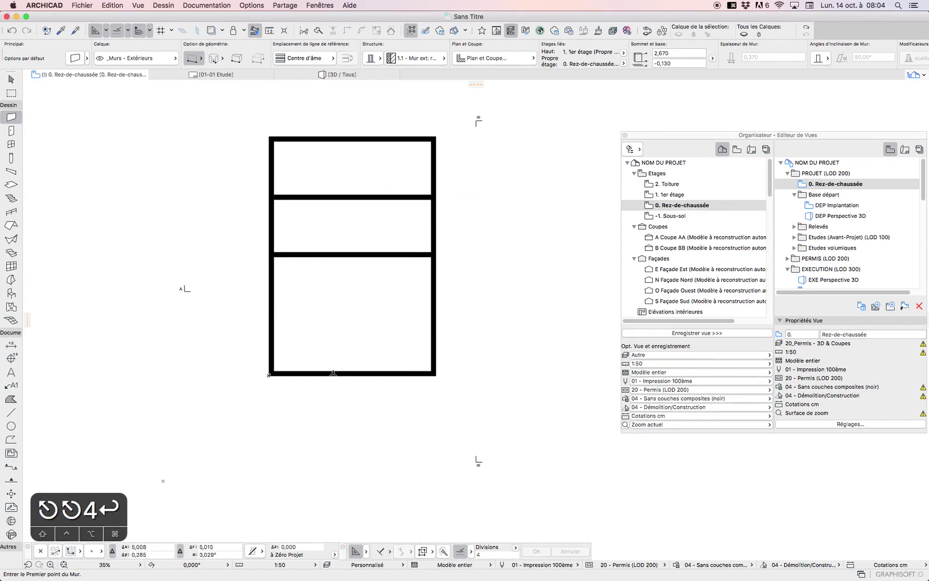
left_click(392, 255)
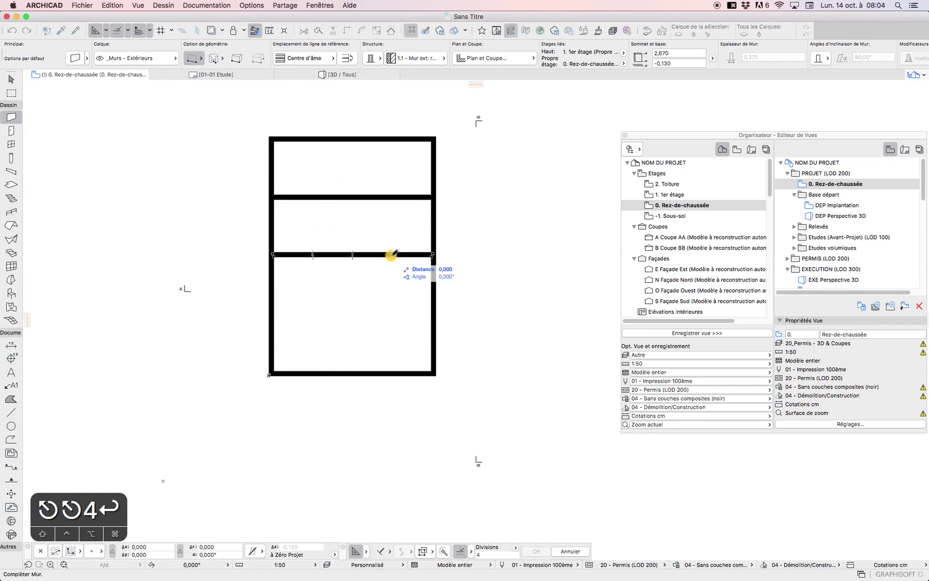
left_click(393, 371)
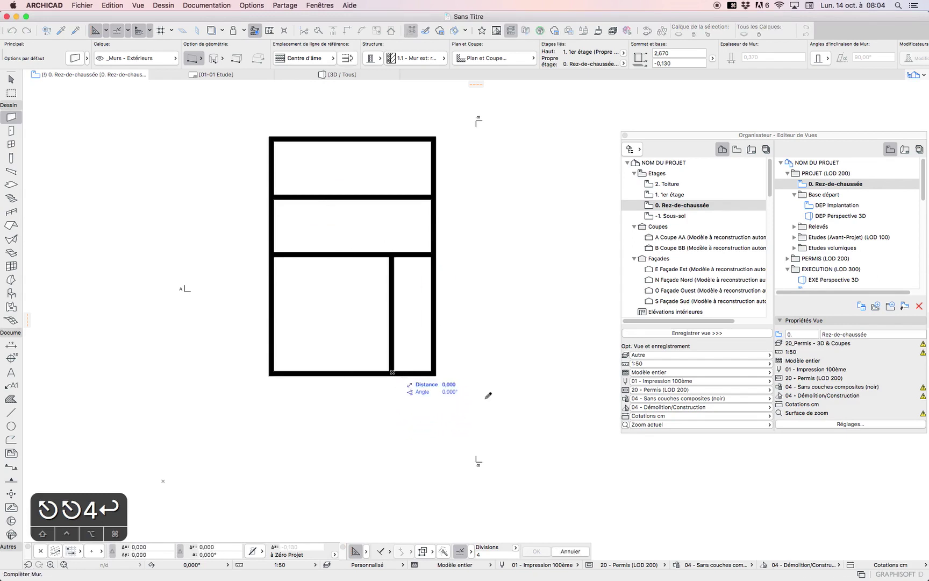
key("Escape")
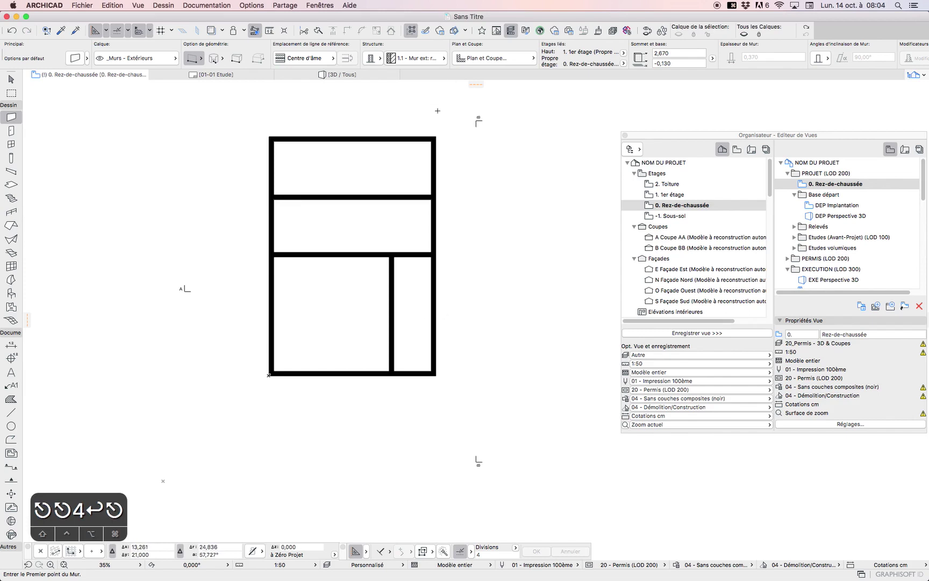
Switch the special snap points to Moitié
scroll(435, 111, "up", 3)
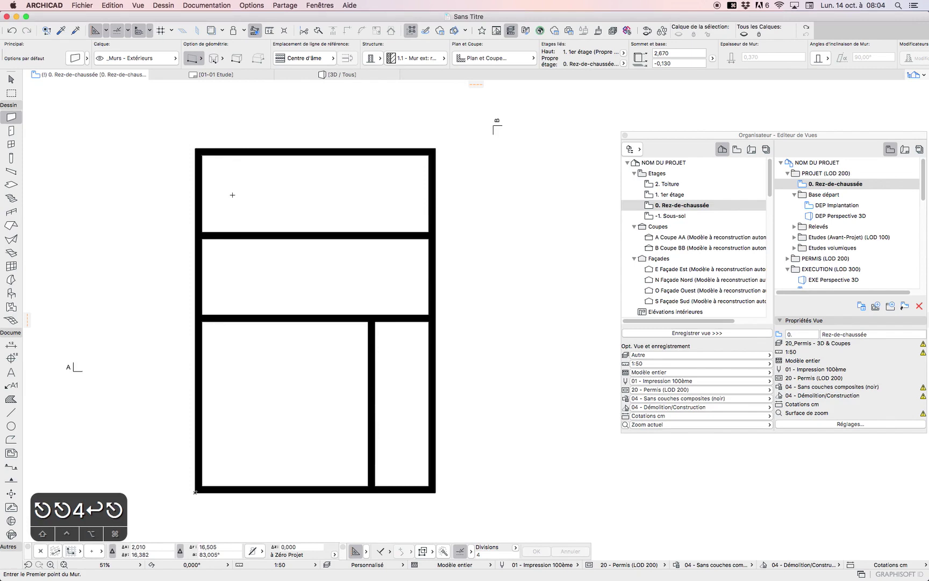
scroll(233, 194, "down", 3)
left_click(515, 547)
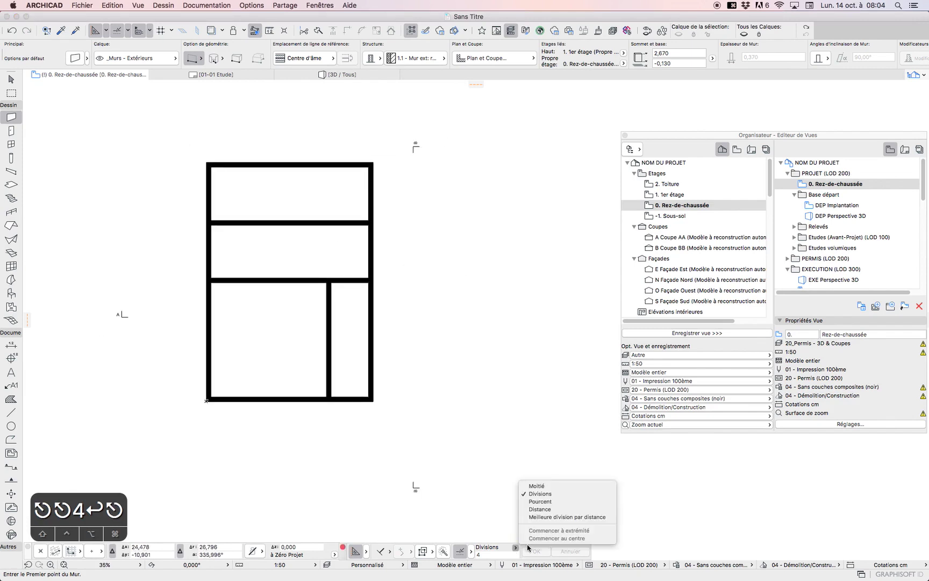
left_click(539, 485)
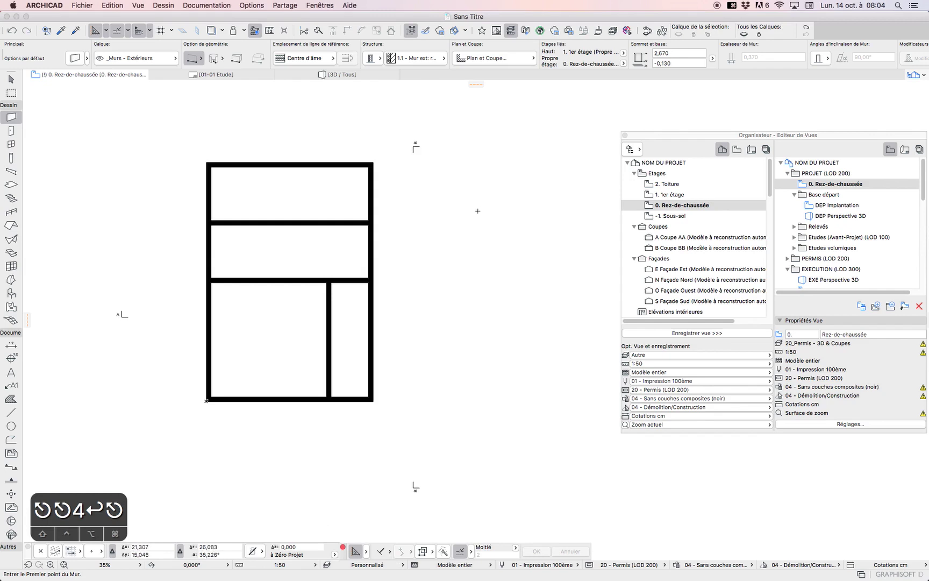
Display the Rénovation palette and place it clear of the Organisateur, above the drawing area
left_click(252, 6)
mouse_move(317, 5)
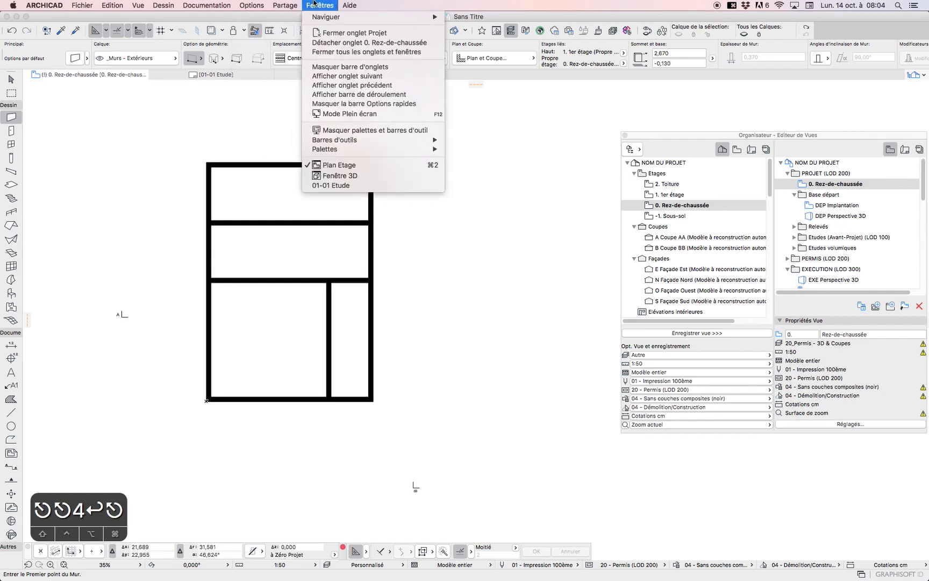
mouse_move(352, 152)
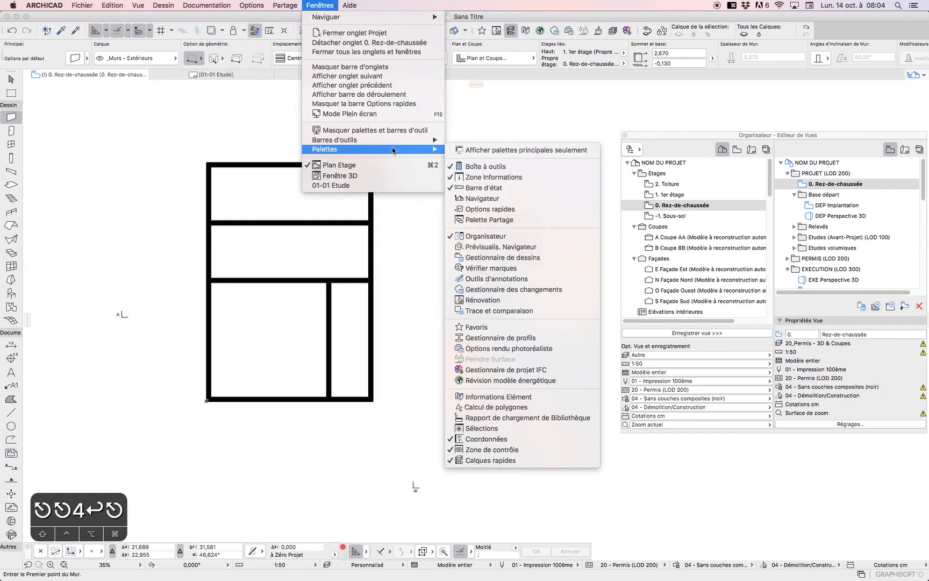
left_click(482, 300)
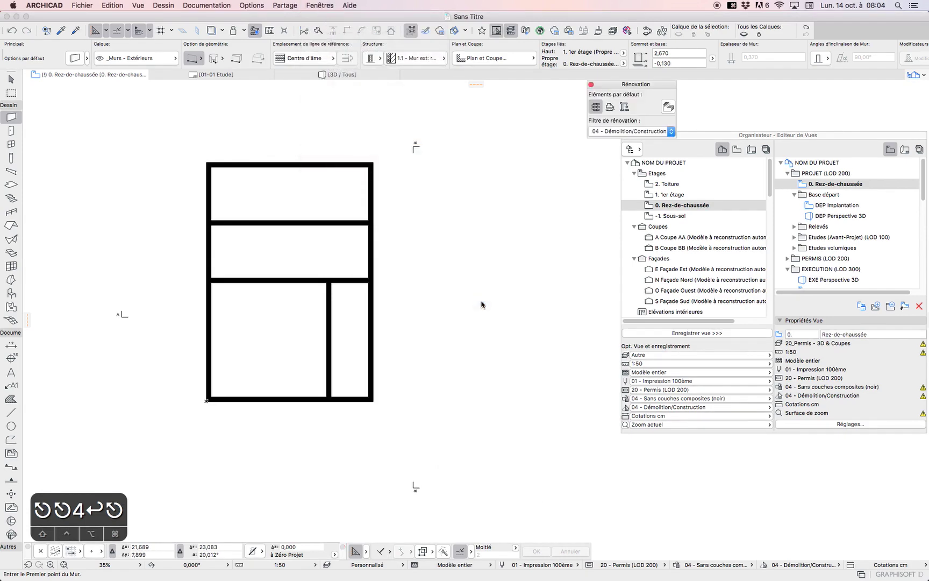
left_click_drag(640, 84, 523, 85)
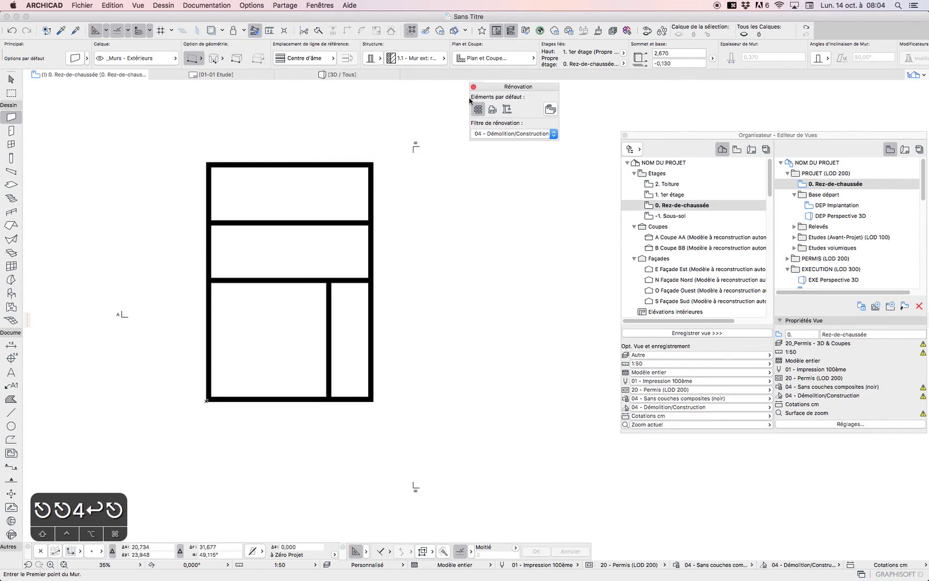
Switch to the selection arrow, set the renovation filter to 01 - Existant and review the other available filters
left_click(11, 79)
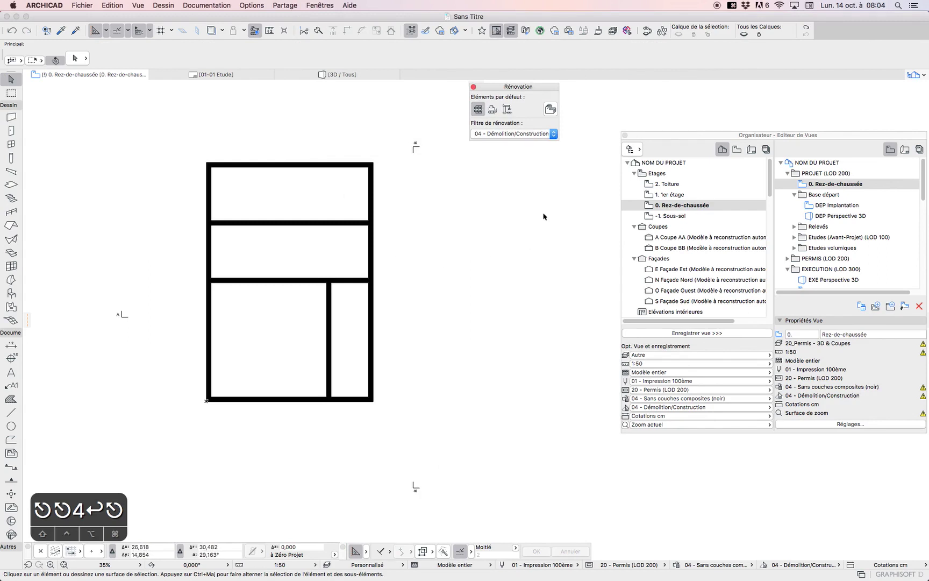
left_click(525, 133)
left_click(514, 110)
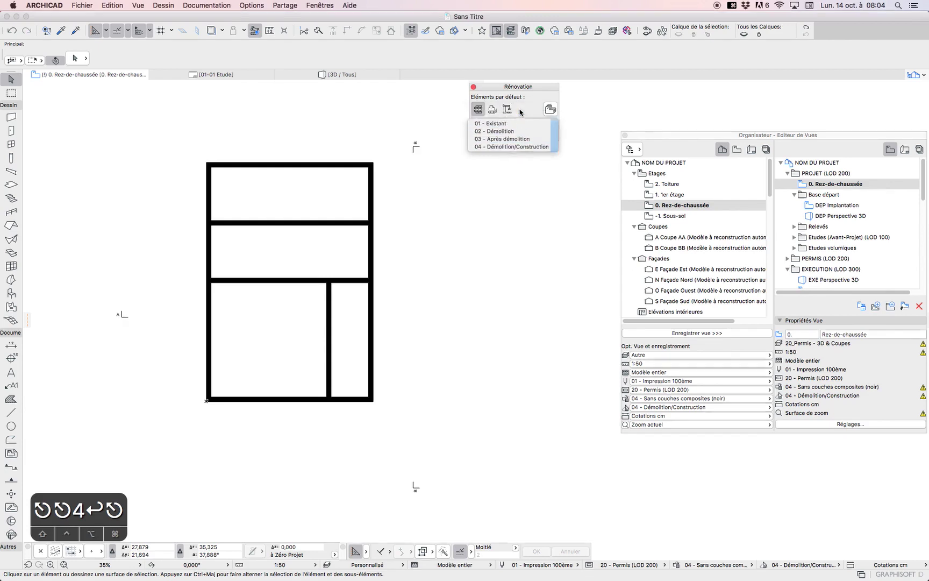
left_click(510, 135)
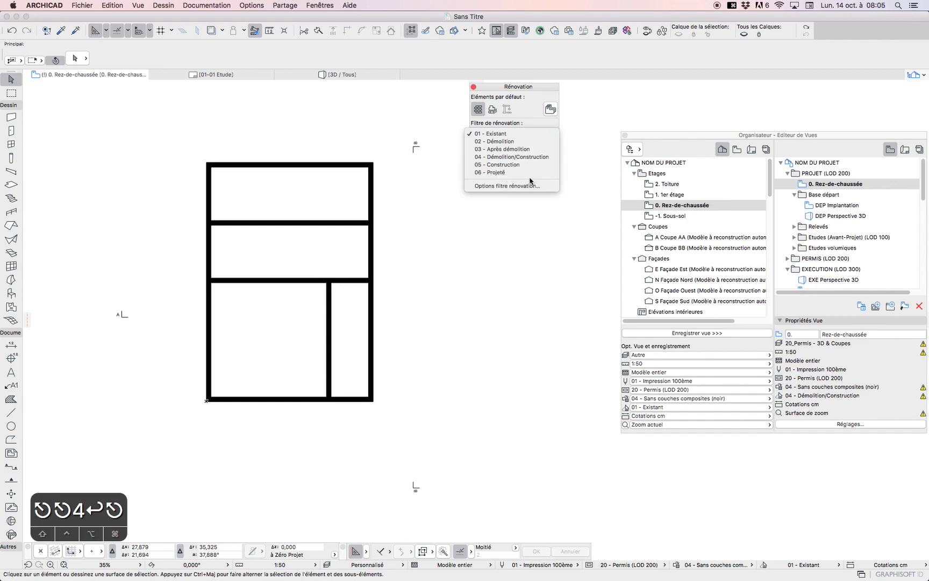
left_click(531, 89)
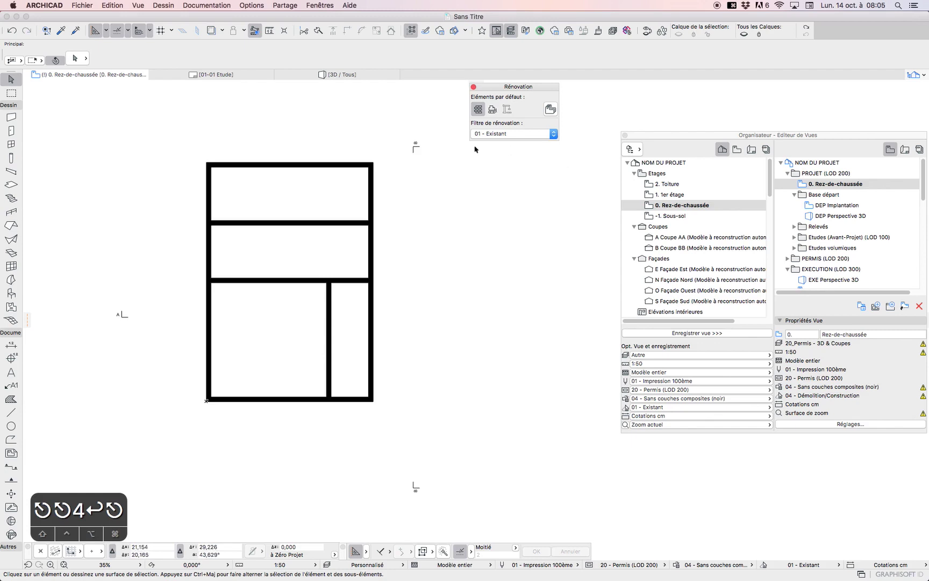
left_click(496, 134)
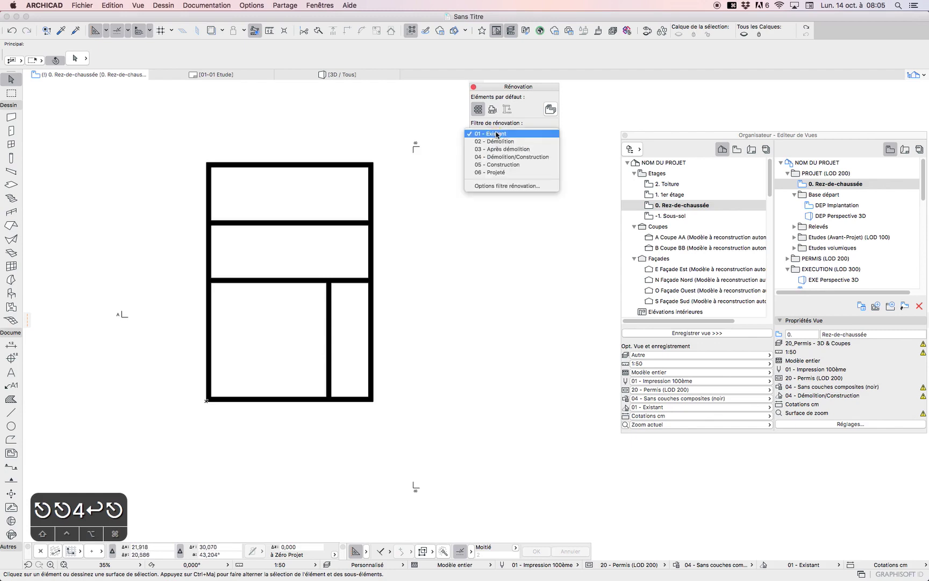
left_click(253, 170)
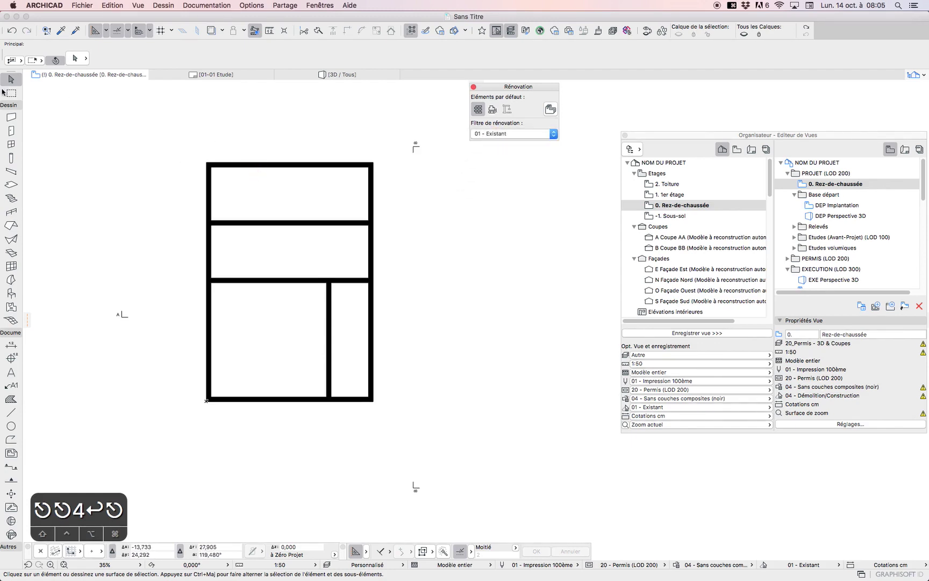
Mark the middle horizontal wall and the vertical wall as new construction, and the upper horizontal wall as demolished
left_click(203, 150)
left_click(383, 418)
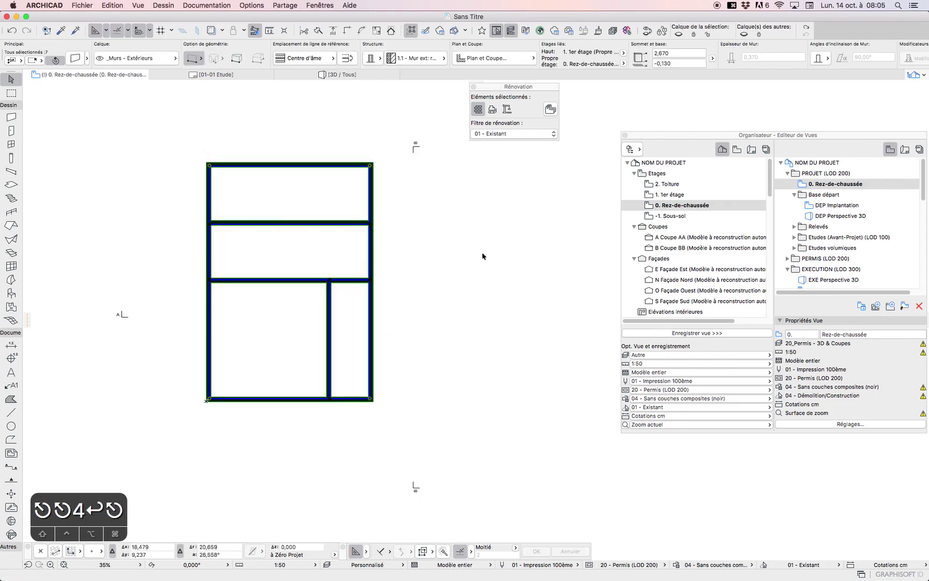
left_click(266, 196)
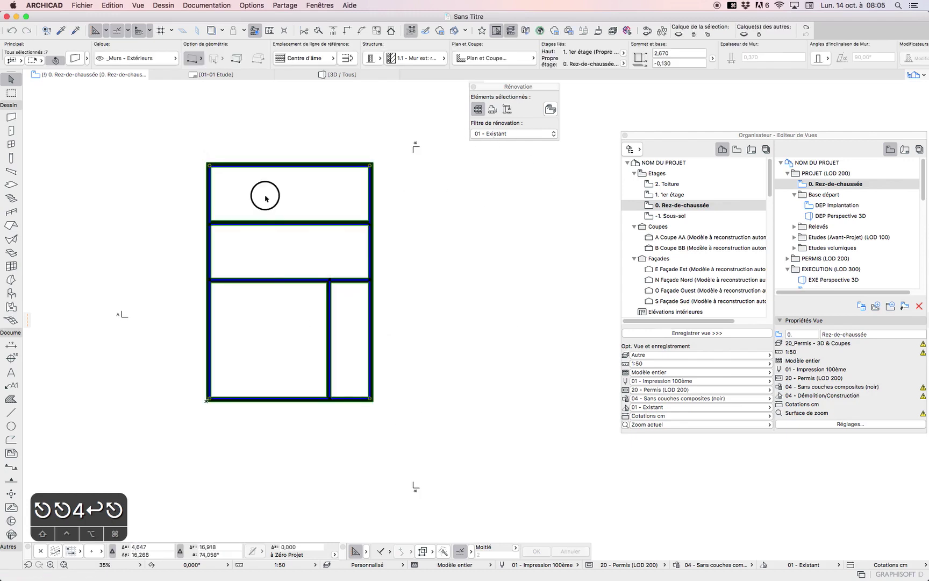
left_click(277, 262)
left_click(336, 327)
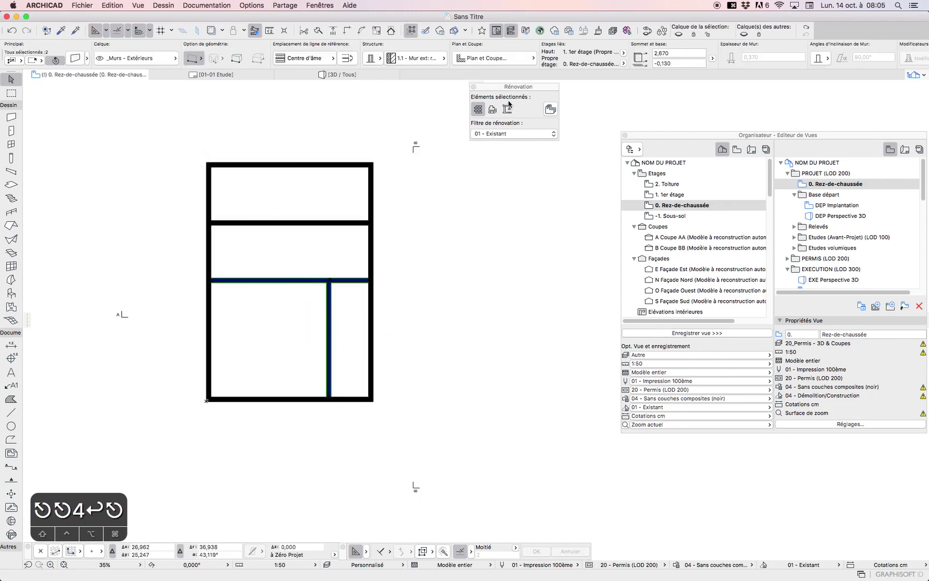
key("Delete")
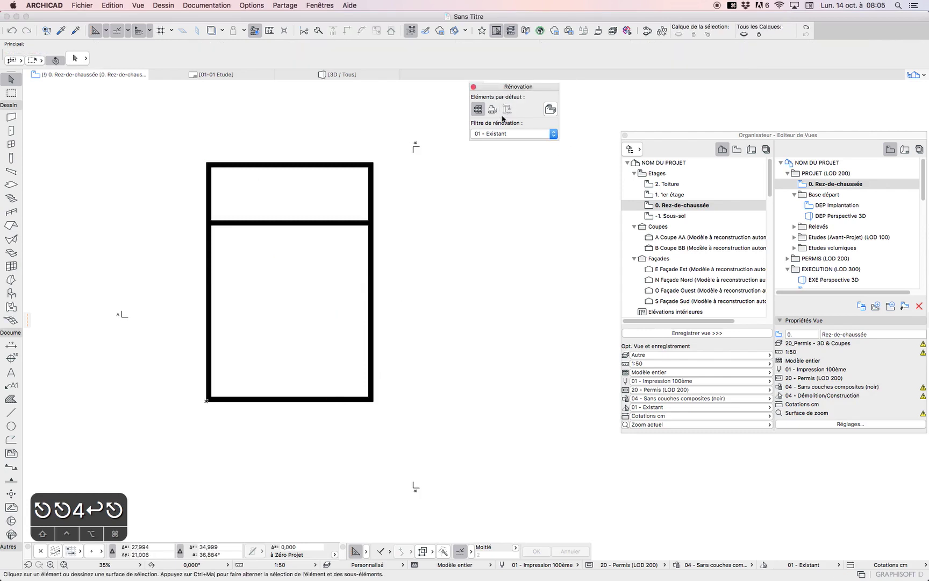
left_click(293, 226)
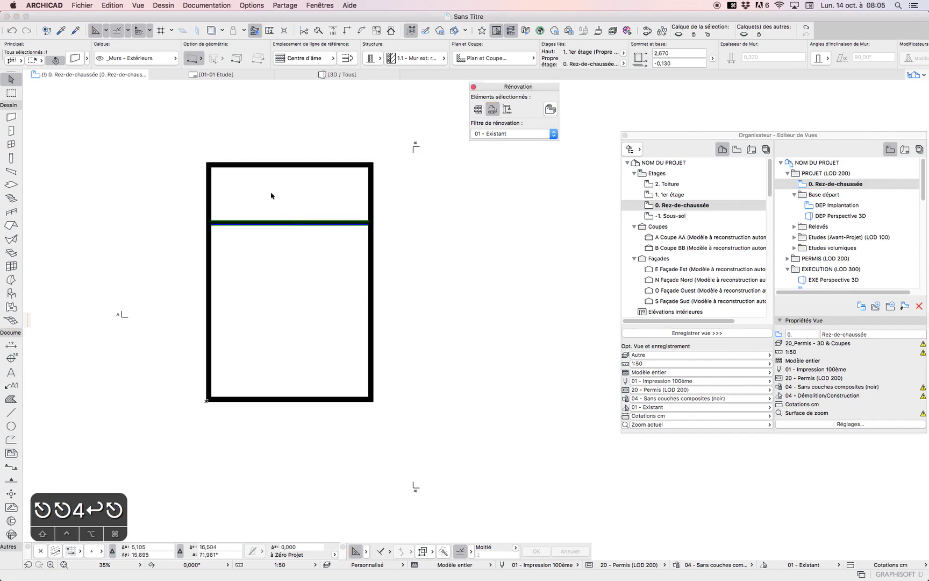
left_click(299, 177)
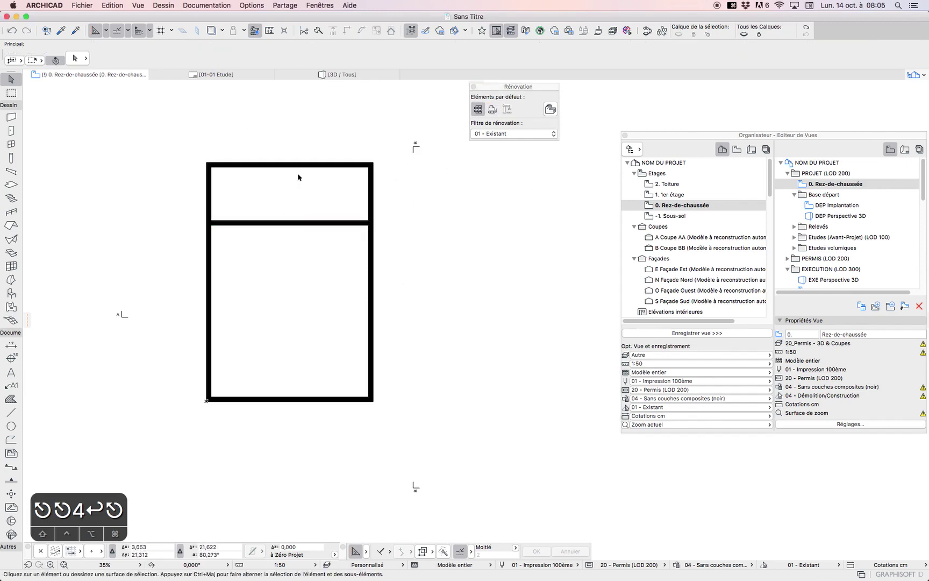
Set the renovation filter to 04 - Démolition/Construction and the graphic override to Pas de substitutions
left_click(522, 133)
left_click(519, 156)
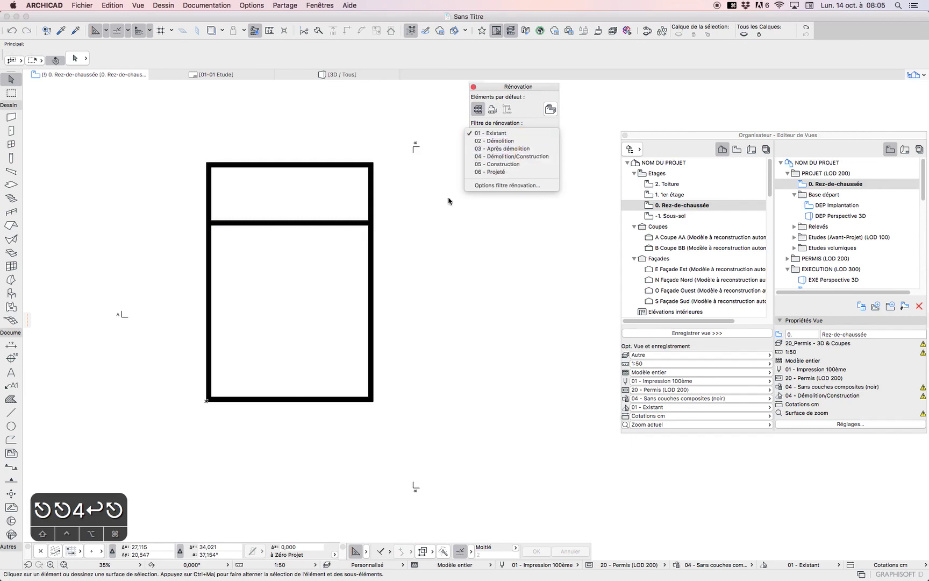
scroll(244, 231, "up", 3)
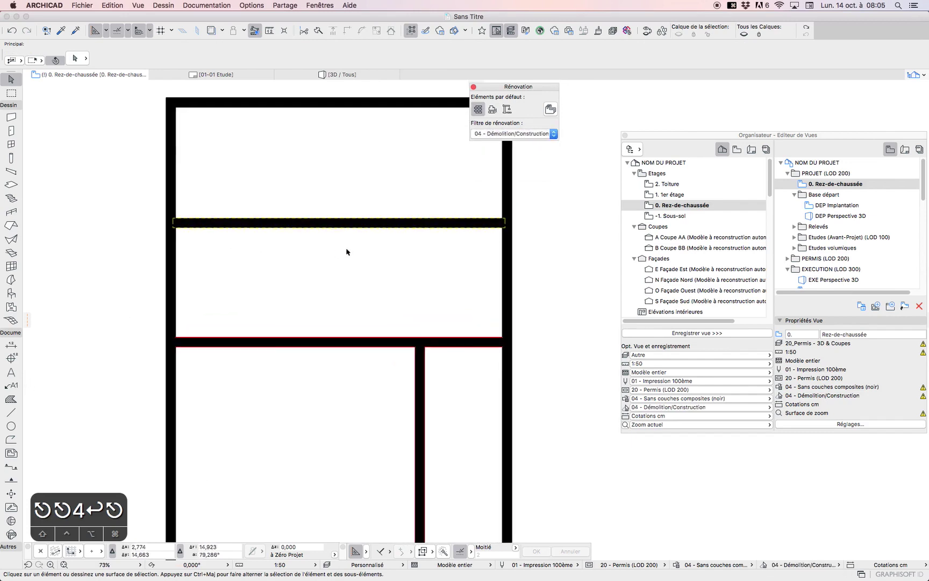
left_click(681, 398)
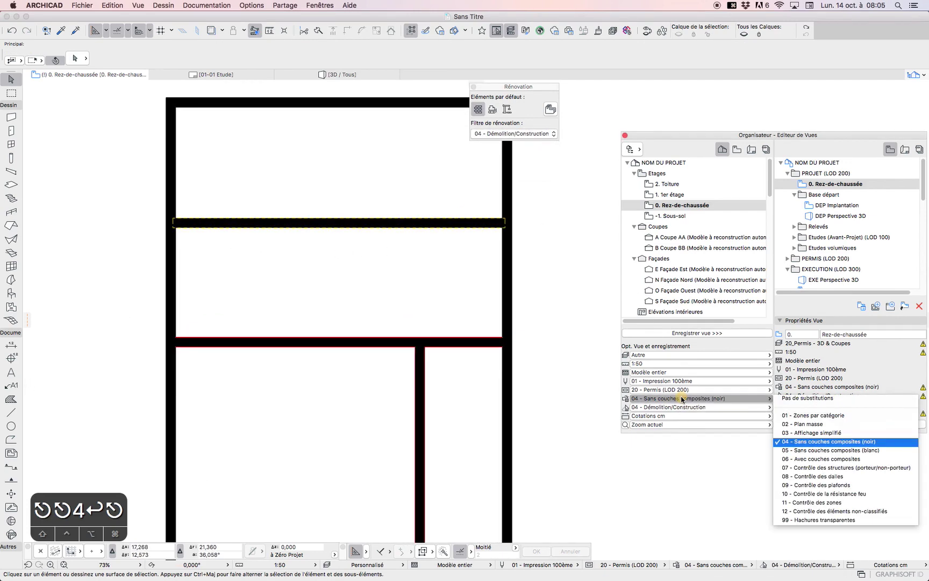
left_click(801, 398)
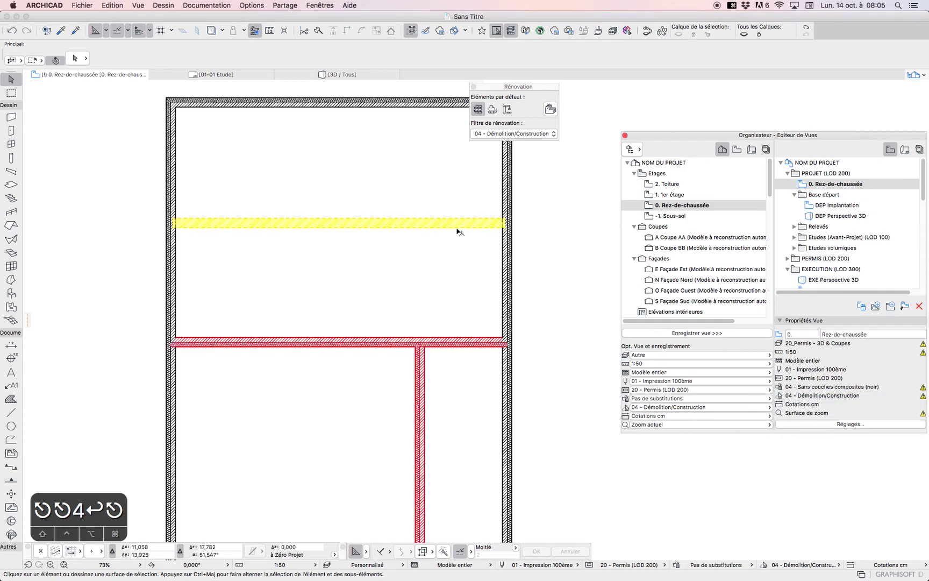
scroll(256, 226, "down", 3)
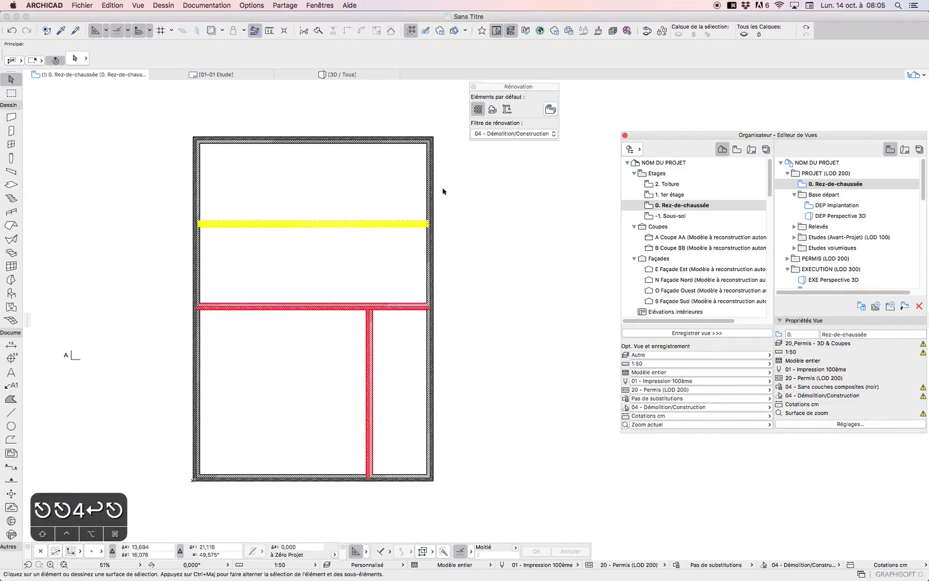
left_click_drag(401, 345, 284, 198)
left_click(285, 198)
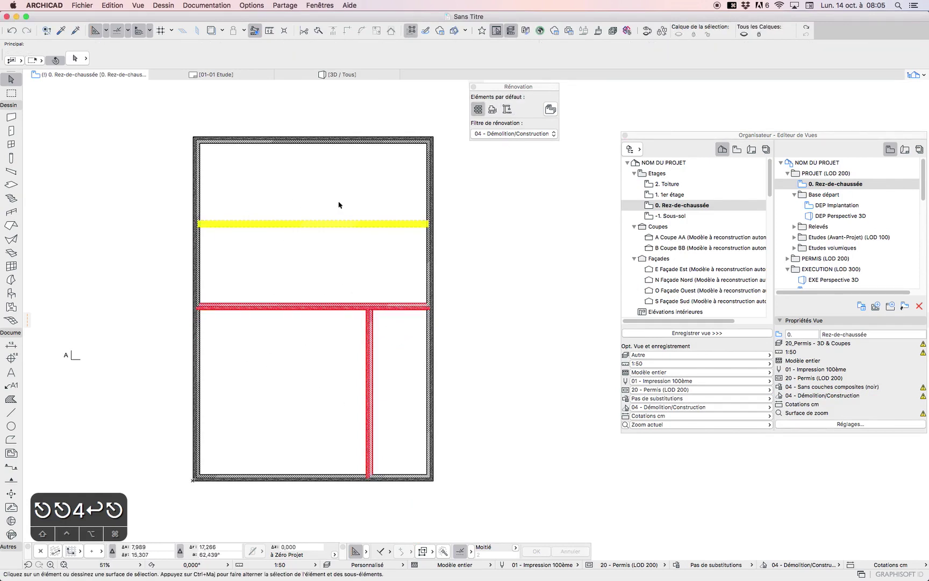
left_click(517, 135)
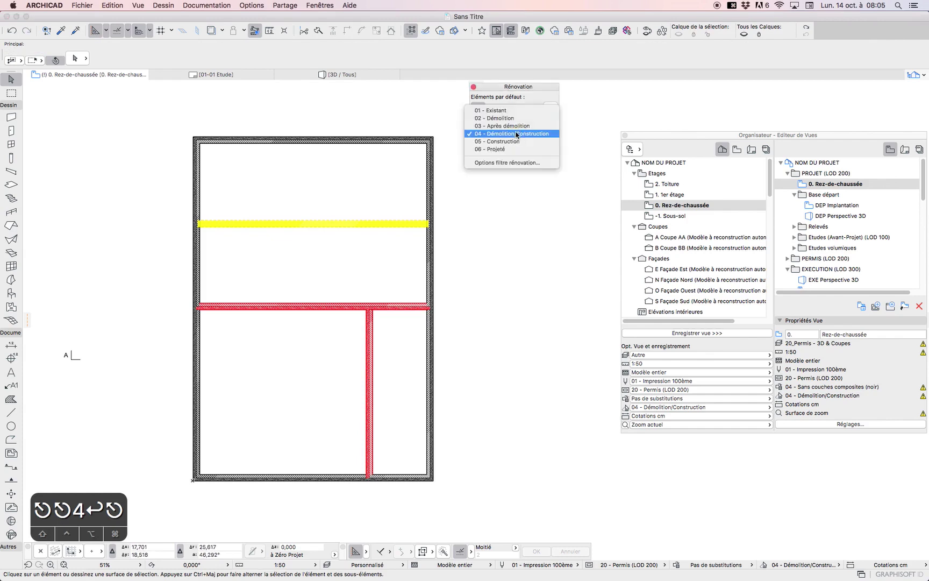
left_click(306, 241)
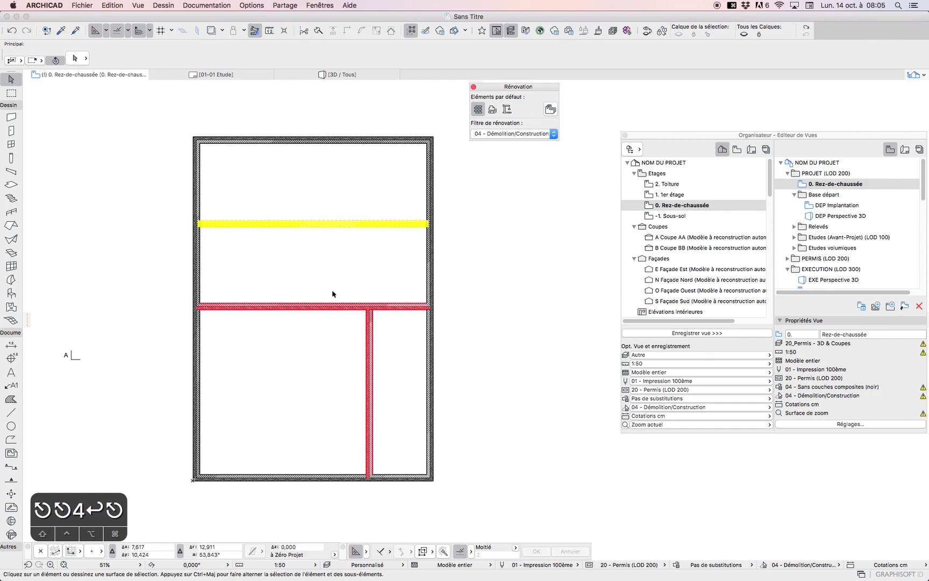
Apply the 05 - Construction renovation filter to view the plan, and switch it to 06 - Projeté
left_click(503, 135)
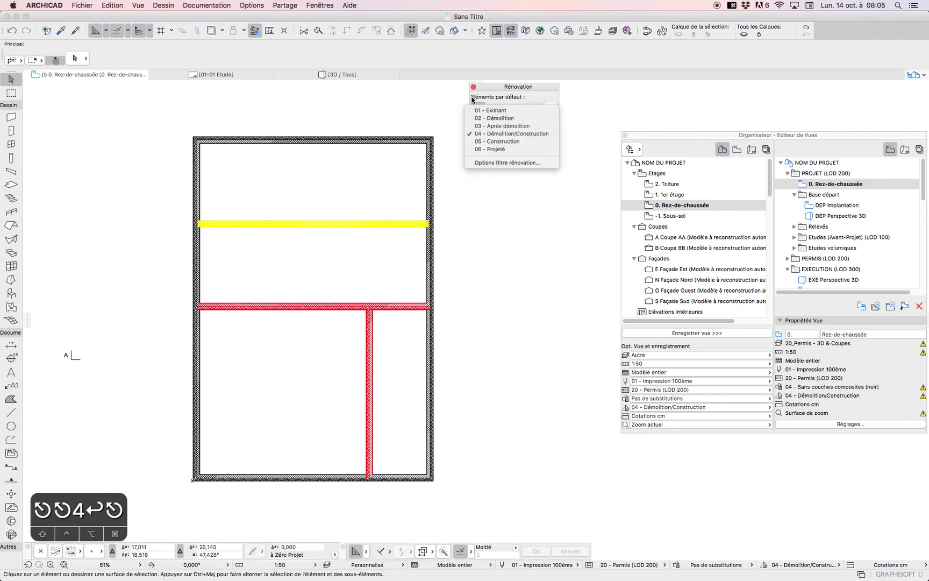
left_click(502, 89)
left_click(500, 134)
left_click(496, 141)
left_click(500, 133)
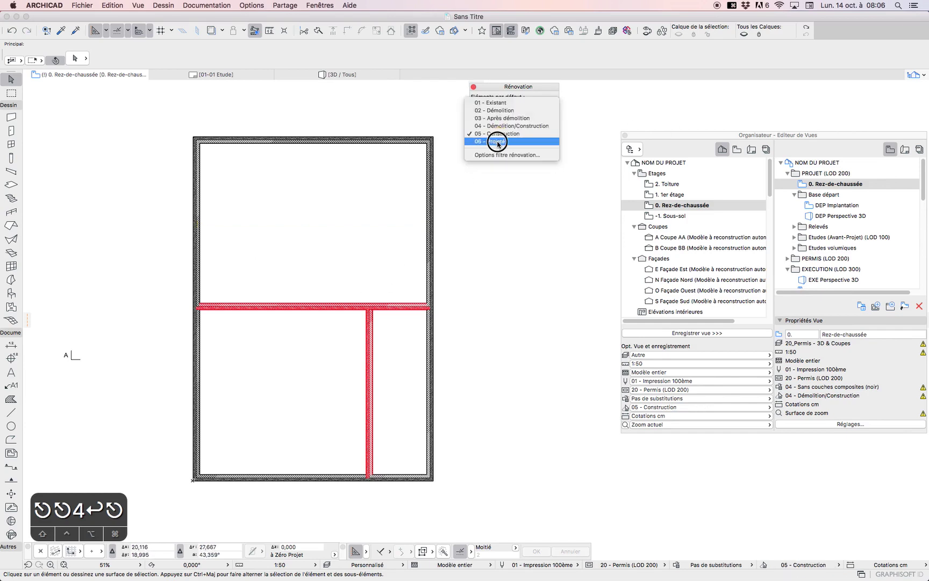
left_click(496, 141)
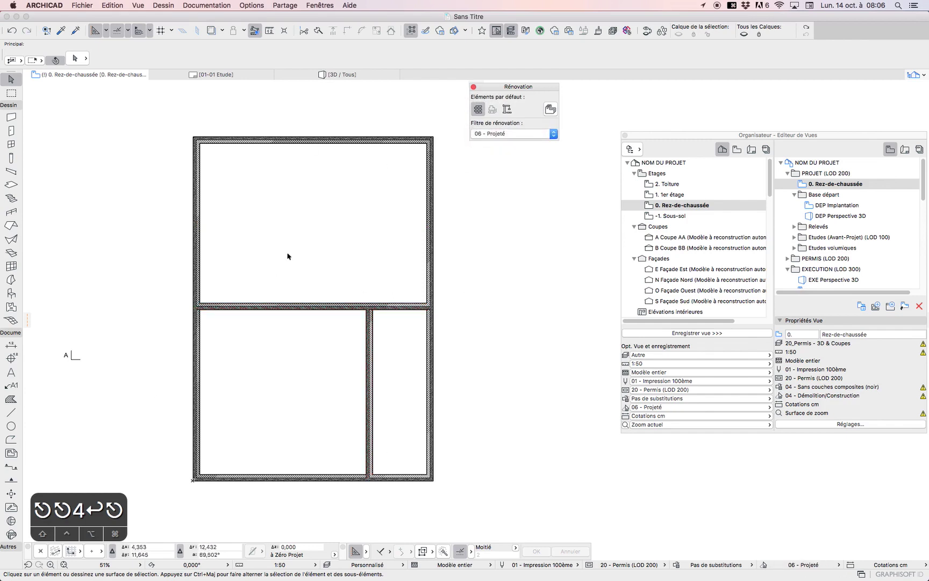
Review the settings of the 04 - Démolition/Construction and 06 - Projeté filters in the renovation filter options, leaving without changes
left_click(510, 133)
left_click(508, 145)
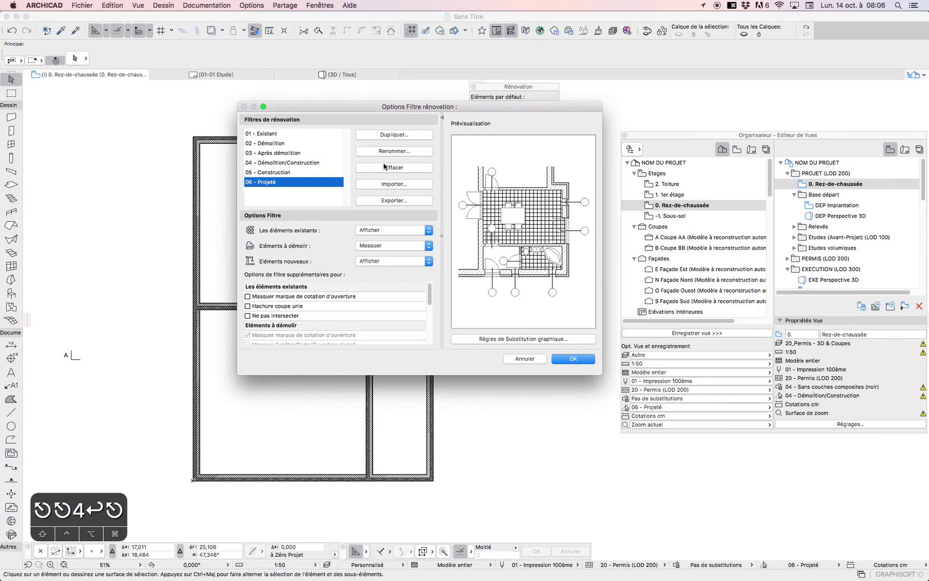
left_click(310, 162)
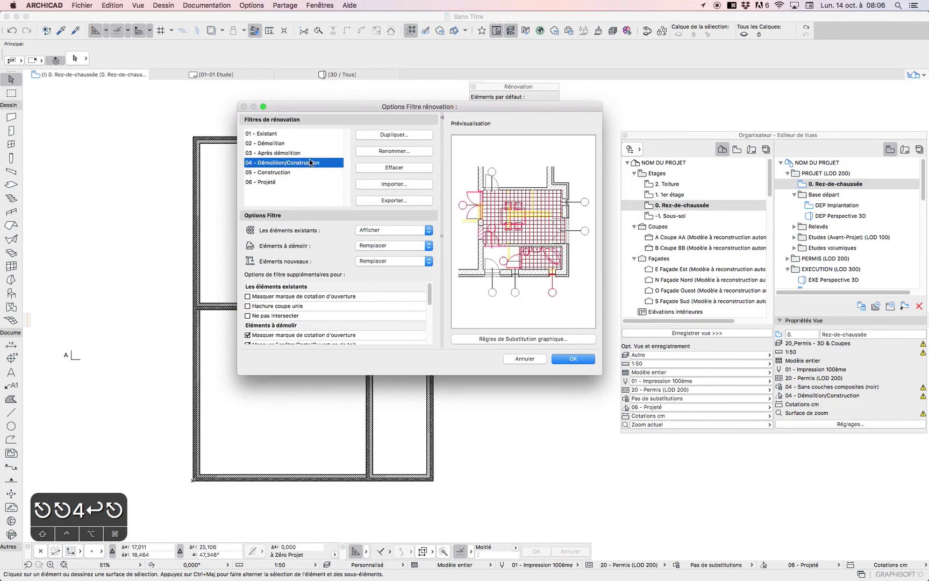
left_click(290, 182)
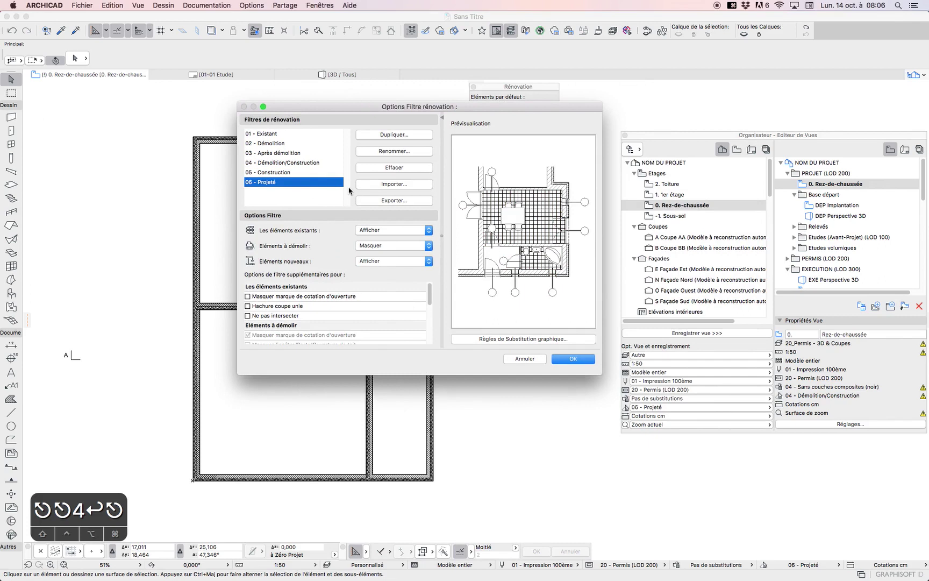
left_click(537, 359)
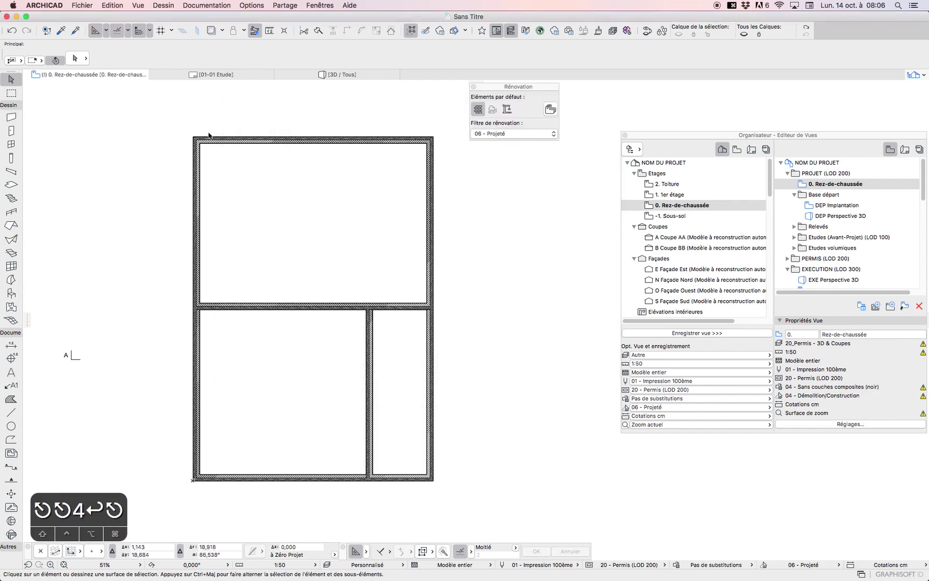
Check the renovation status of the upper interior wall and top exterior wall under filter 01 - Existant, and return to 06 - Projeté
left_click(295, 146)
left_click(321, 195)
left_click(500, 133)
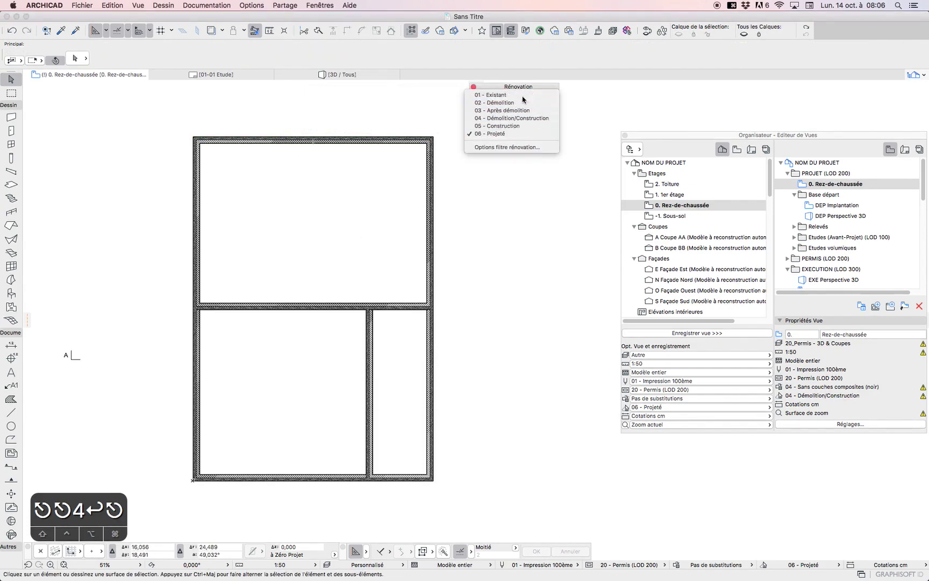
left_click(506, 95)
left_click(309, 224)
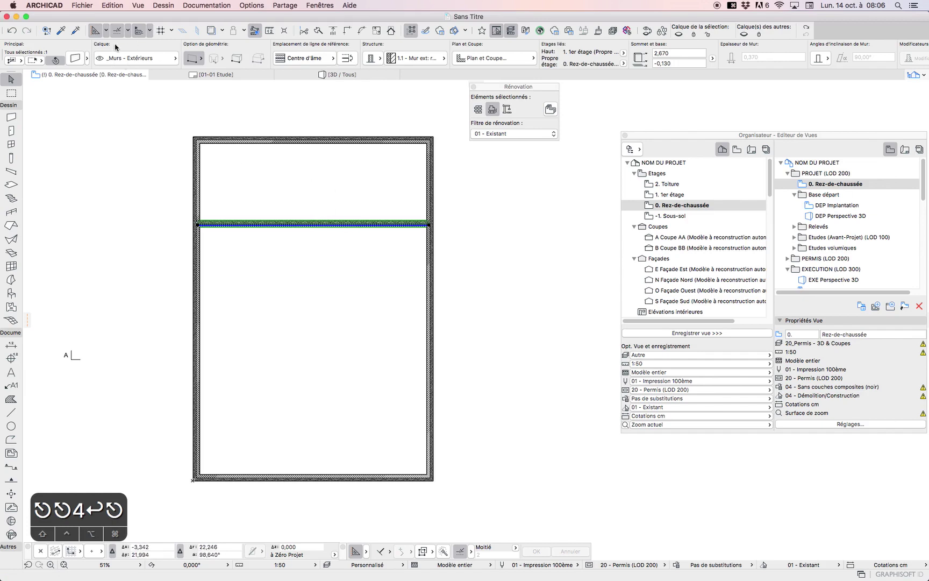
left_click(324, 140)
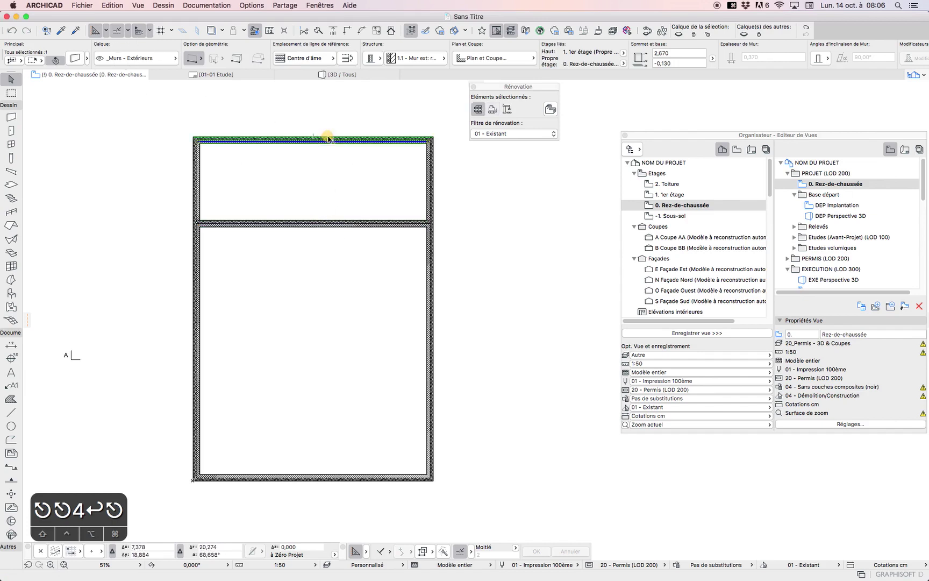
left_click(514, 135)
left_click(499, 171)
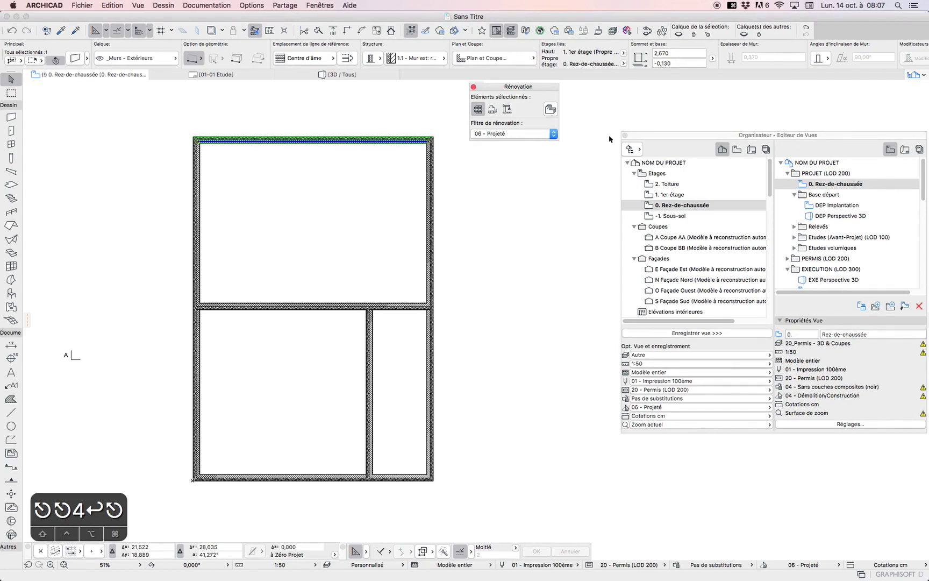
Move the Rénovation palette above the Organisateur, and display the Trace et comparaison palette, widened, just below the Organisateur
left_click_drag(499, 88, 788, 78)
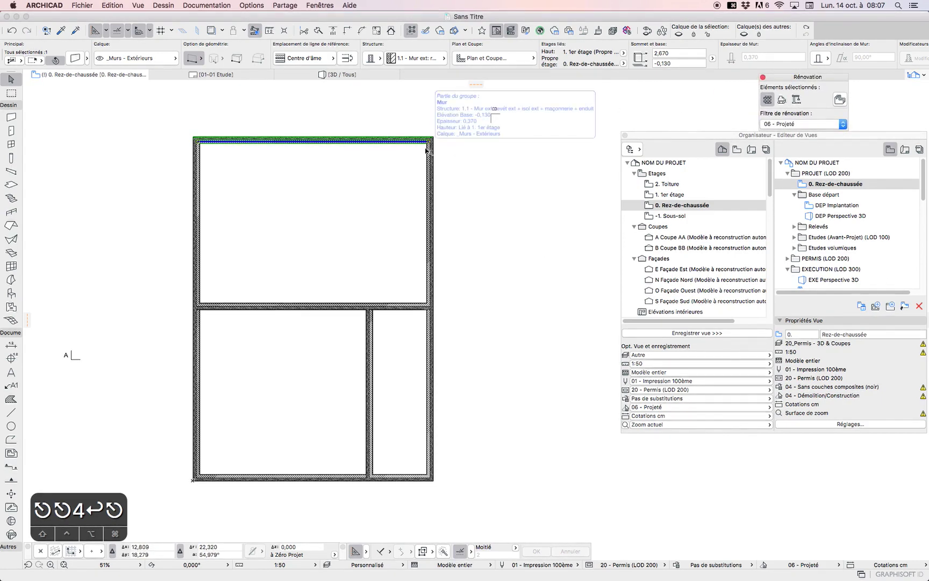
left_click(284, 5)
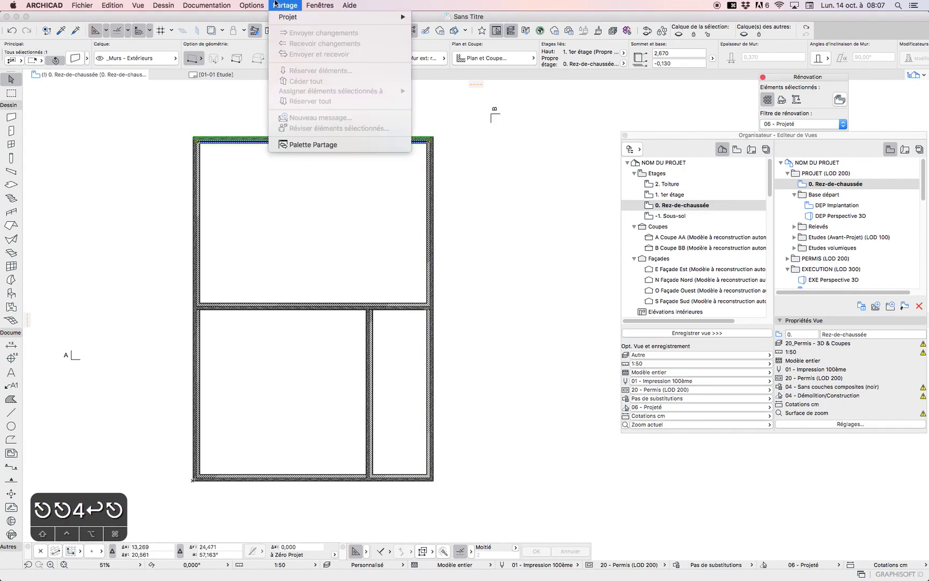
mouse_move(320, 5)
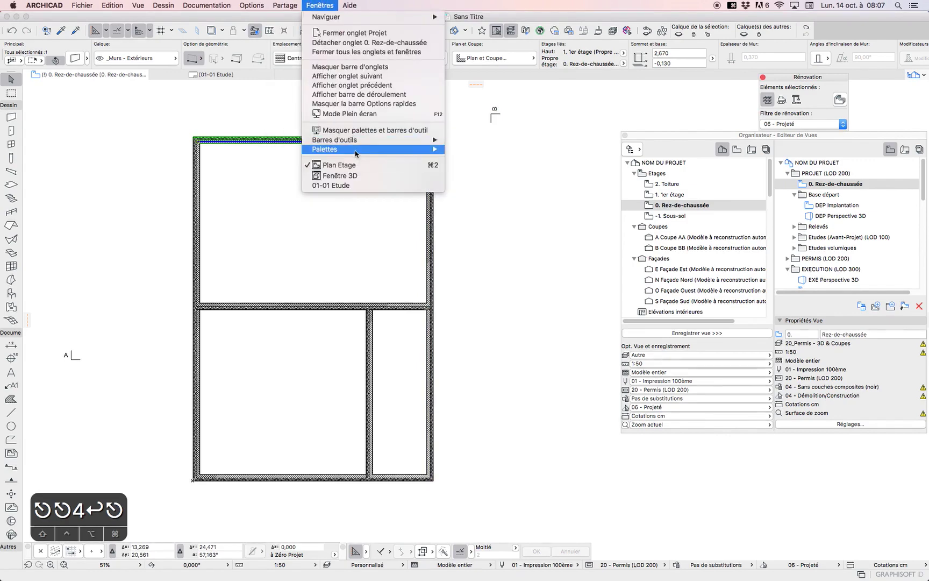
mouse_move(356, 151)
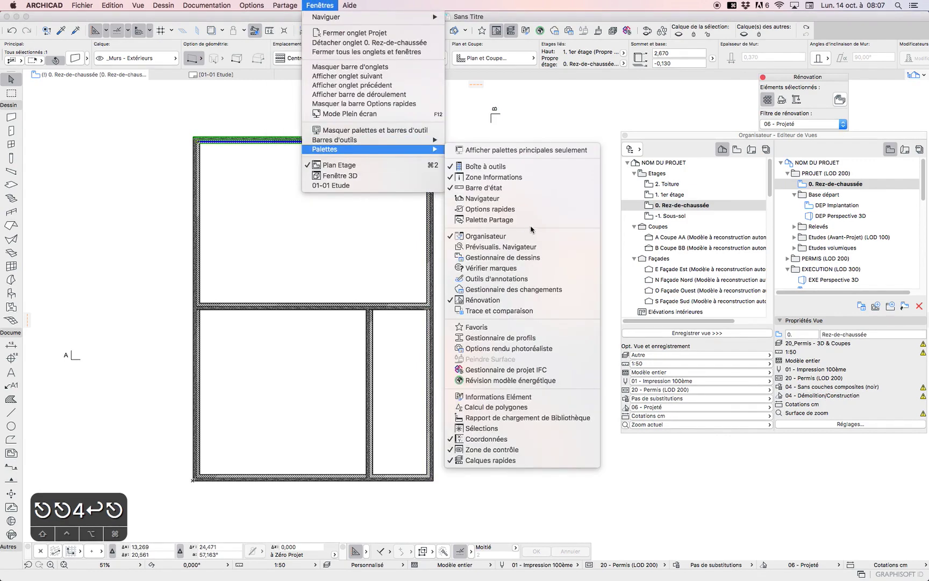
left_click(527, 311)
mouse_move(502, 189)
left_mouse_down()
mouse_move(568, 386)
mouse_move(672, 441)
mouse_move(665, 434)
left_mouse_up()
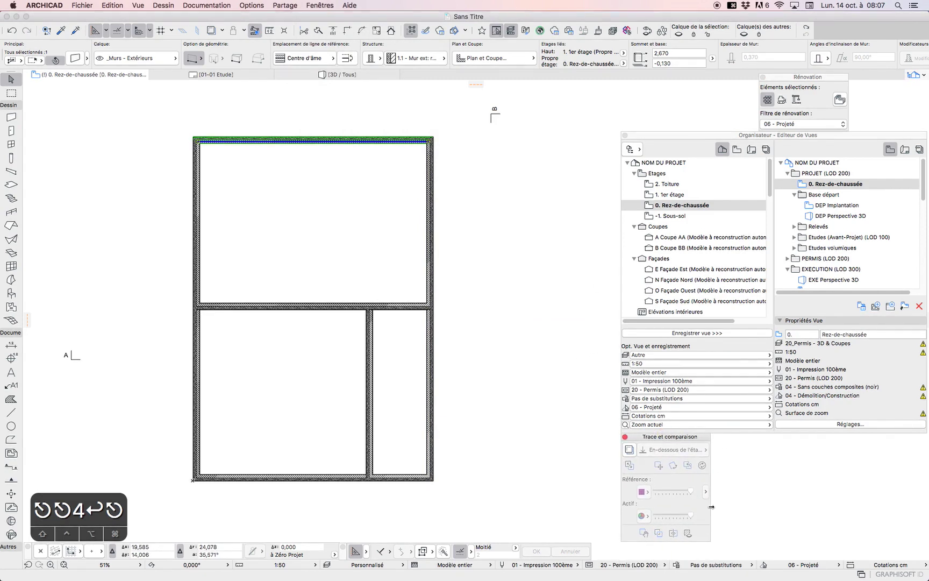
left_click_drag(710, 510, 886, 503)
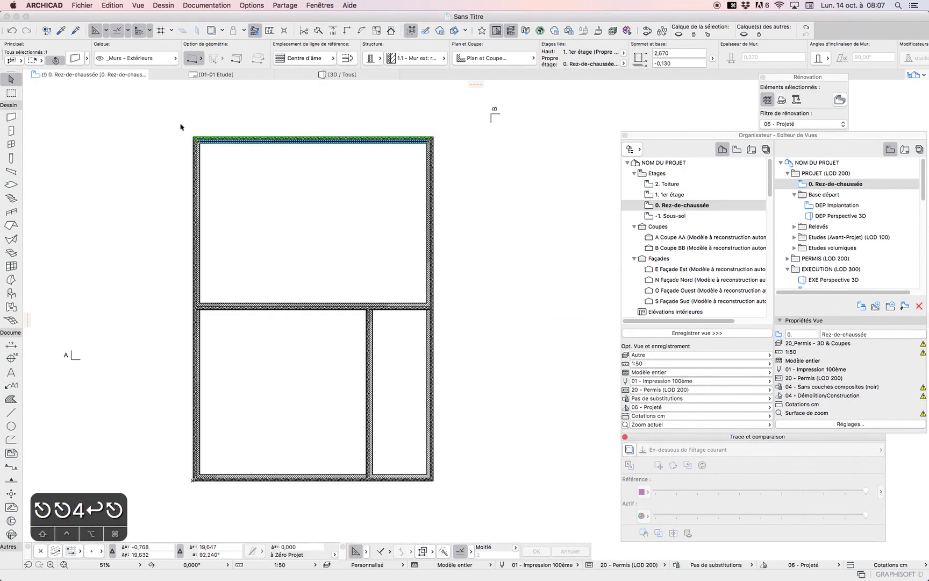
Copy all the visible ground-floor walls and paste them on the 1er étage plan
mouse_move(187, 130)
left_mouse_down()
mouse_move(482, 535)
mouse_move(441, 493)
left_mouse_up()
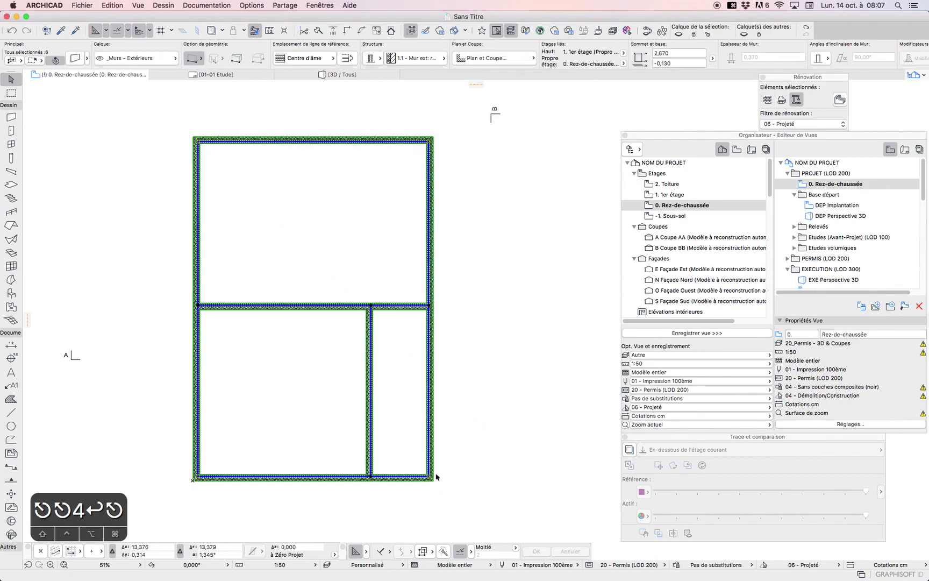
double_click(650, 194)
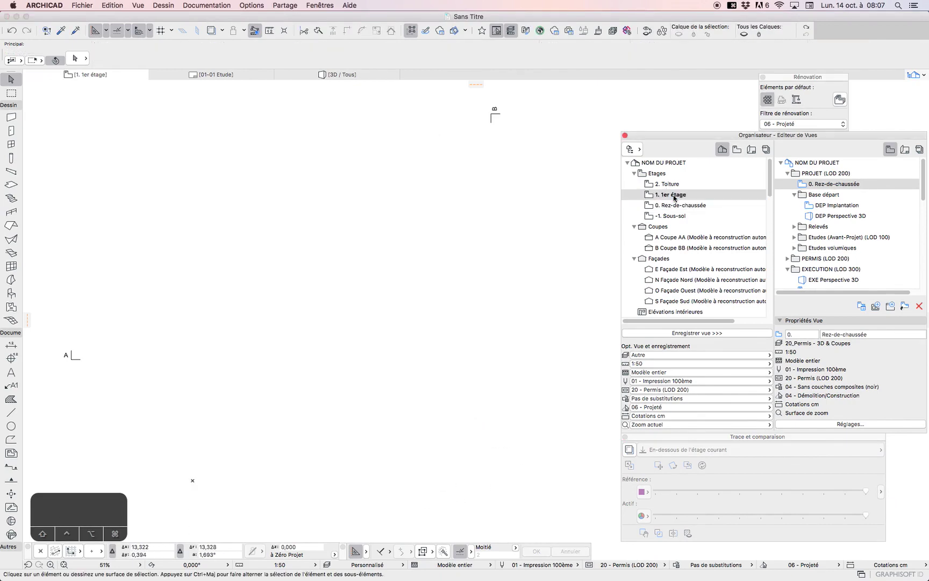
key("super+v")
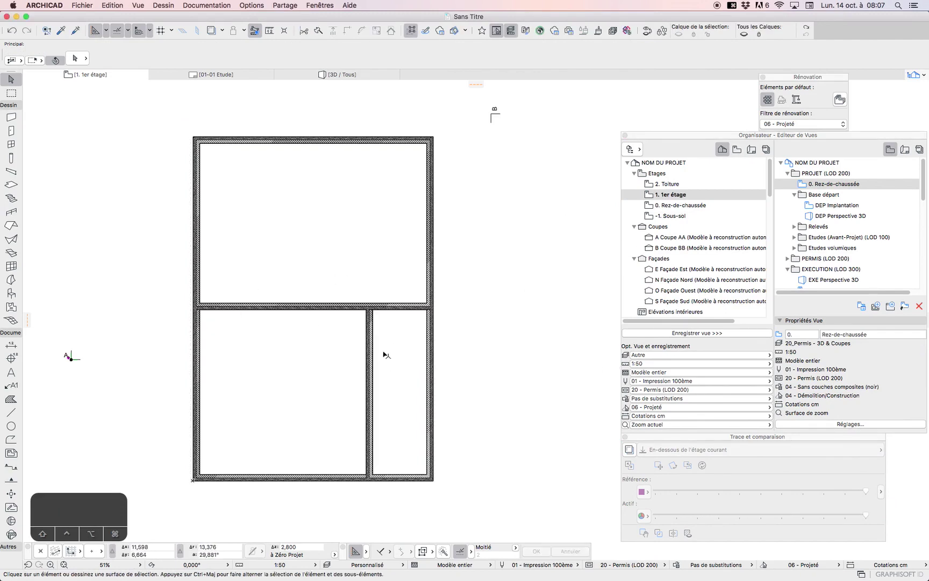
Delete the horizontal and vertical interior walls on the 1er étage, keeping only the exterior walls
left_click_drag(393, 334, 323, 272)
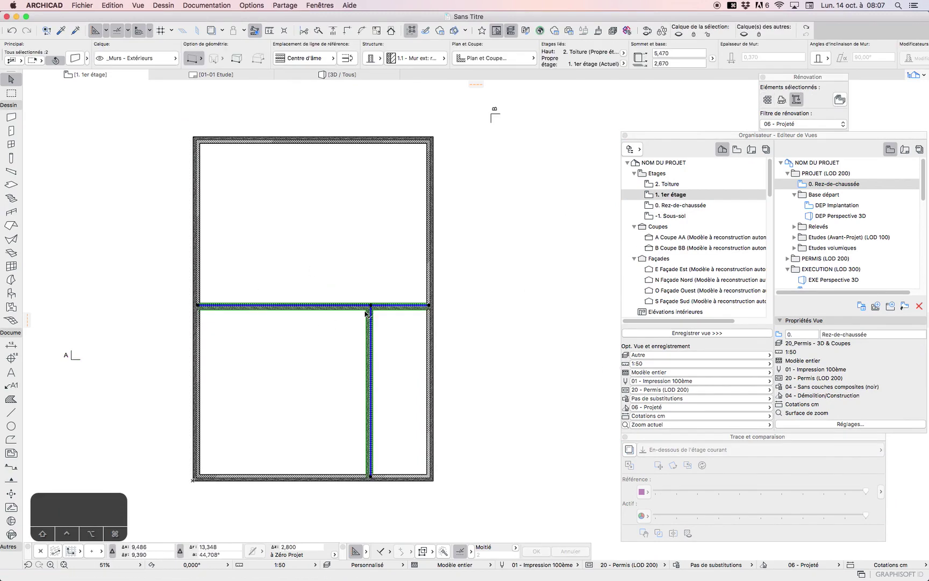
left_click_drag(371, 309, 358, 281)
key("Escape")
key("Escape")
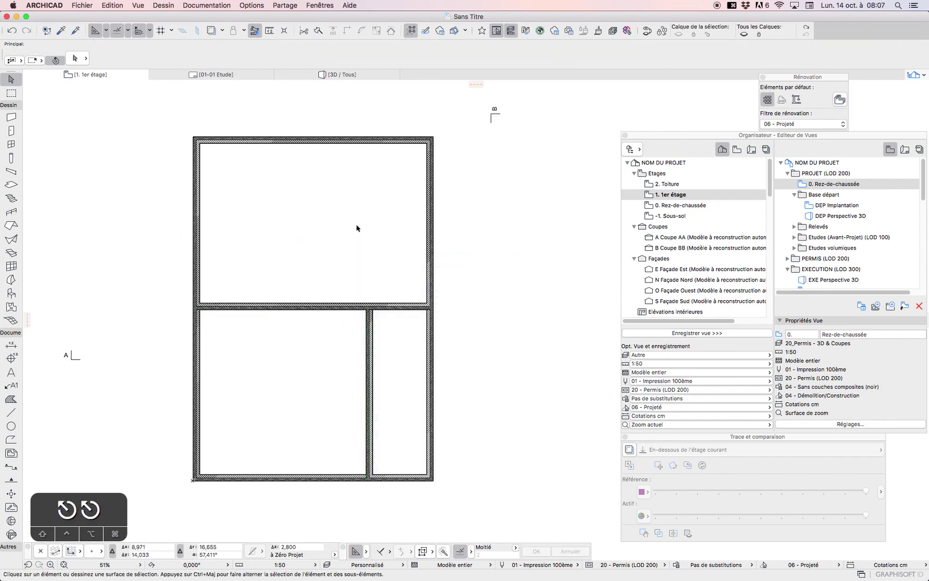
left_click_drag(365, 291, 380, 315)
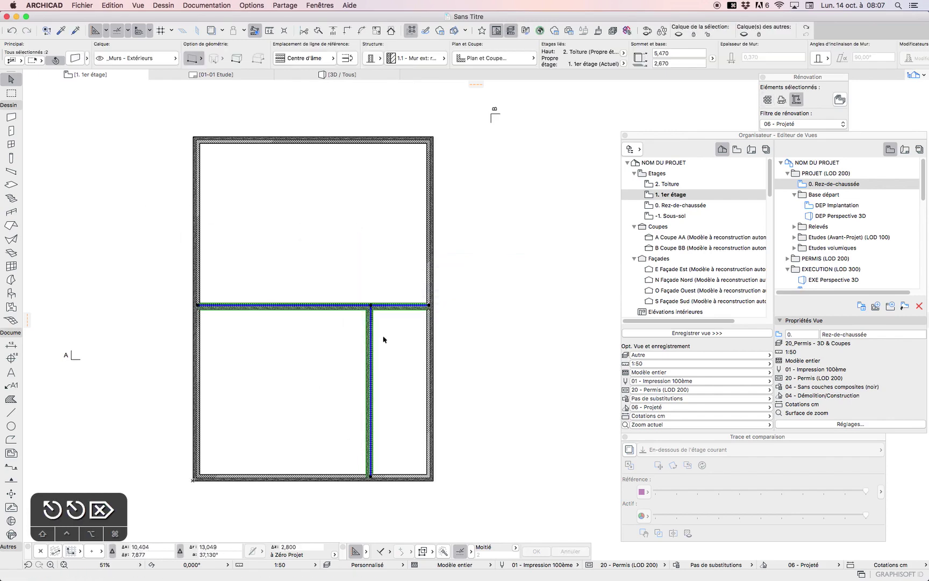
key("Delete")
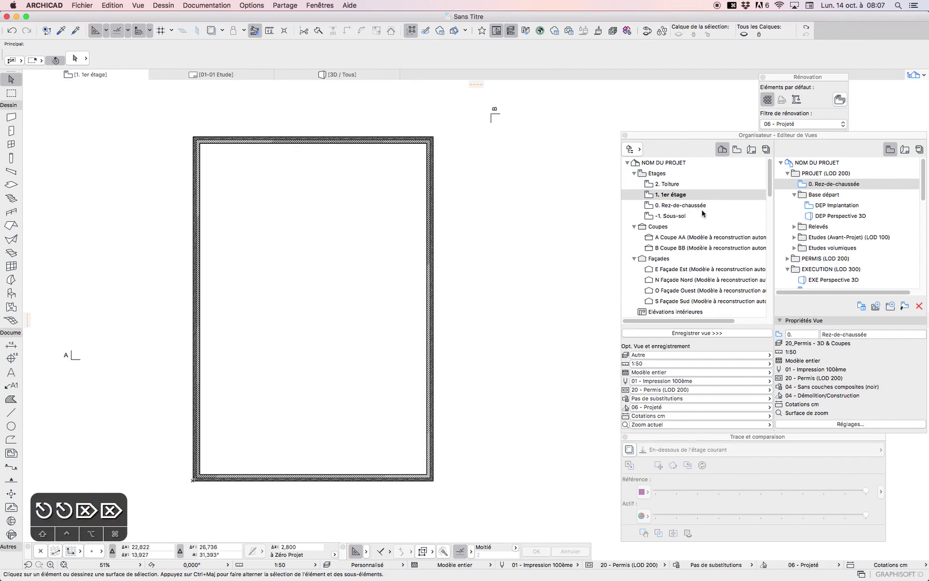
Show the 0. Rez-de-chaussée storey as the trace reference beneath the 1er étage plan
right_click(668, 204)
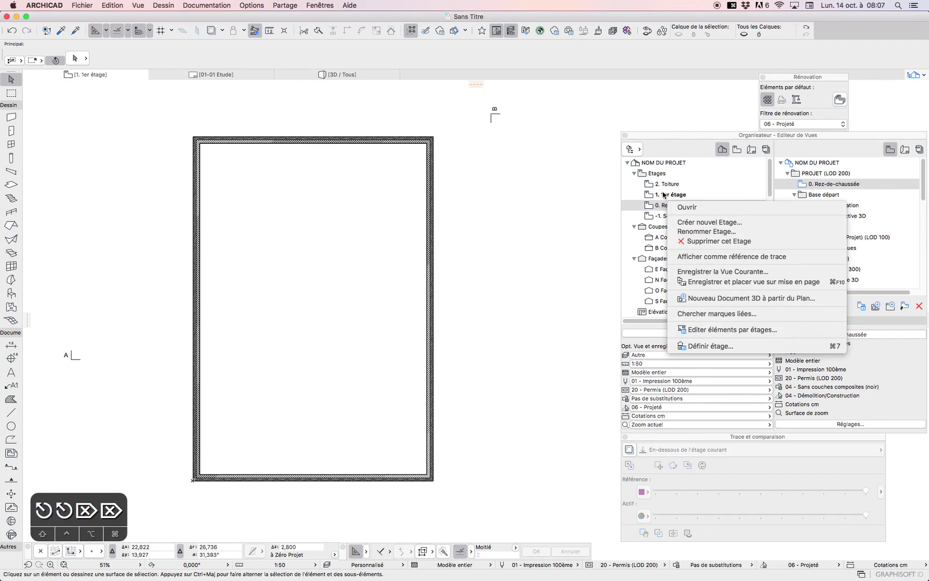
left_click(659, 209)
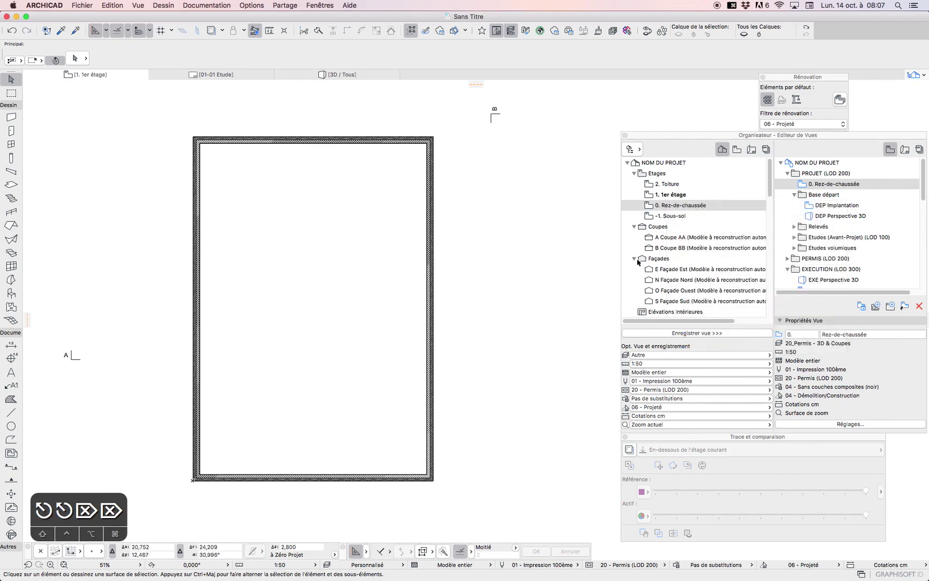
right_click(670, 207)
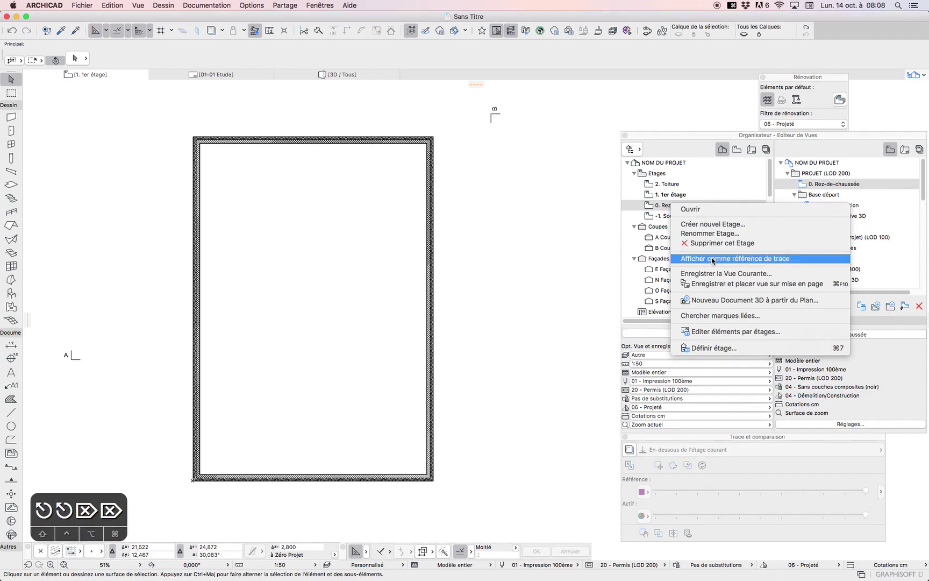
left_click(670, 197)
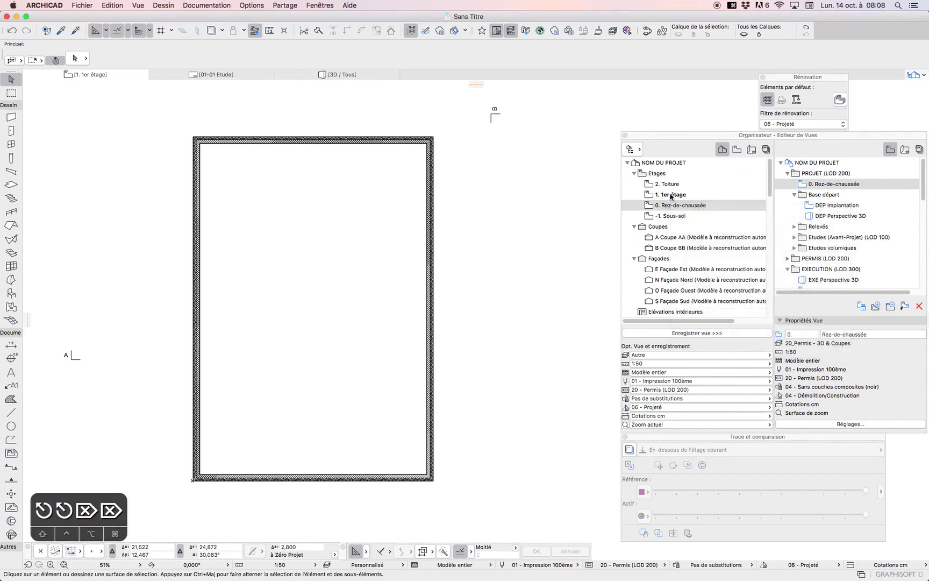
right_click(663, 204)
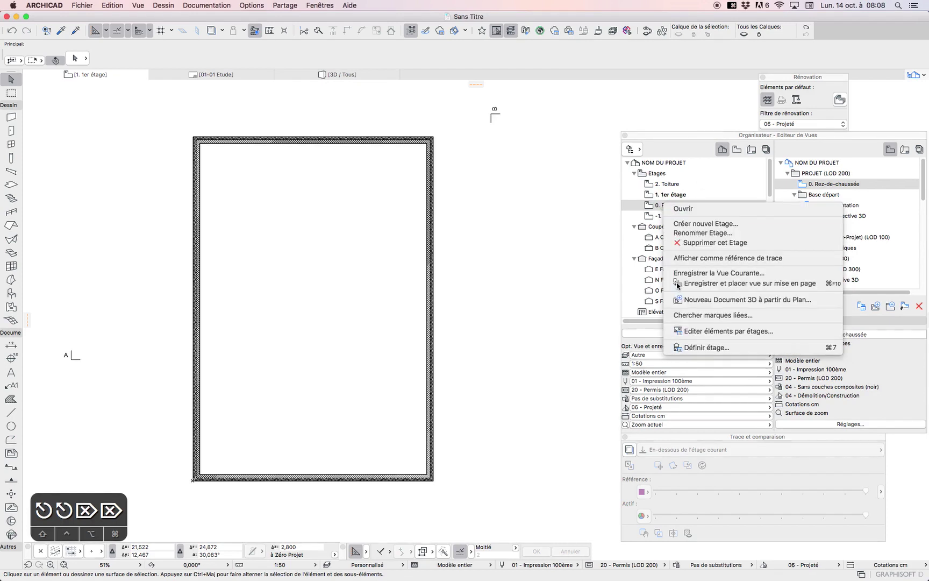
left_click(741, 261)
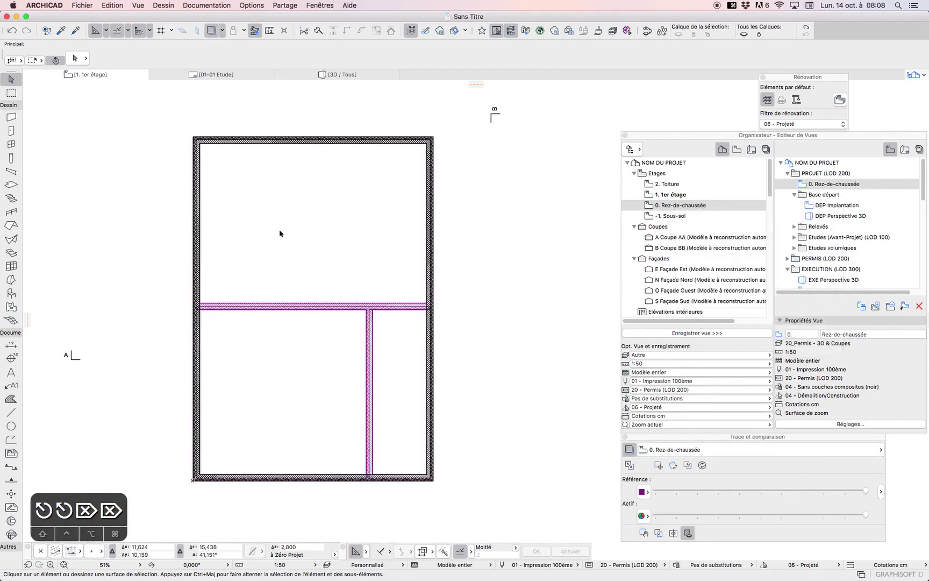
Try orange and red as the trace reference colour, and restore the uniform purple R:128 G:0 B:128
left_click(643, 491)
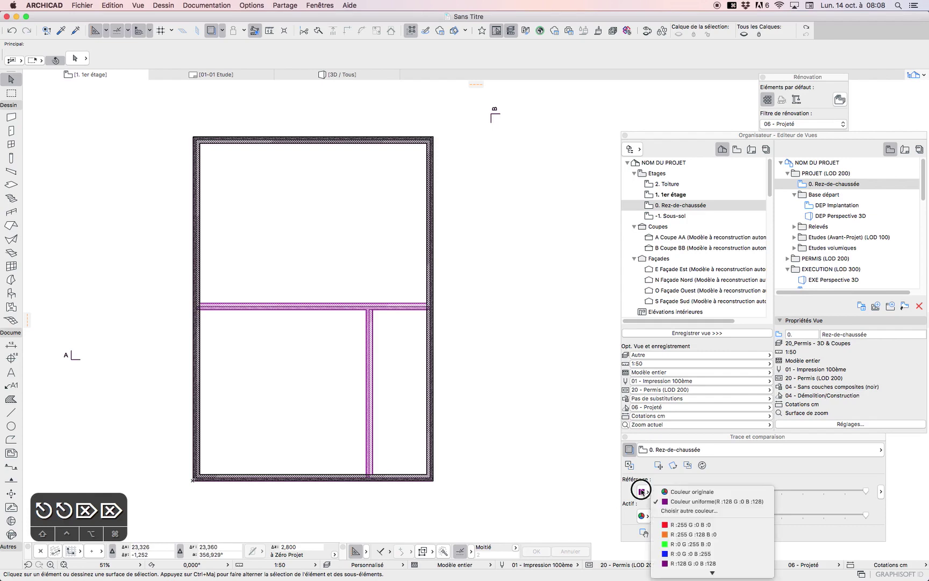
key("Return")
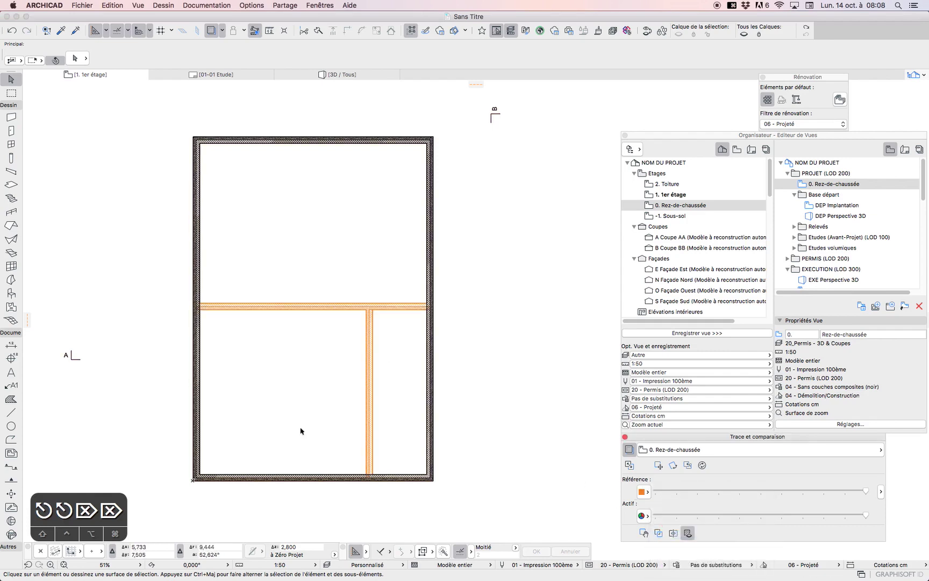
left_click(642, 492)
key("Down")
key("Down")
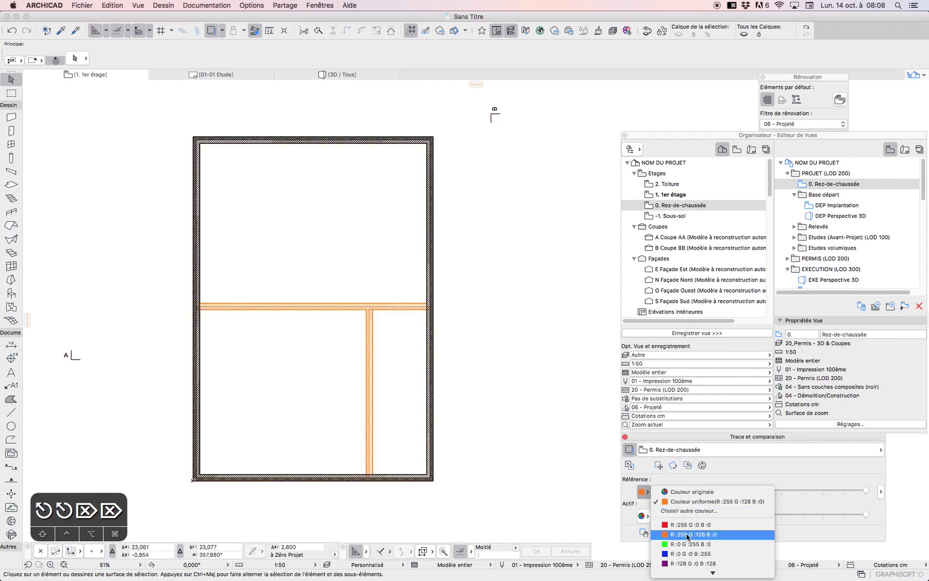
key("Up")
key("Return")
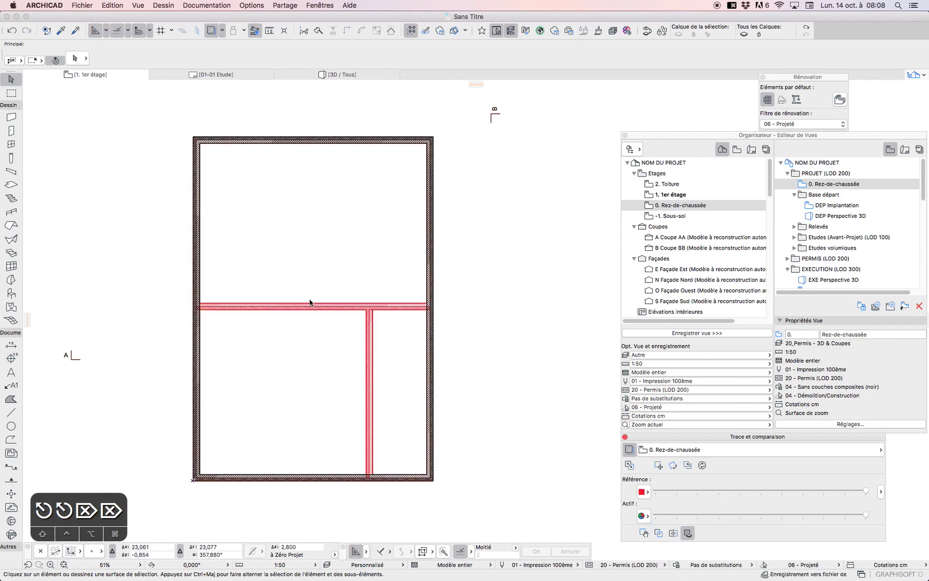
left_click(642, 491)
left_click(673, 562)
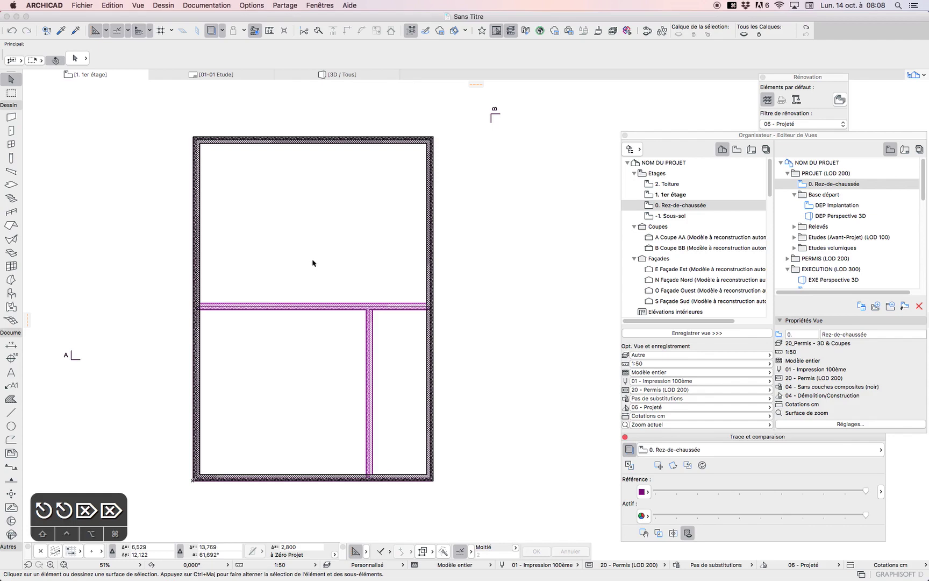
Close the Trace et comparaison palette, leaving the ground-floor reference displayed under the 1er étage plan
left_click(273, 279)
left_click(364, 331)
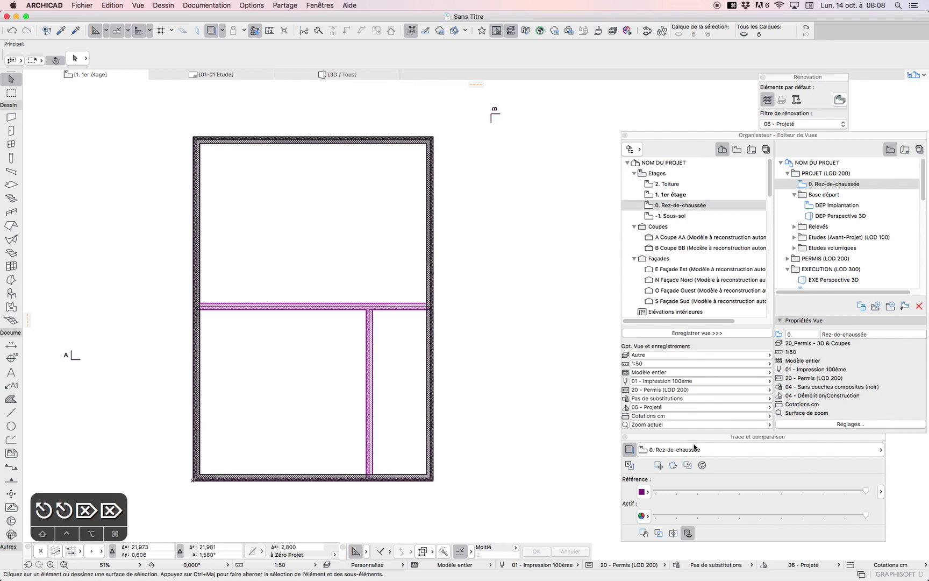
left_click(625, 438)
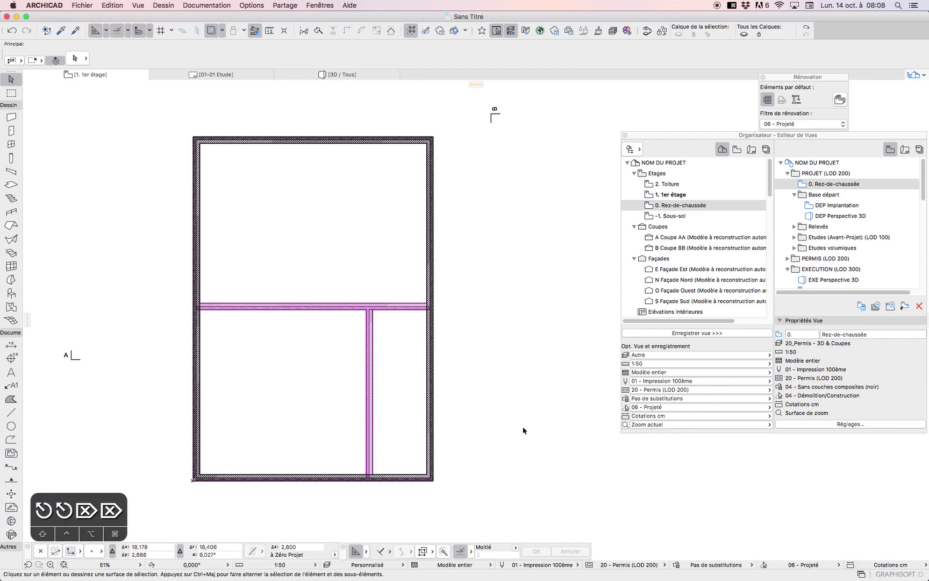
Open Chercher & Sélectionner, place the palette directly below the Organisateur, and make its criteria list taller
scroll(487, 418, "down", 3)
scroll(485, 418, "down", 1)
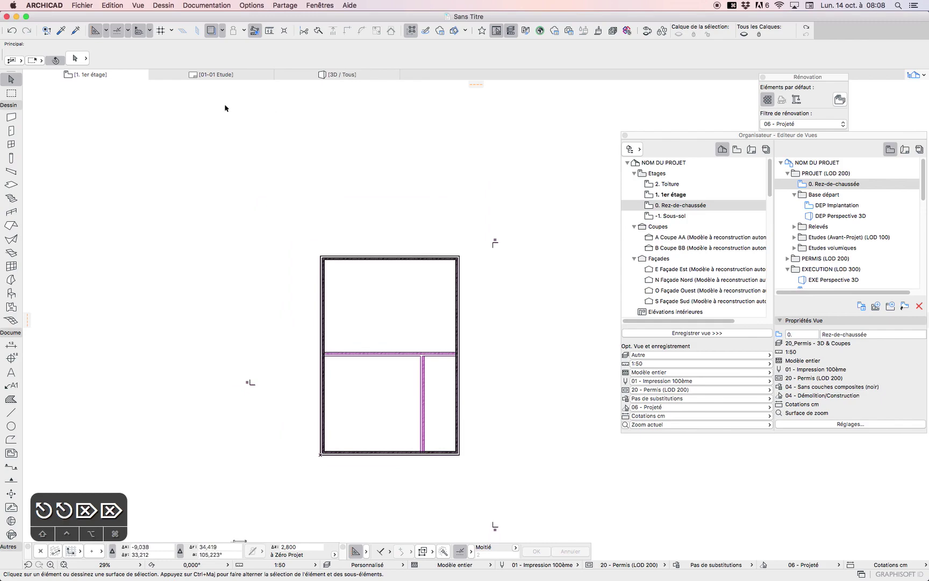
left_click(113, 5)
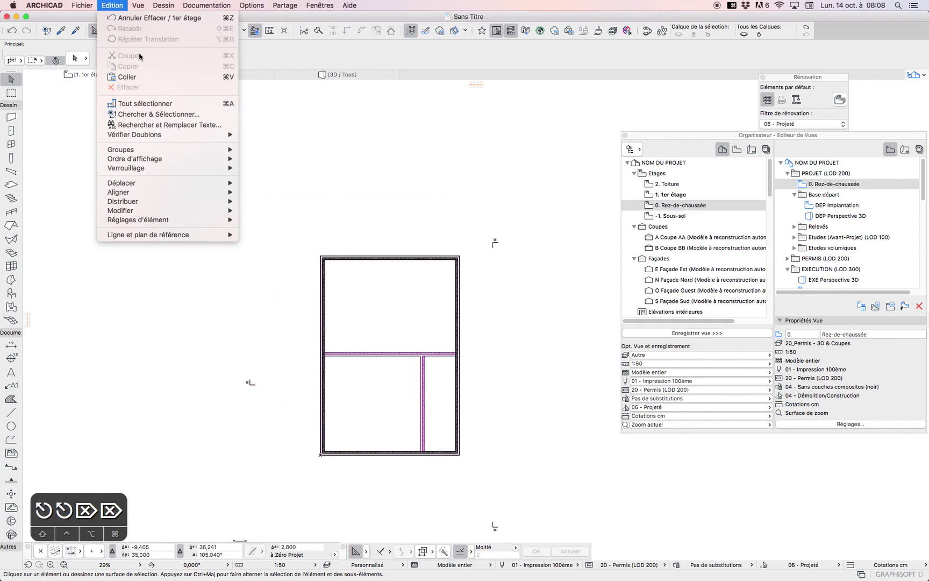
left_click(121, 114)
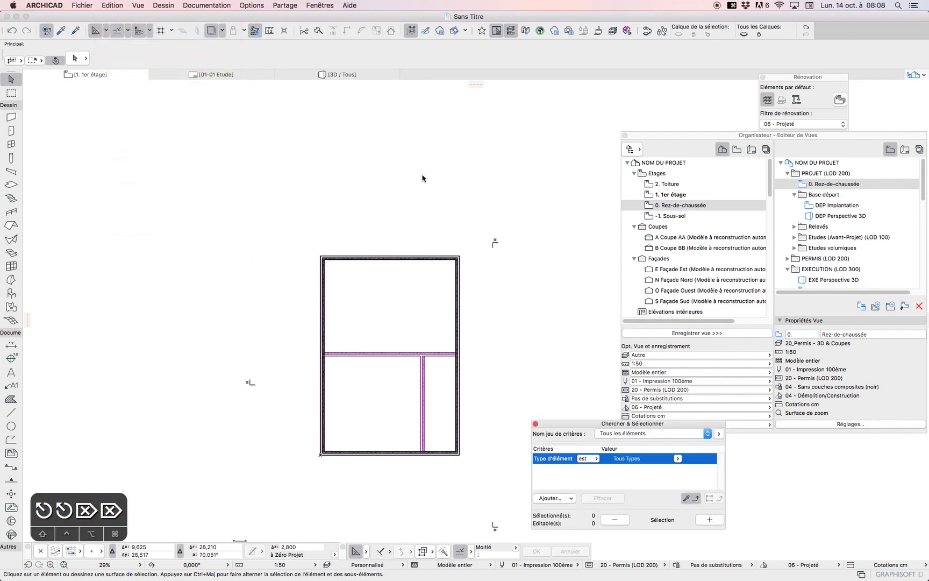
left_click_drag(644, 425, 732, 438)
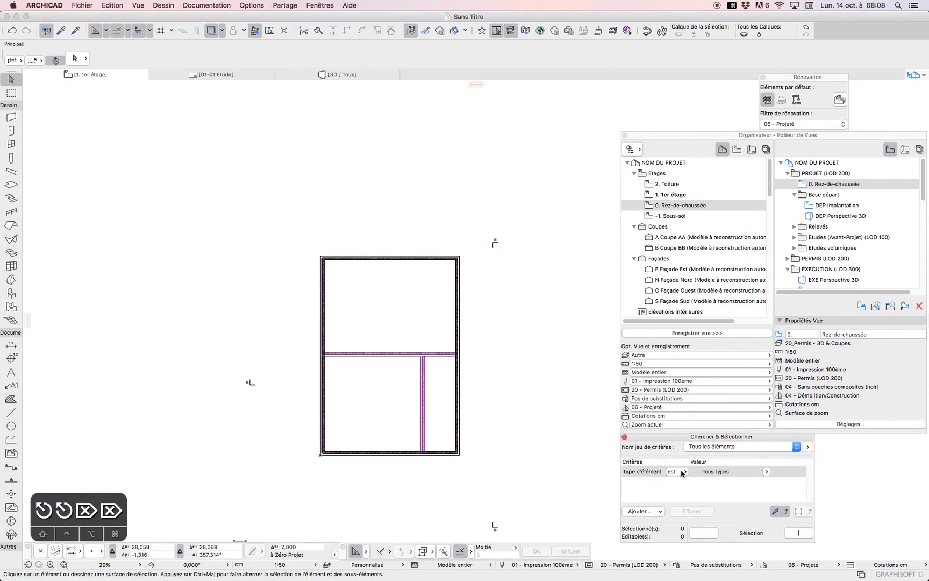
left_click_drag(722, 542, 723, 555)
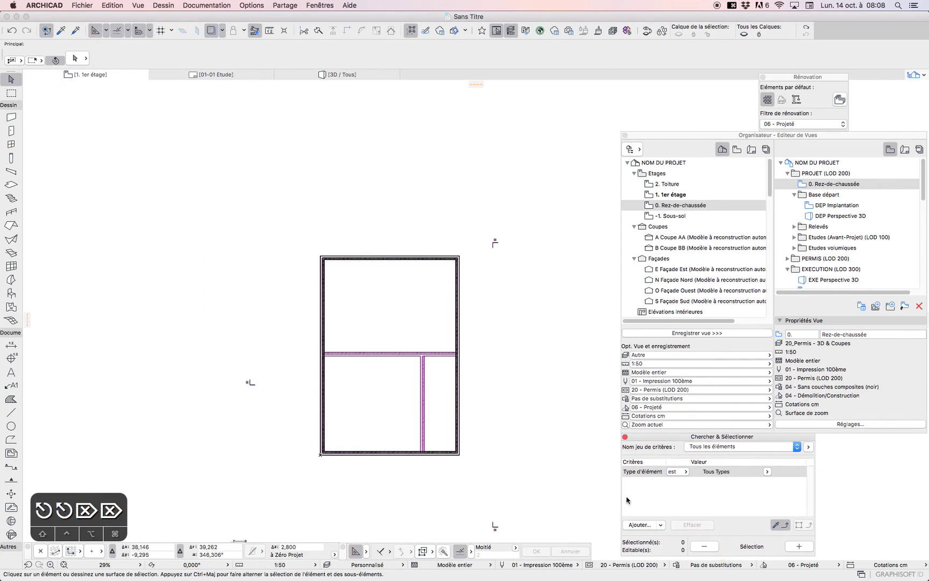
Use one exterior wall as the search sample for element type Mur, and add a Calque criterion for _Murs - Extérieurs
left_click(458, 276)
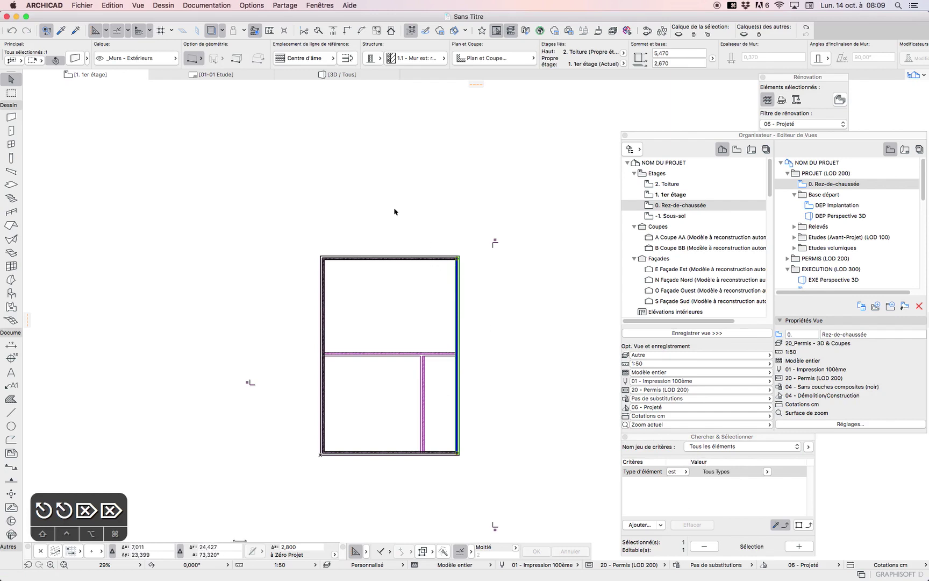
left_click(800, 526)
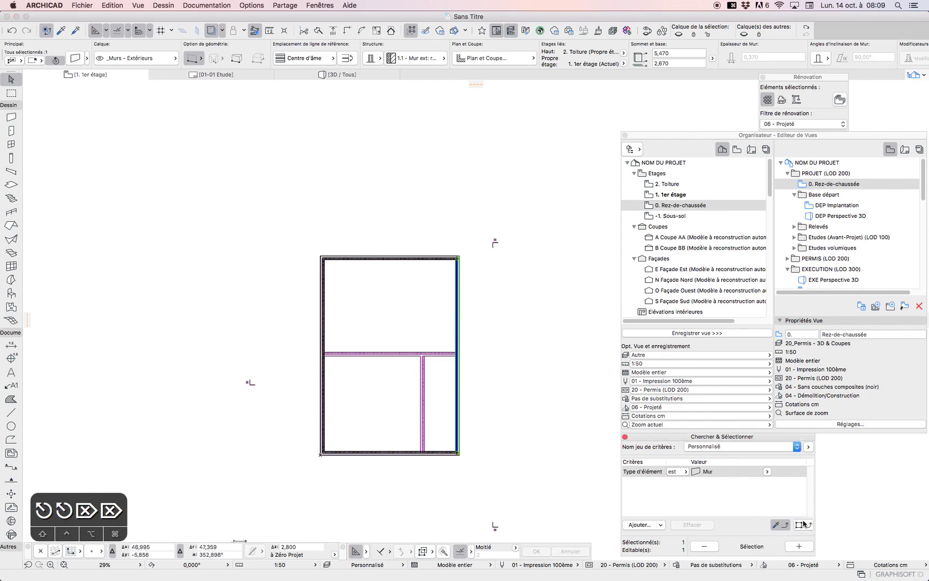
left_click(637, 524)
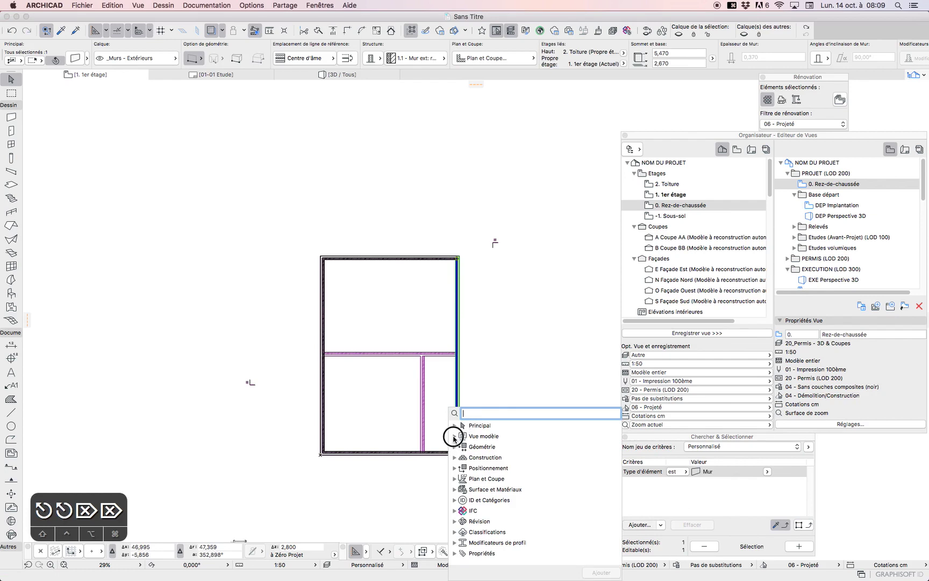
left_click(454, 436)
left_click(491, 417)
left_click(599, 572)
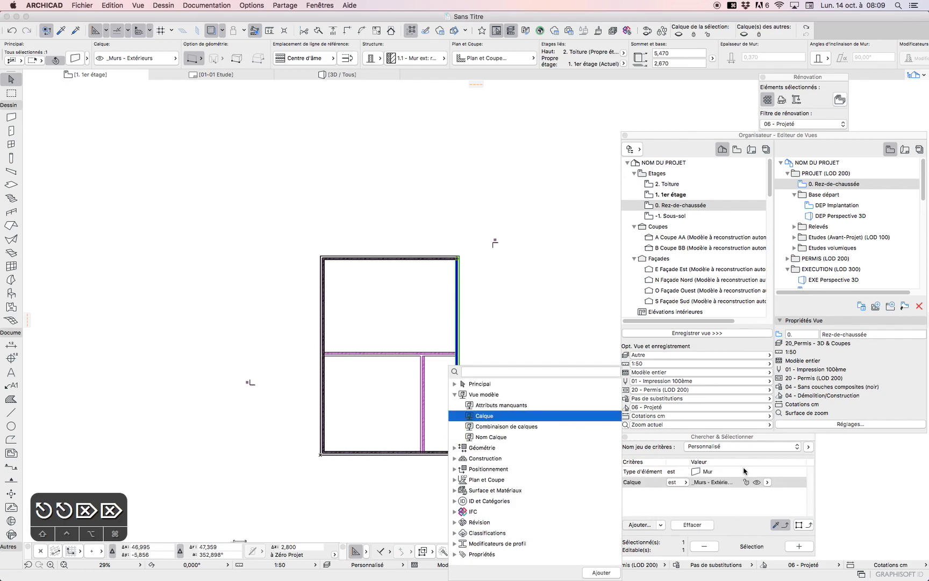
left_click(731, 501)
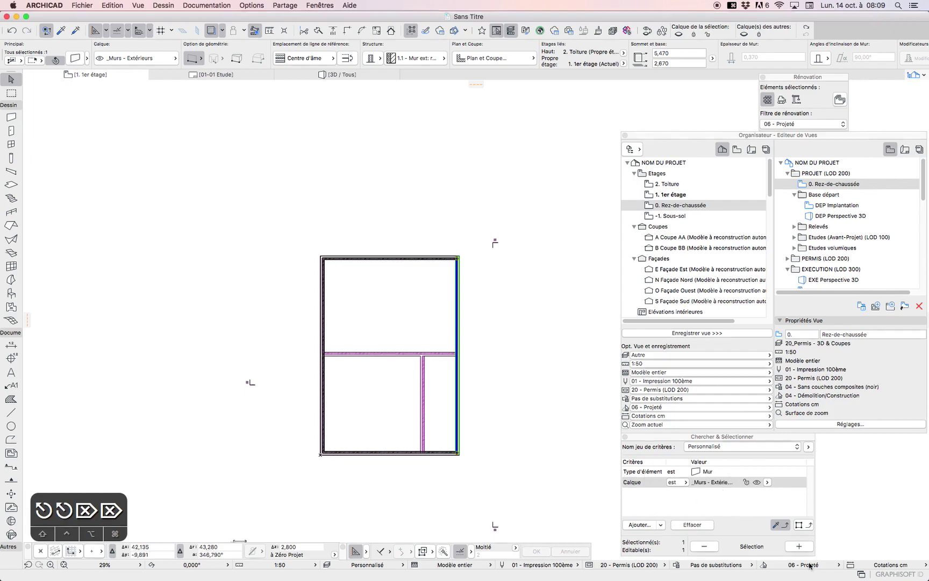
Select all walls matching the Mur type and _Murs - Extérieurs layer criteria, and clear the selection
left_click(804, 525)
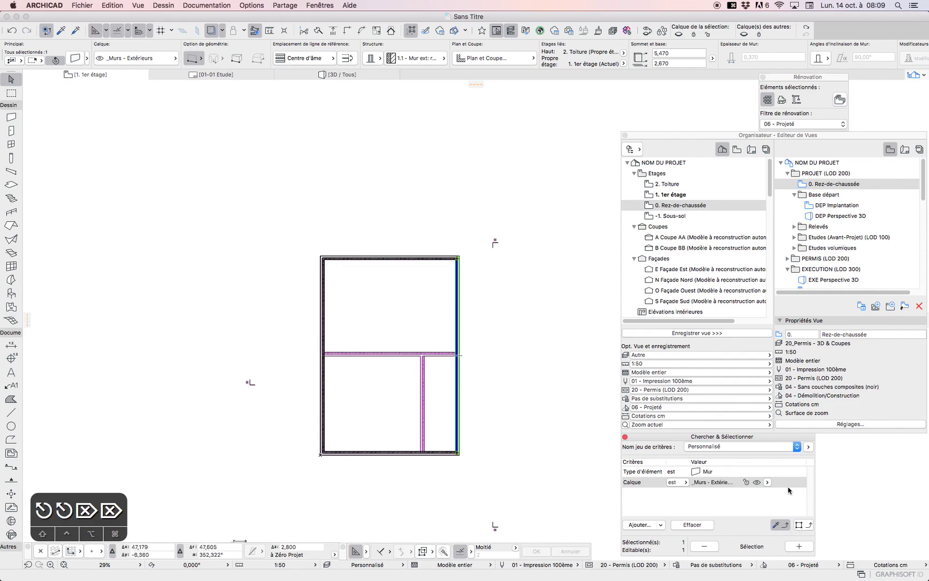
left_click(798, 546)
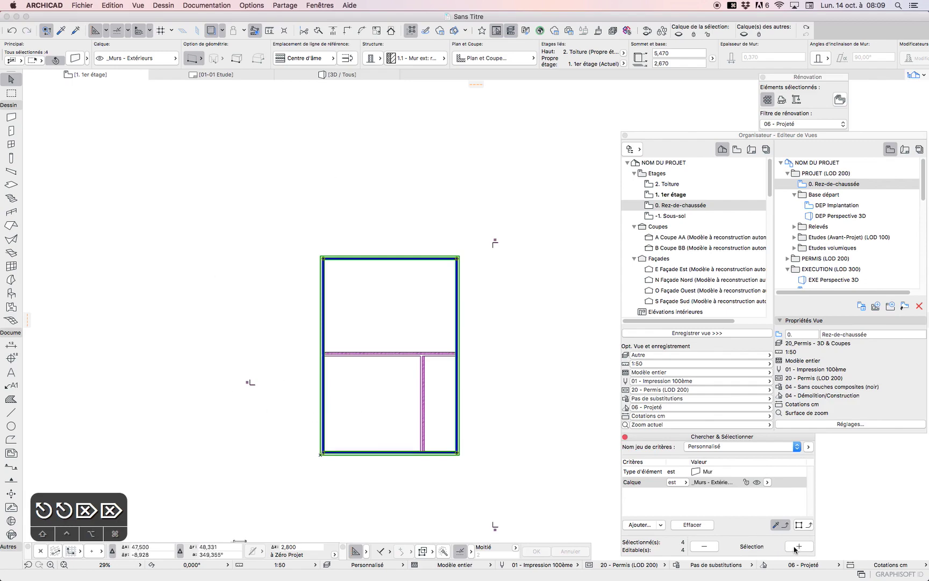
left_click(526, 275)
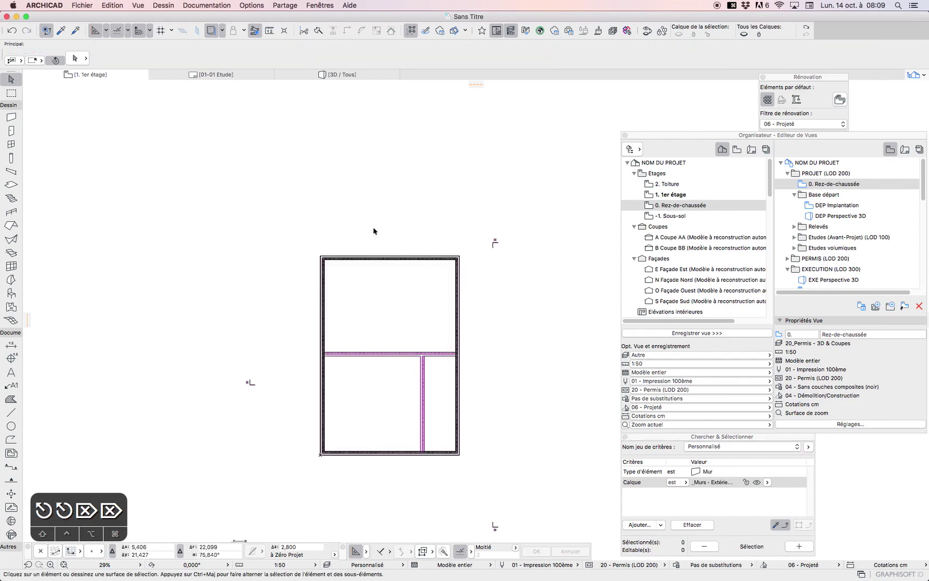
Add the Géométrie criterion Epaisseur to the search, equal to 0,370
scroll(503, 474, "up", 5)
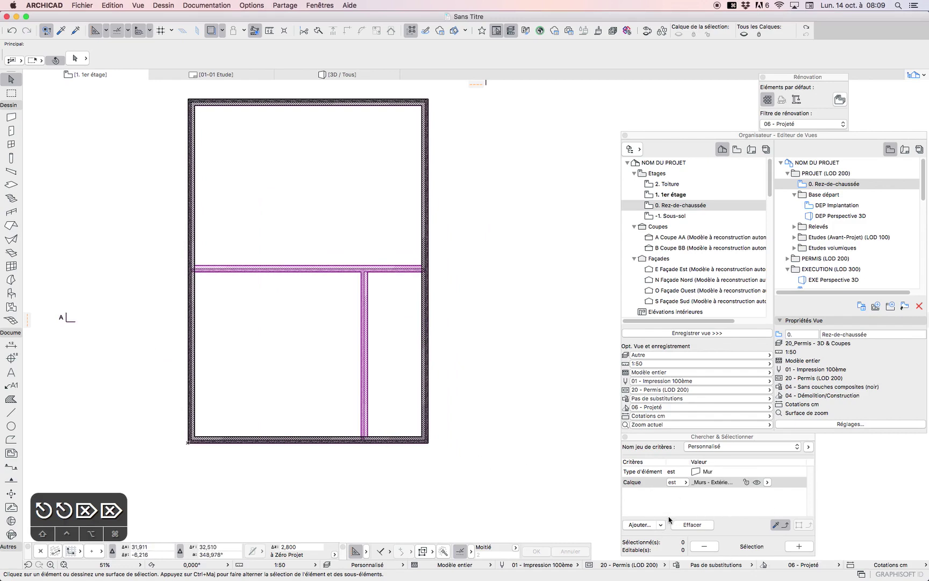
left_click(640, 524)
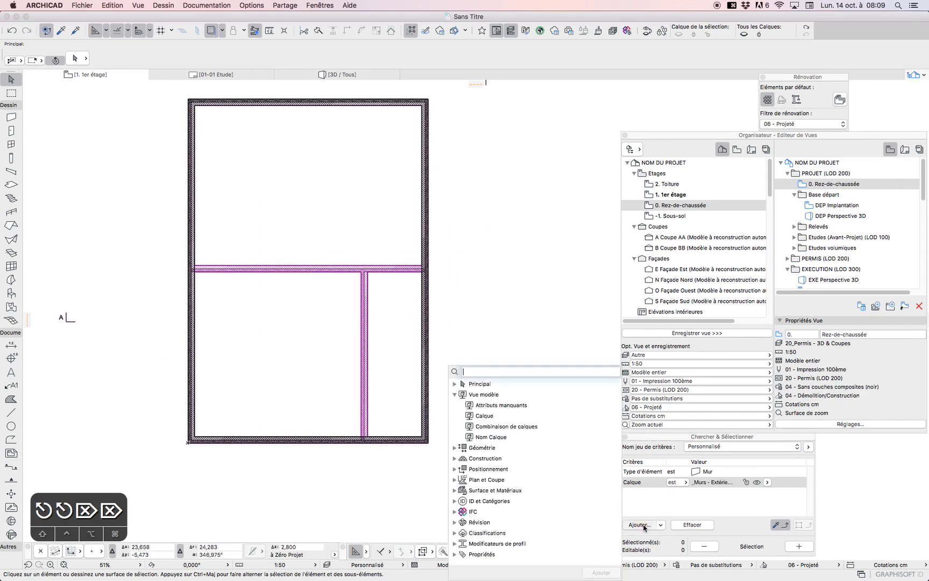
left_click(455, 458)
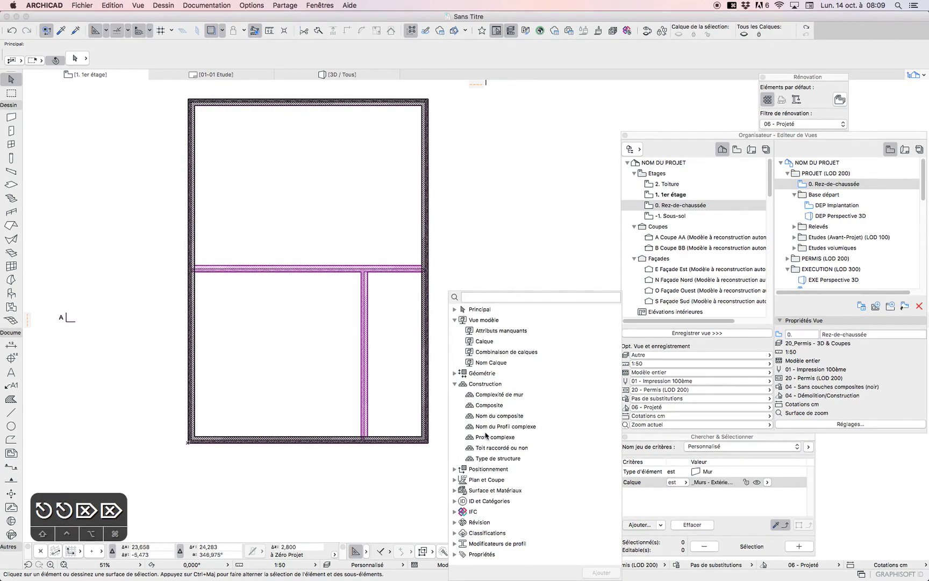
left_click(458, 374)
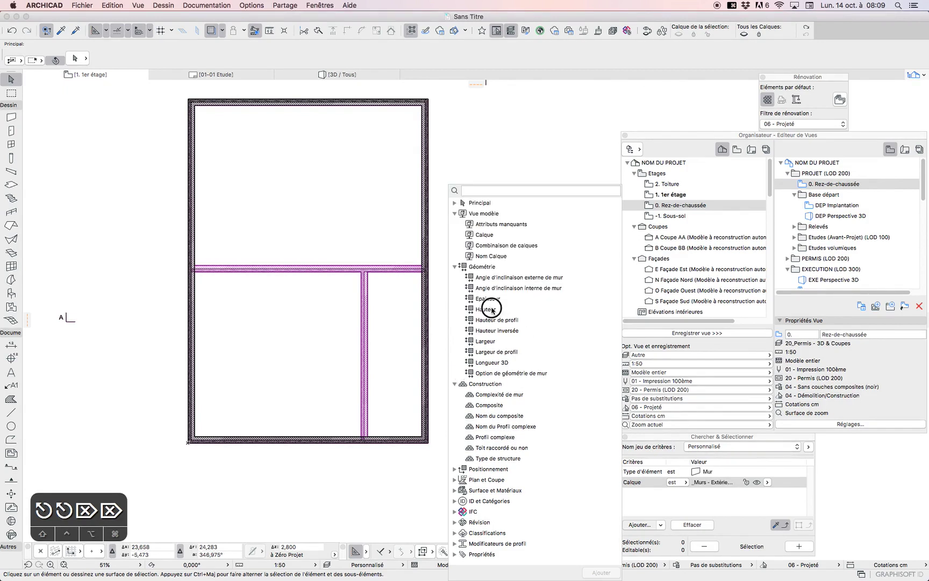
left_click(490, 309)
left_click(493, 299)
left_click(602, 573)
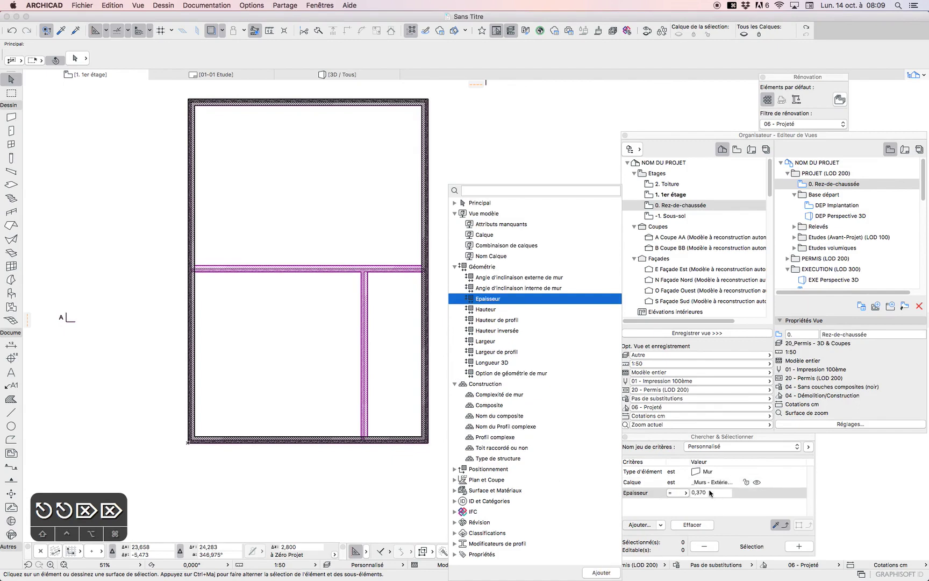
left_click(713, 520)
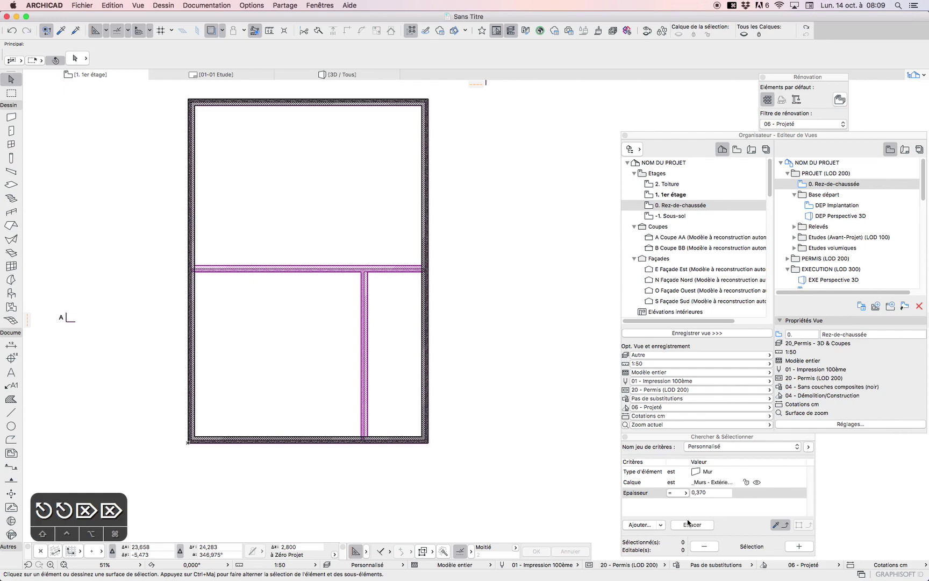
left_click(425, 173)
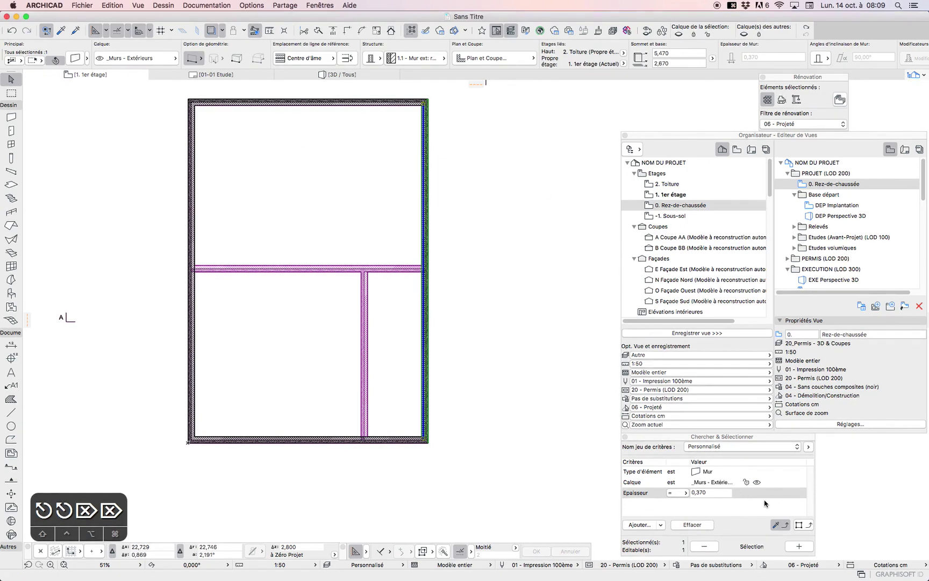
left_click(452, 479)
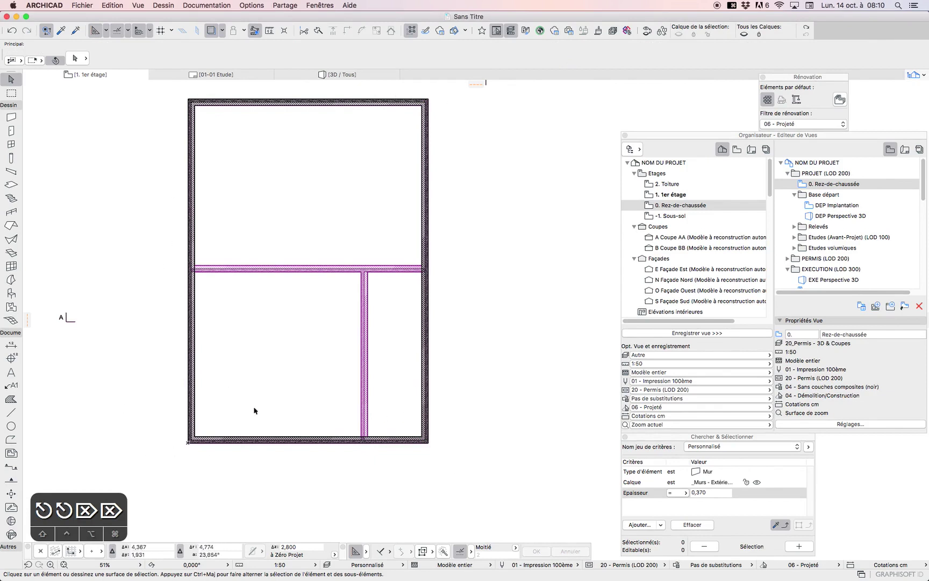
scroll(431, 244, "up", 6)
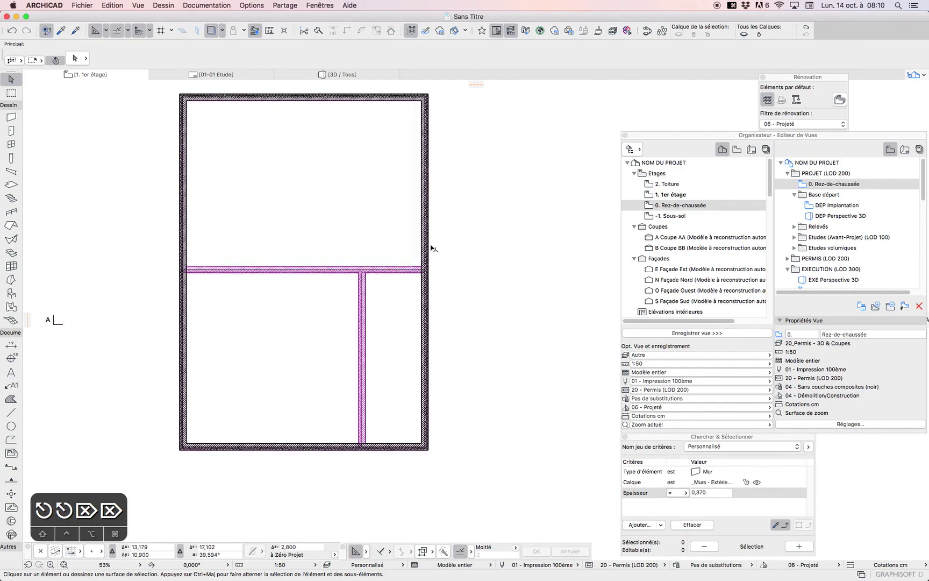
scroll(141, 253, "down", 5)
scroll(209, 265, "up", 5)
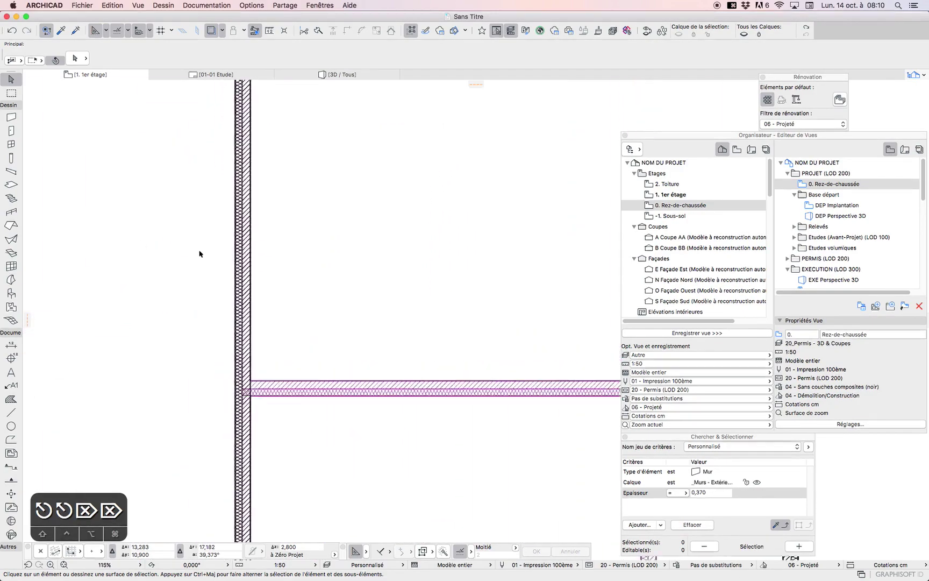
scroll(230, 298, "down", 6)
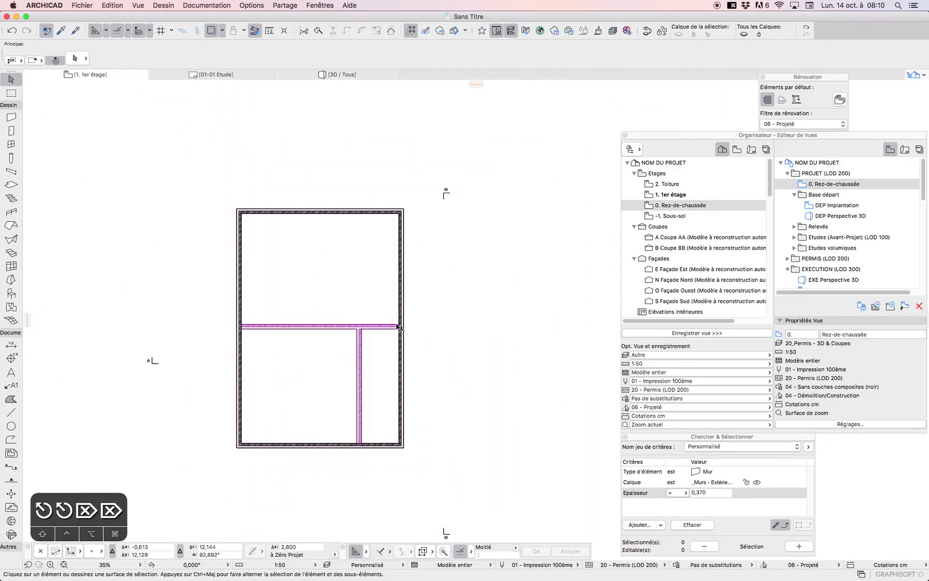
scroll(408, 323, "up", 2)
scroll(381, 322, "up", 1)
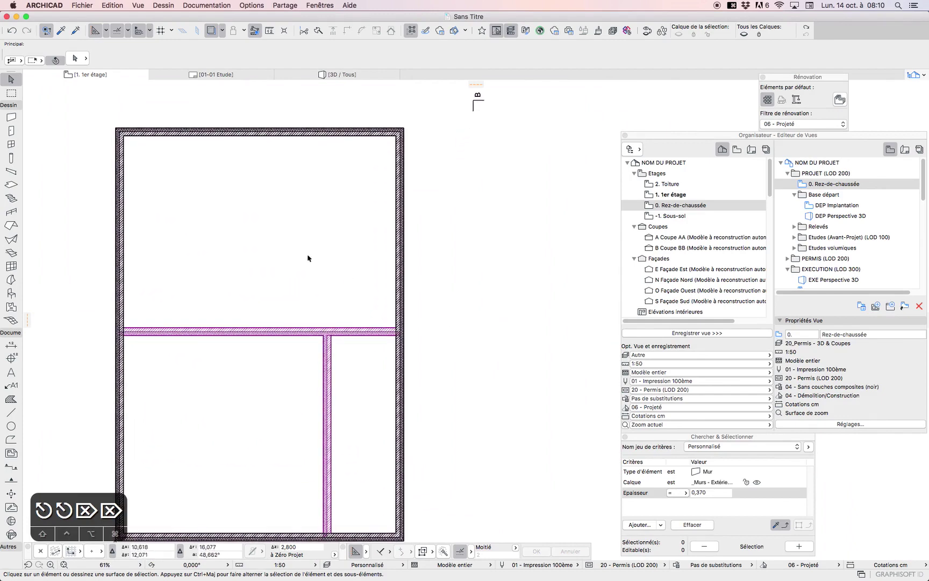
scroll(445, 326, "down", 3)
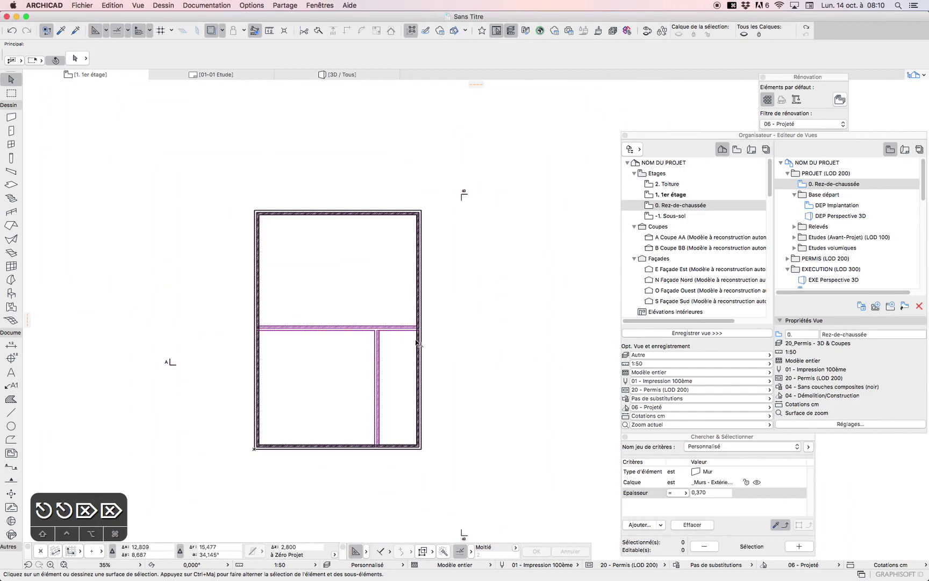
Select exterior walls on the 1er étage to check their layer setting, and clear the selection
left_click(332, 212)
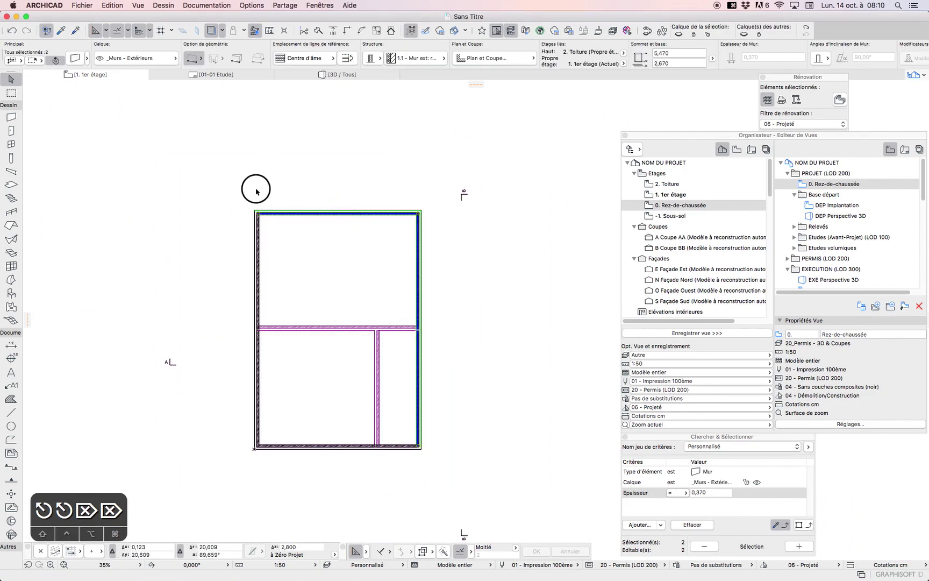
left_click(226, 192)
left_click(466, 377)
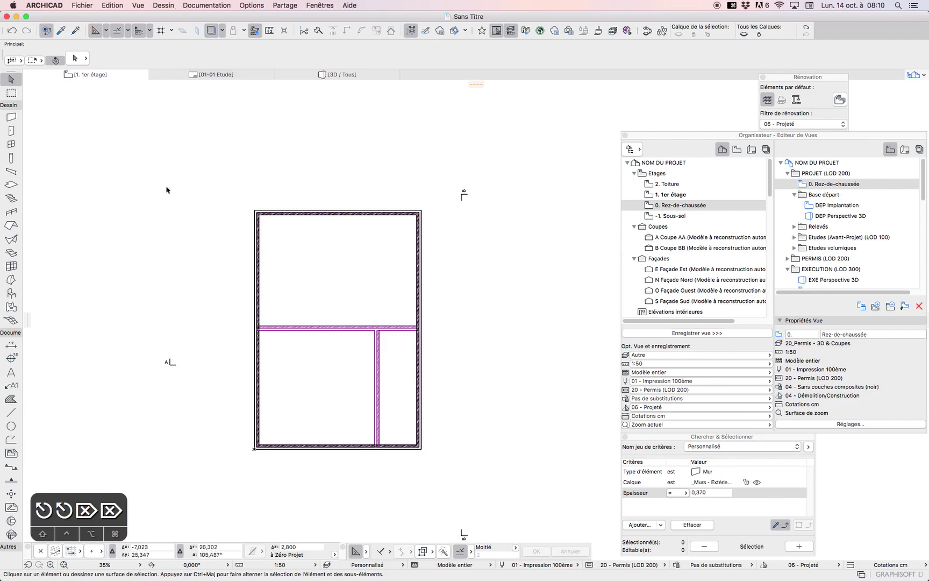
left_click(306, 213)
left_click(135, 57)
left_click(161, 52)
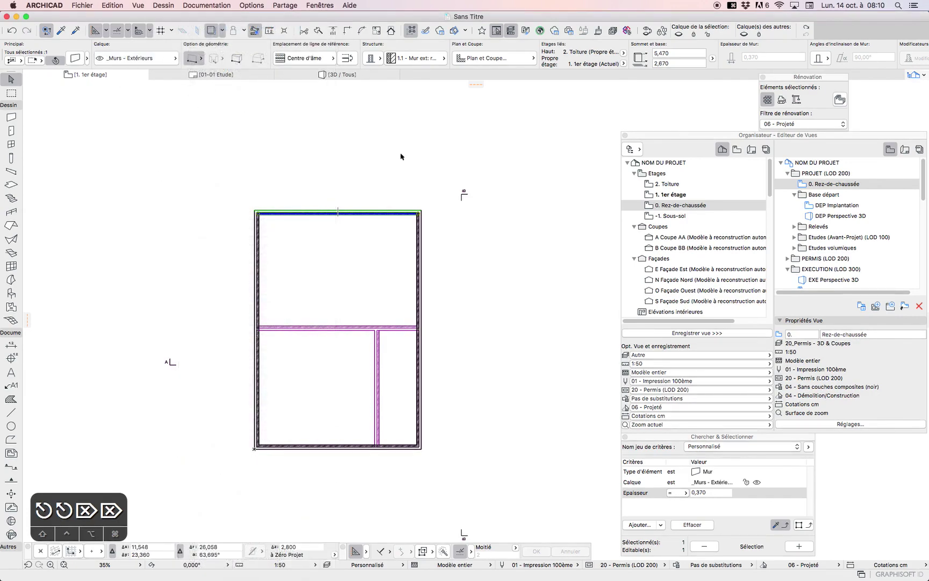
left_click(436, 215)
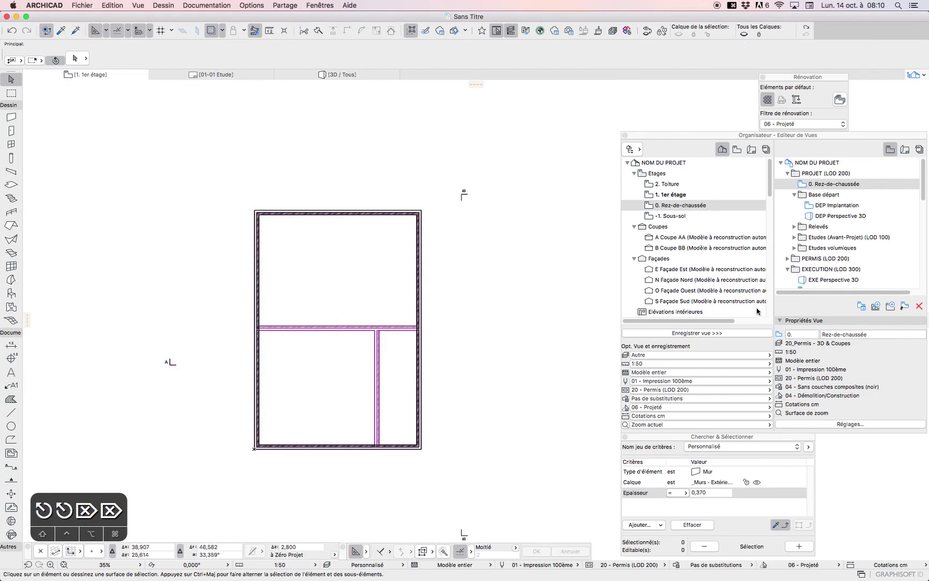
Add the ID et Catégories criterion Etat de rénovation to the search, with the value Existant
left_click(643, 525)
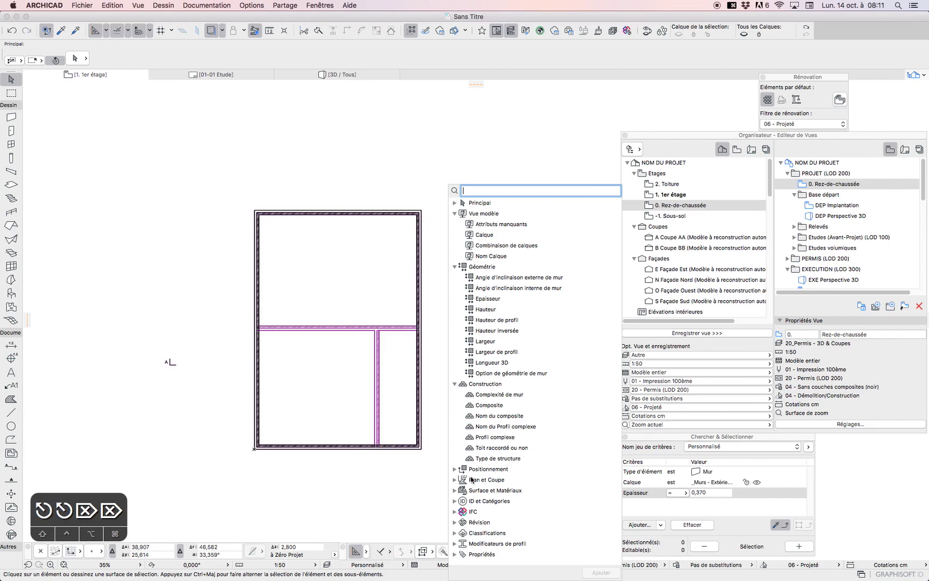
left_click(455, 503)
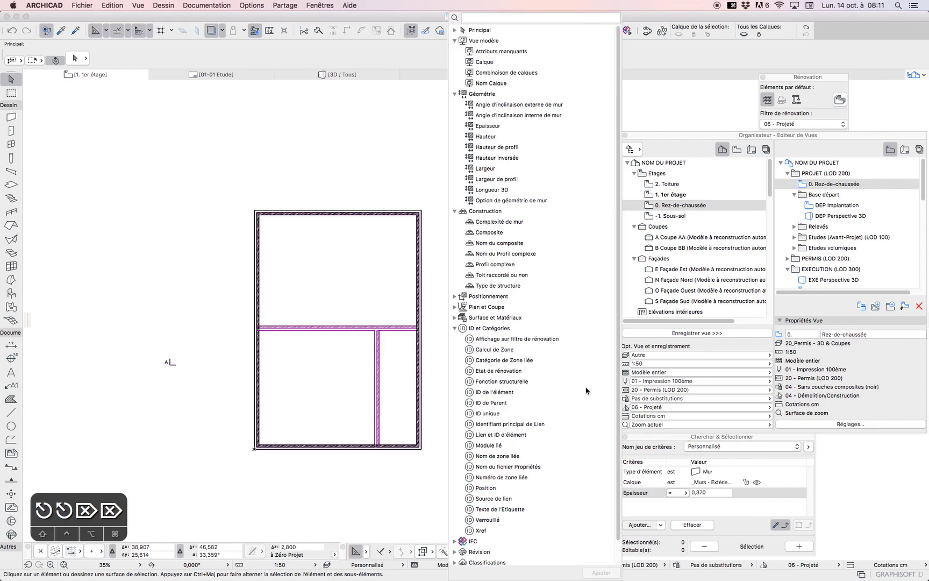
left_click(498, 371)
left_click(600, 573)
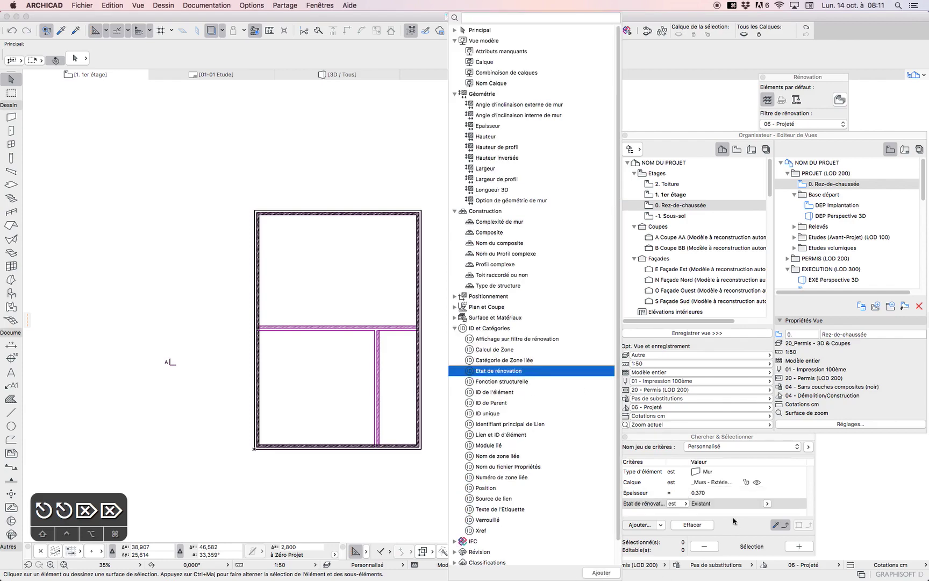
Set the Etat de rénovation criterion to Nouveau and select the matching walls on 0. Rez-de-chaussée
left_click(769, 503)
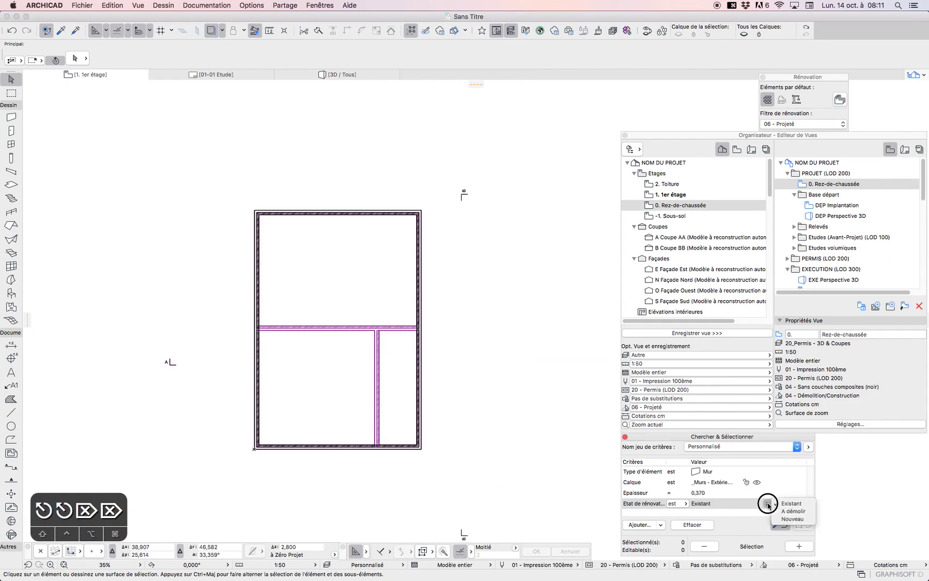
left_click(798, 519)
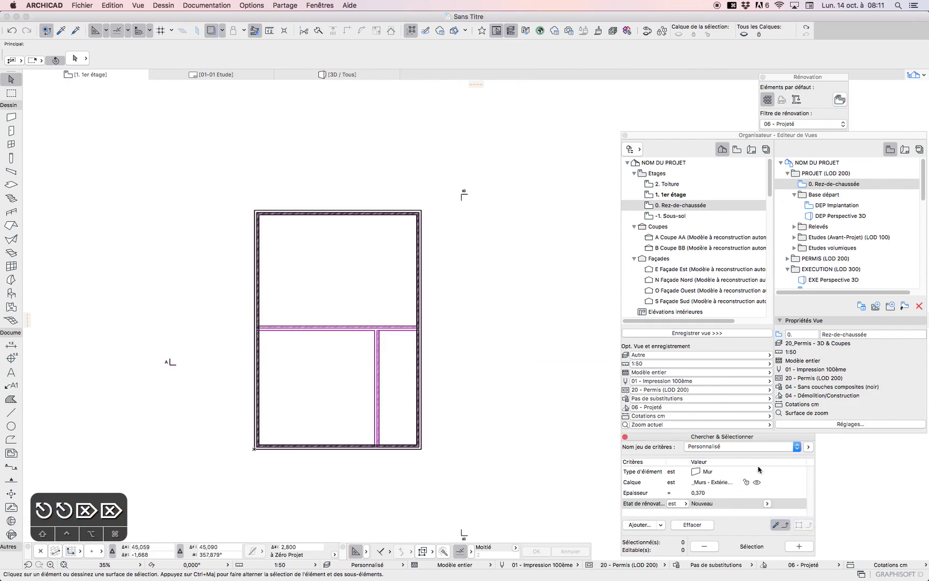
left_click(799, 546)
double_click(679, 205)
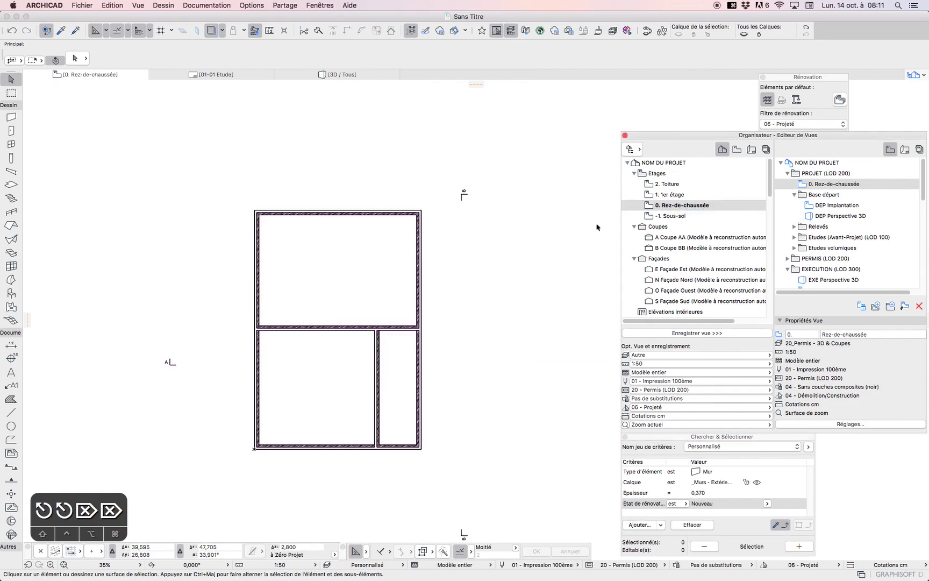
left_click(793, 546)
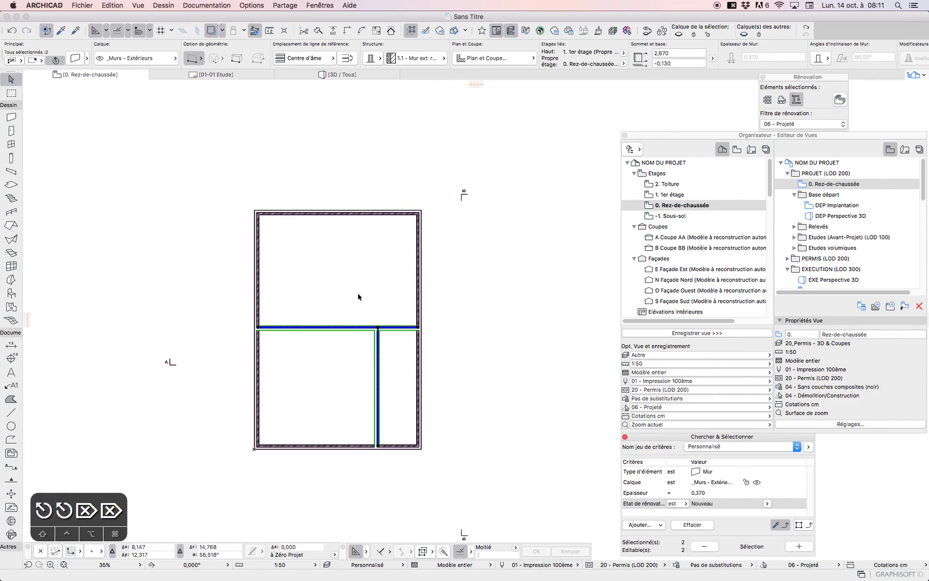
Change the selected interior walls' composite to 2.2 - Mur int. - Brique TC 15cm (porteur), and clear the selection to inspect them
left_click(410, 58)
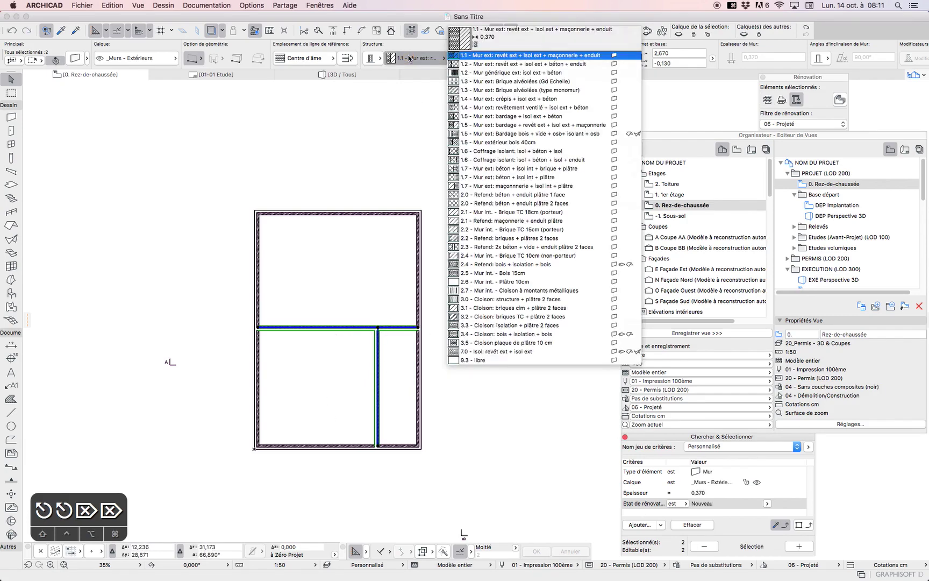
left_click(375, 46)
left_click(325, 58)
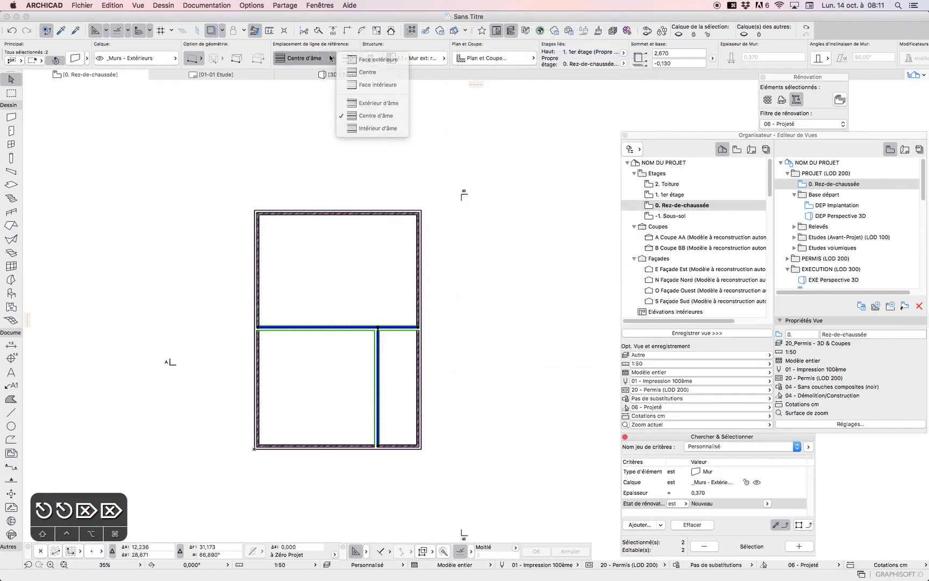
left_click(437, 58)
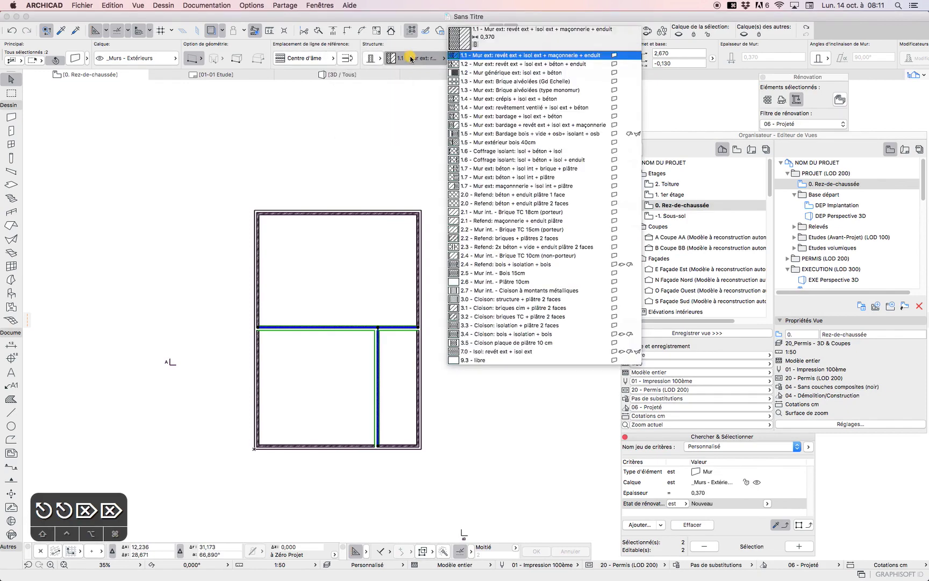
left_click(487, 231)
left_click(503, 300)
scroll(469, 324, "up", 5)
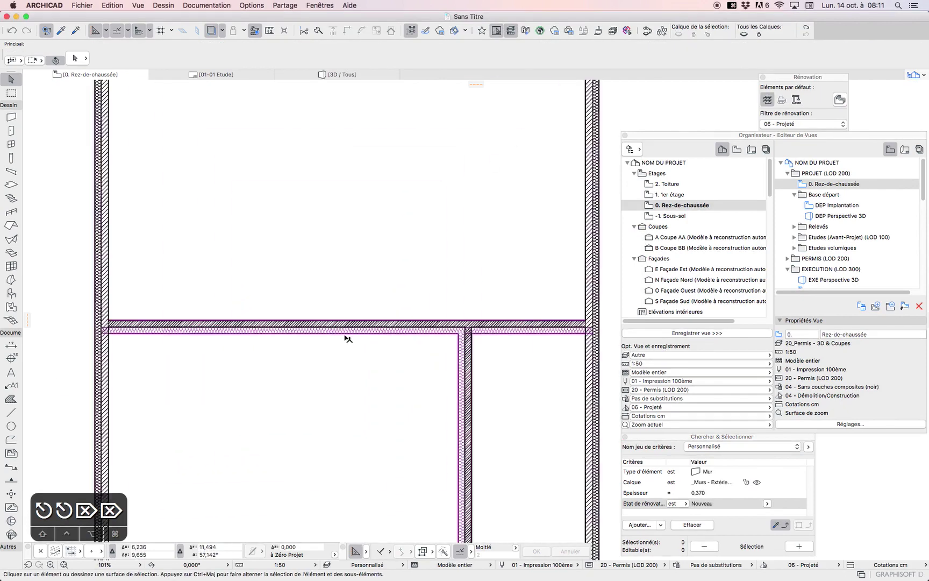
scroll(283, 344, "down", 4)
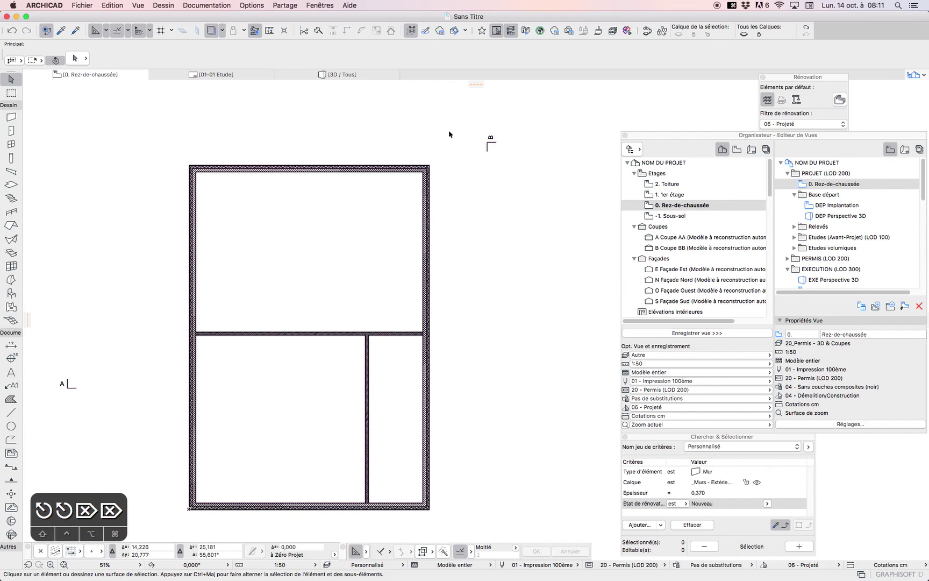
Examine the saved Configurations d'espace de travail in the Environnement de travail settings, and close them without applying anything
left_click(687, 137)
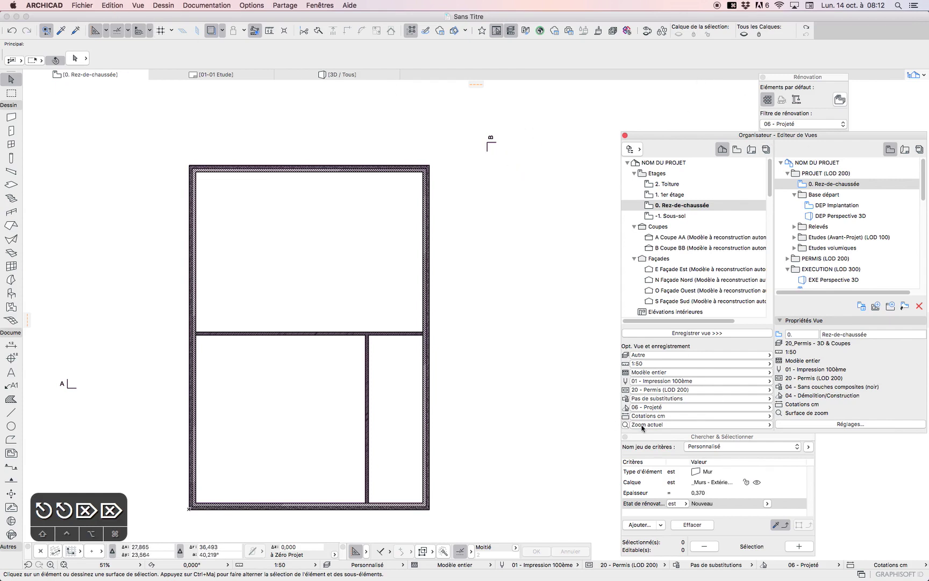
left_click(44, 6)
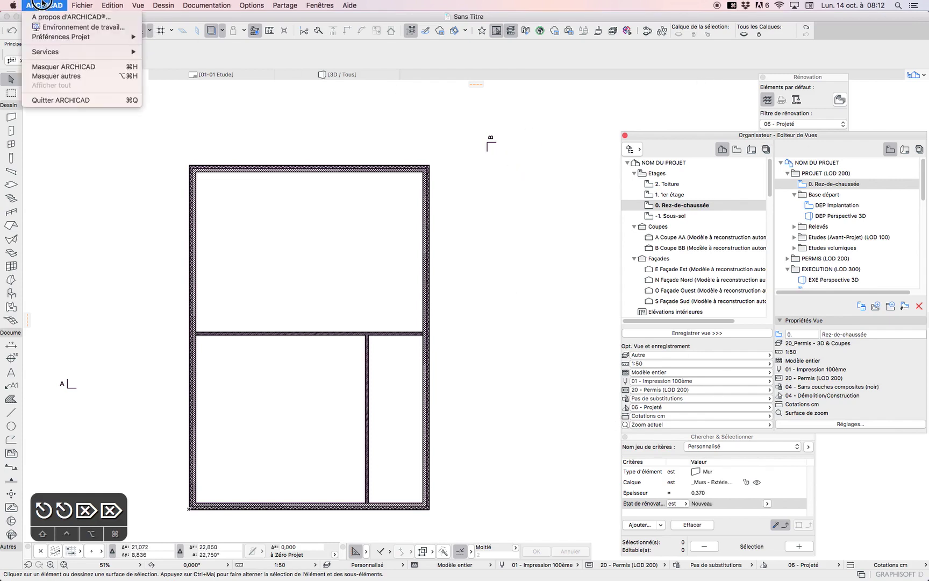
left_click(64, 27)
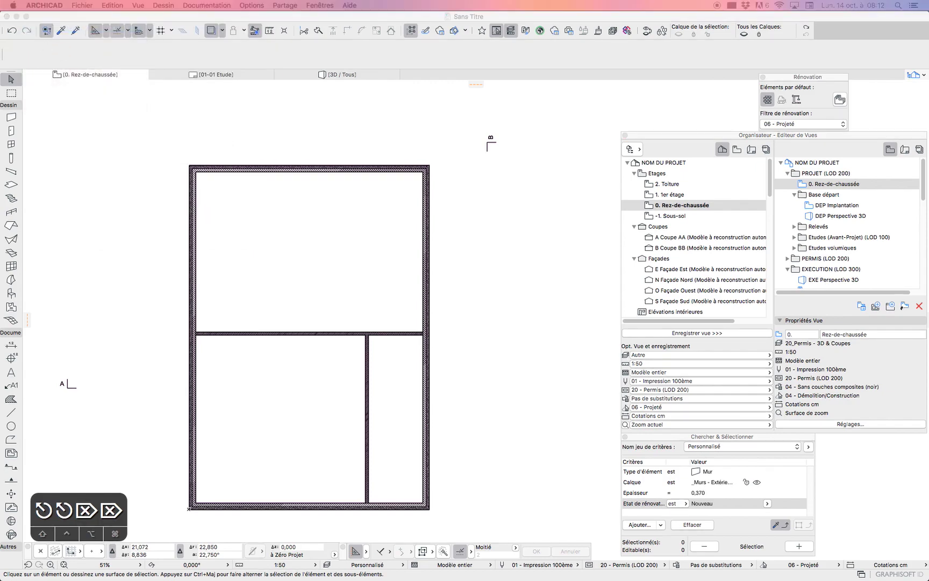
left_click_drag(255, 118, 463, 121)
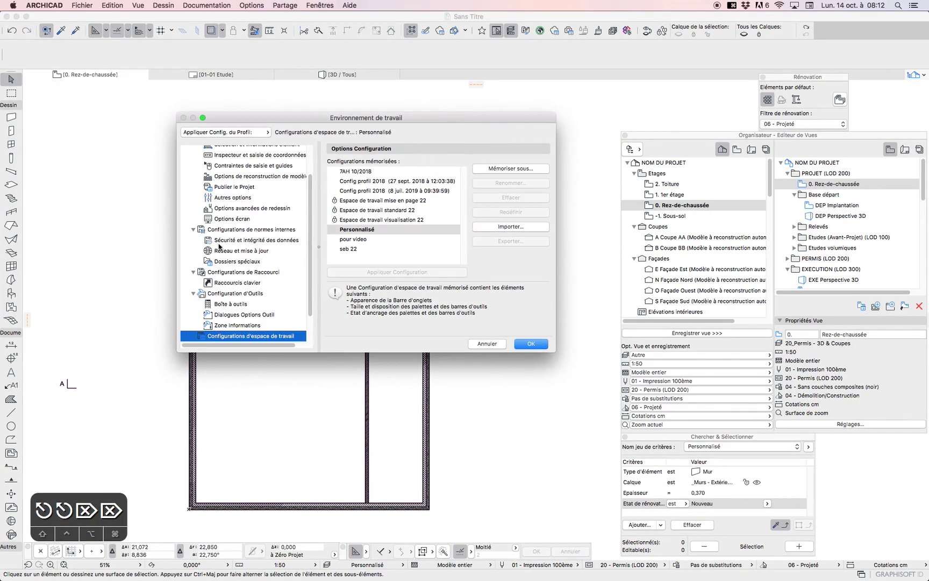
scroll(253, 317, "down", 2)
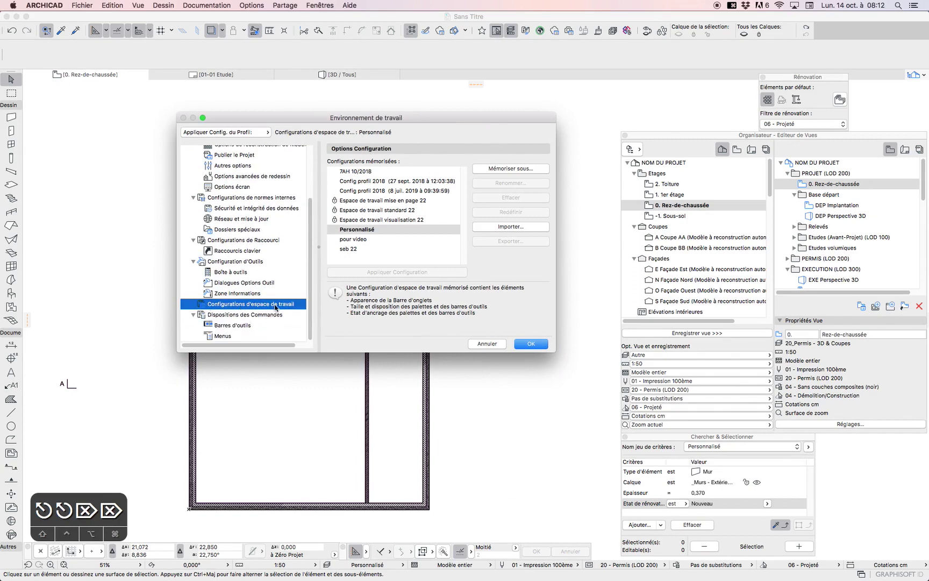
scroll(229, 308, "up", 5)
scroll(249, 215, "down", 5)
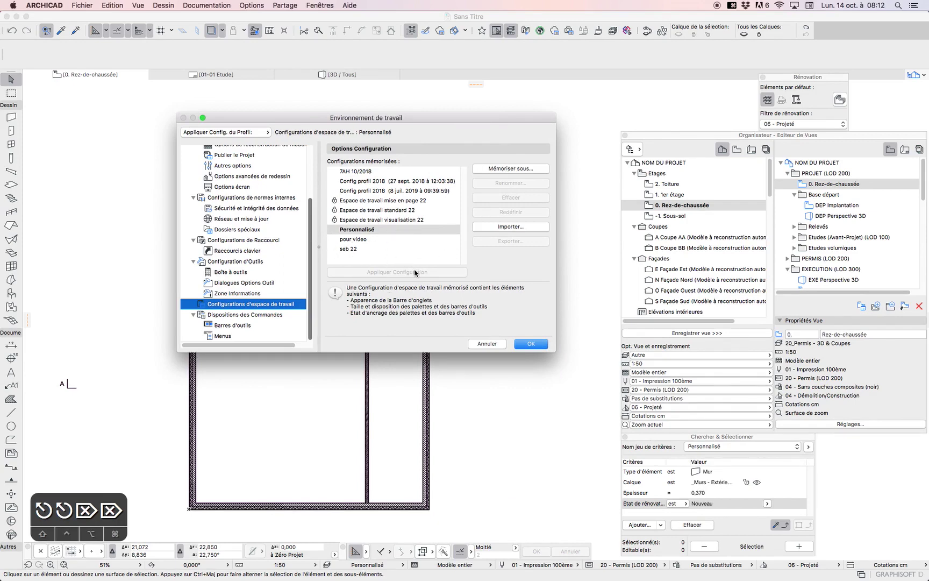
left_click(487, 343)
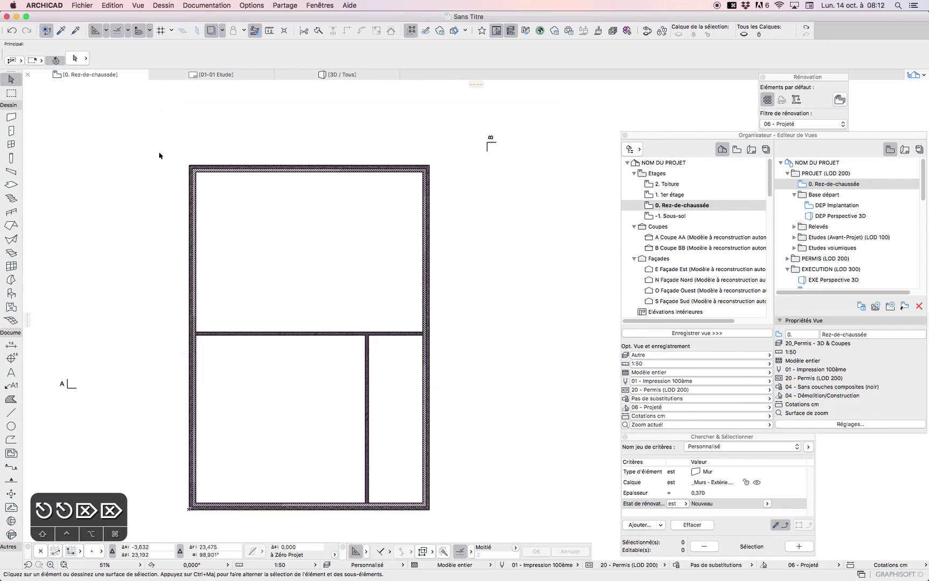
Reopen Environnement de travail, highlight saved workspace configurations such as pour video to show they can be applied, and cancel
left_click(43, 5)
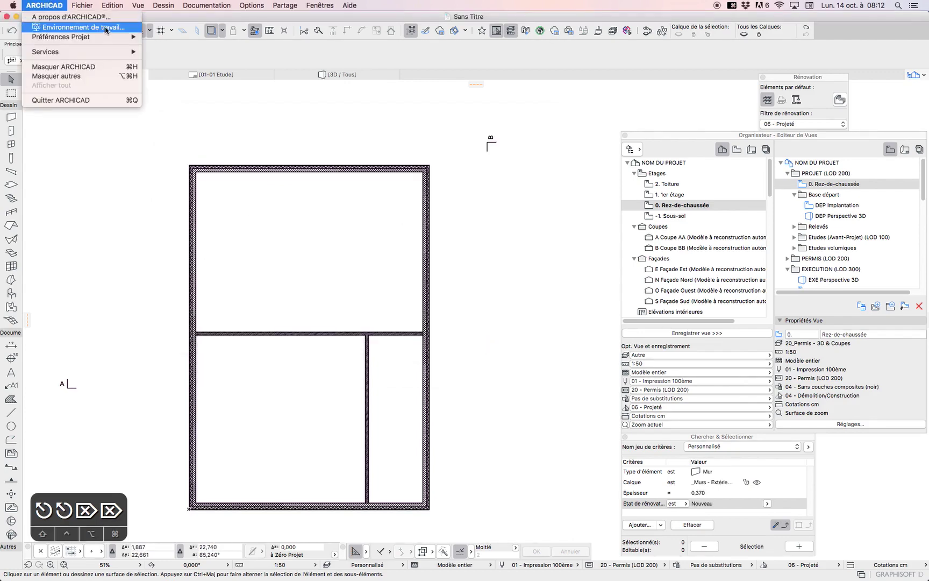
left_click(78, 27)
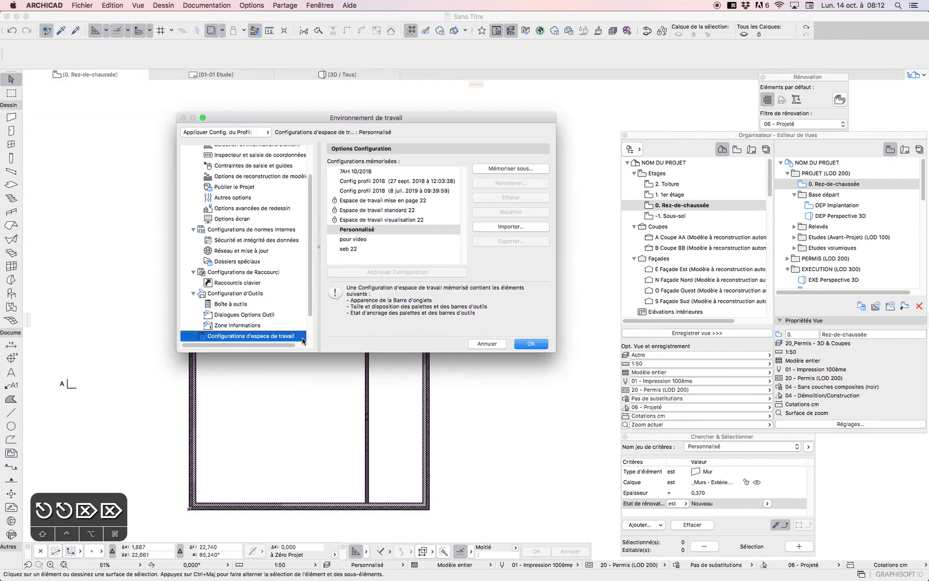
left_click(368, 240)
left_click(353, 249)
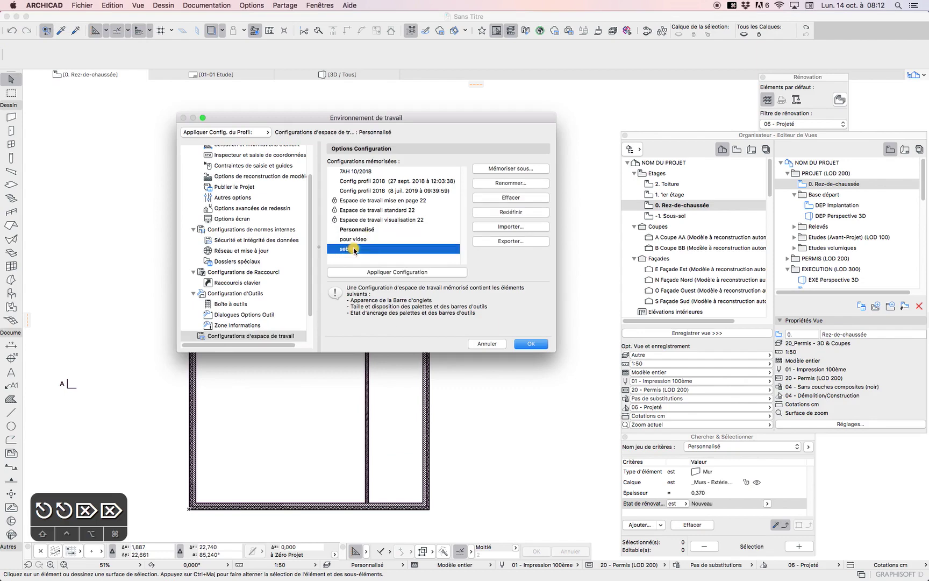
left_click(491, 344)
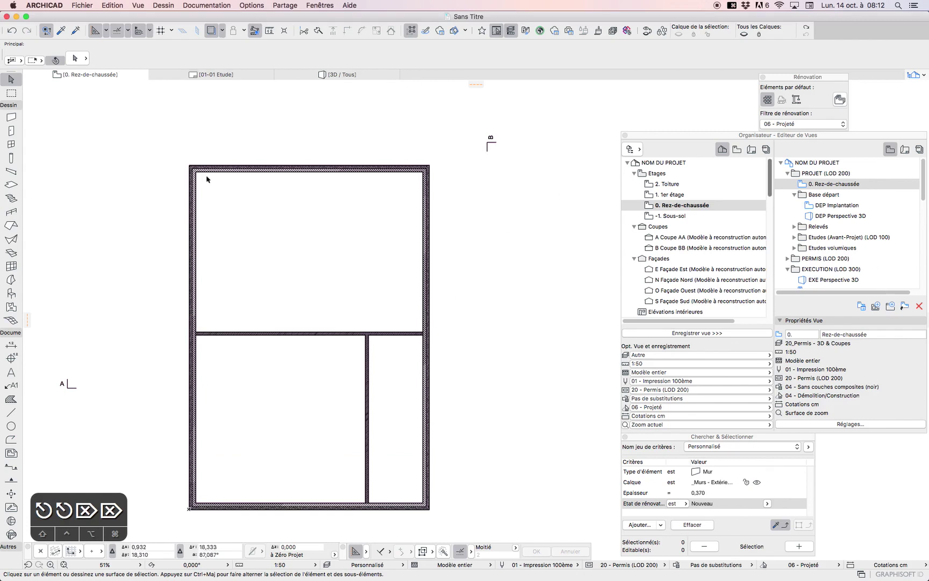
left_click(44, 4)
left_click(44, 5)
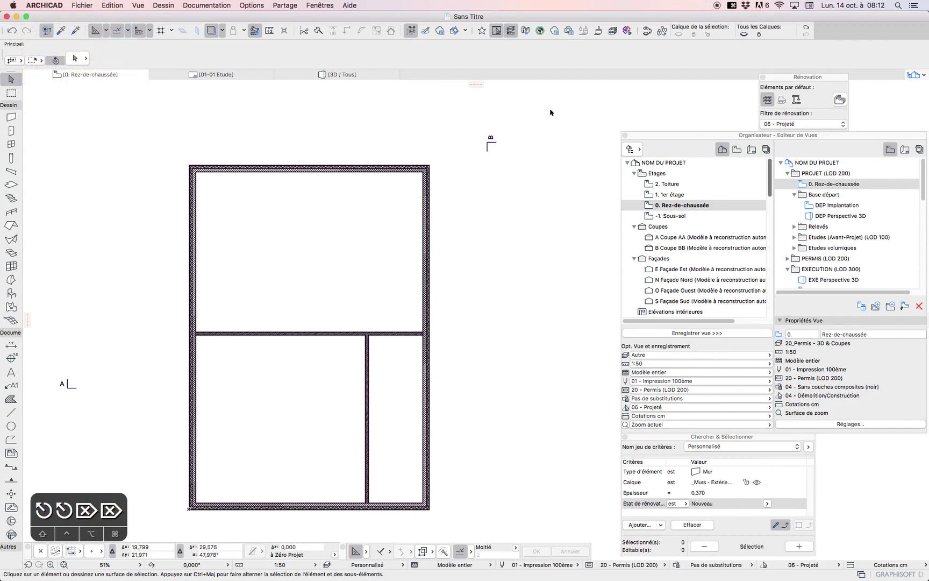